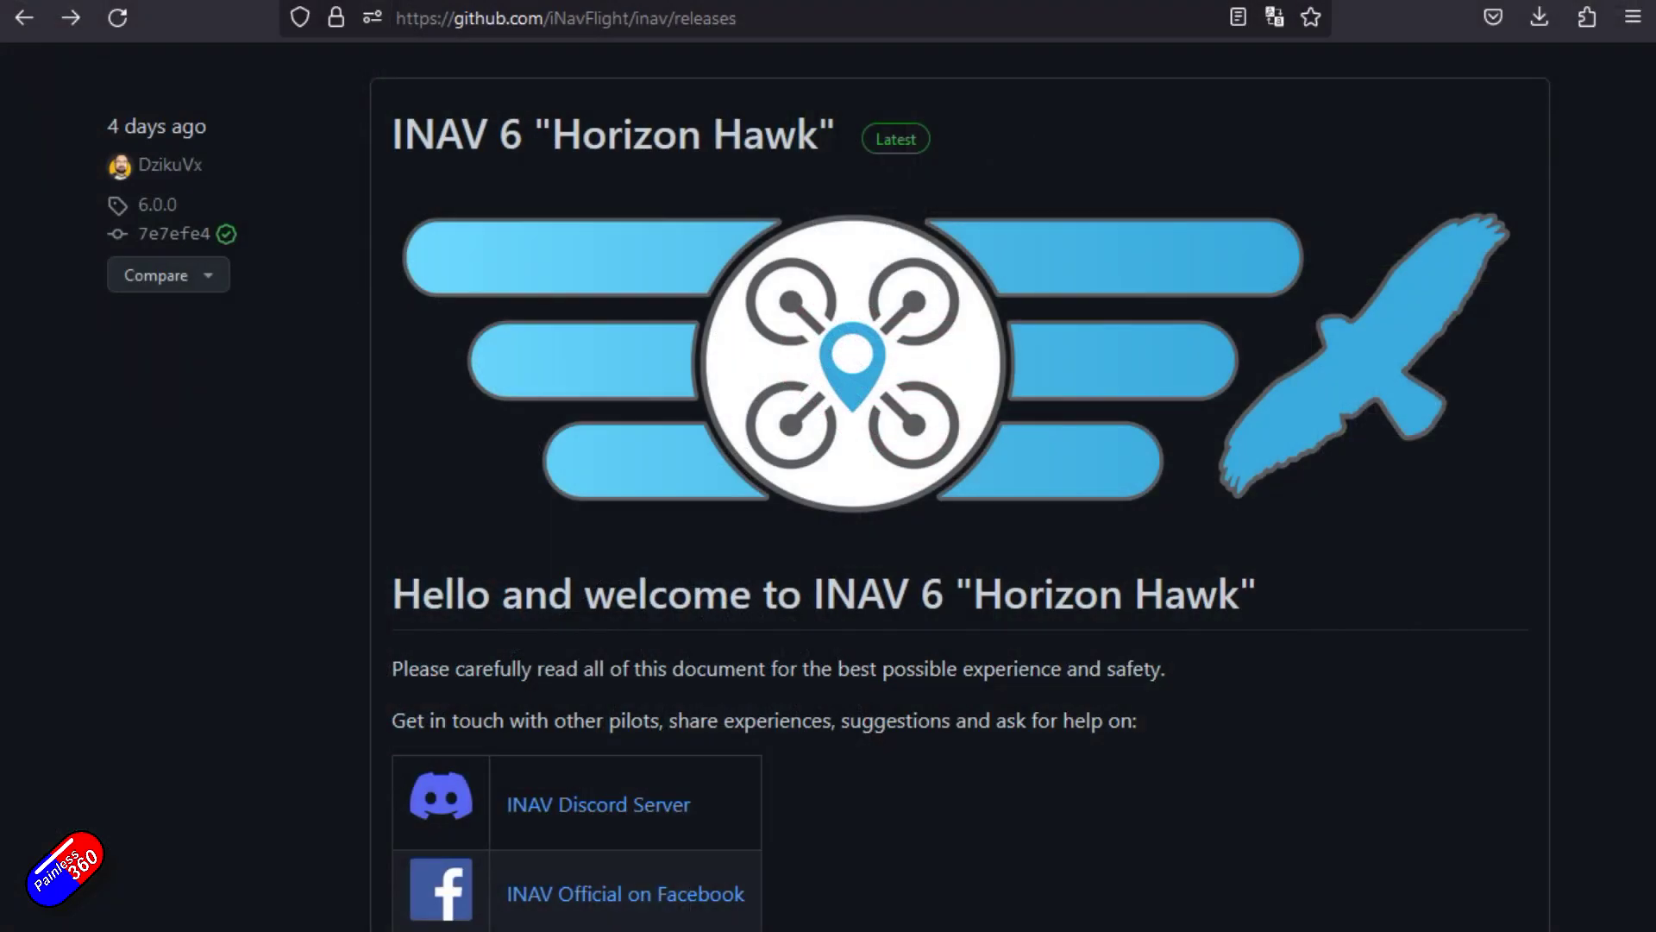
Step: Scroll to 'Upgrading from a previous release' and highlight the 'Upgrading from INAV 5 and 5.1' heading
scroll(1208, 539, "down", 10)
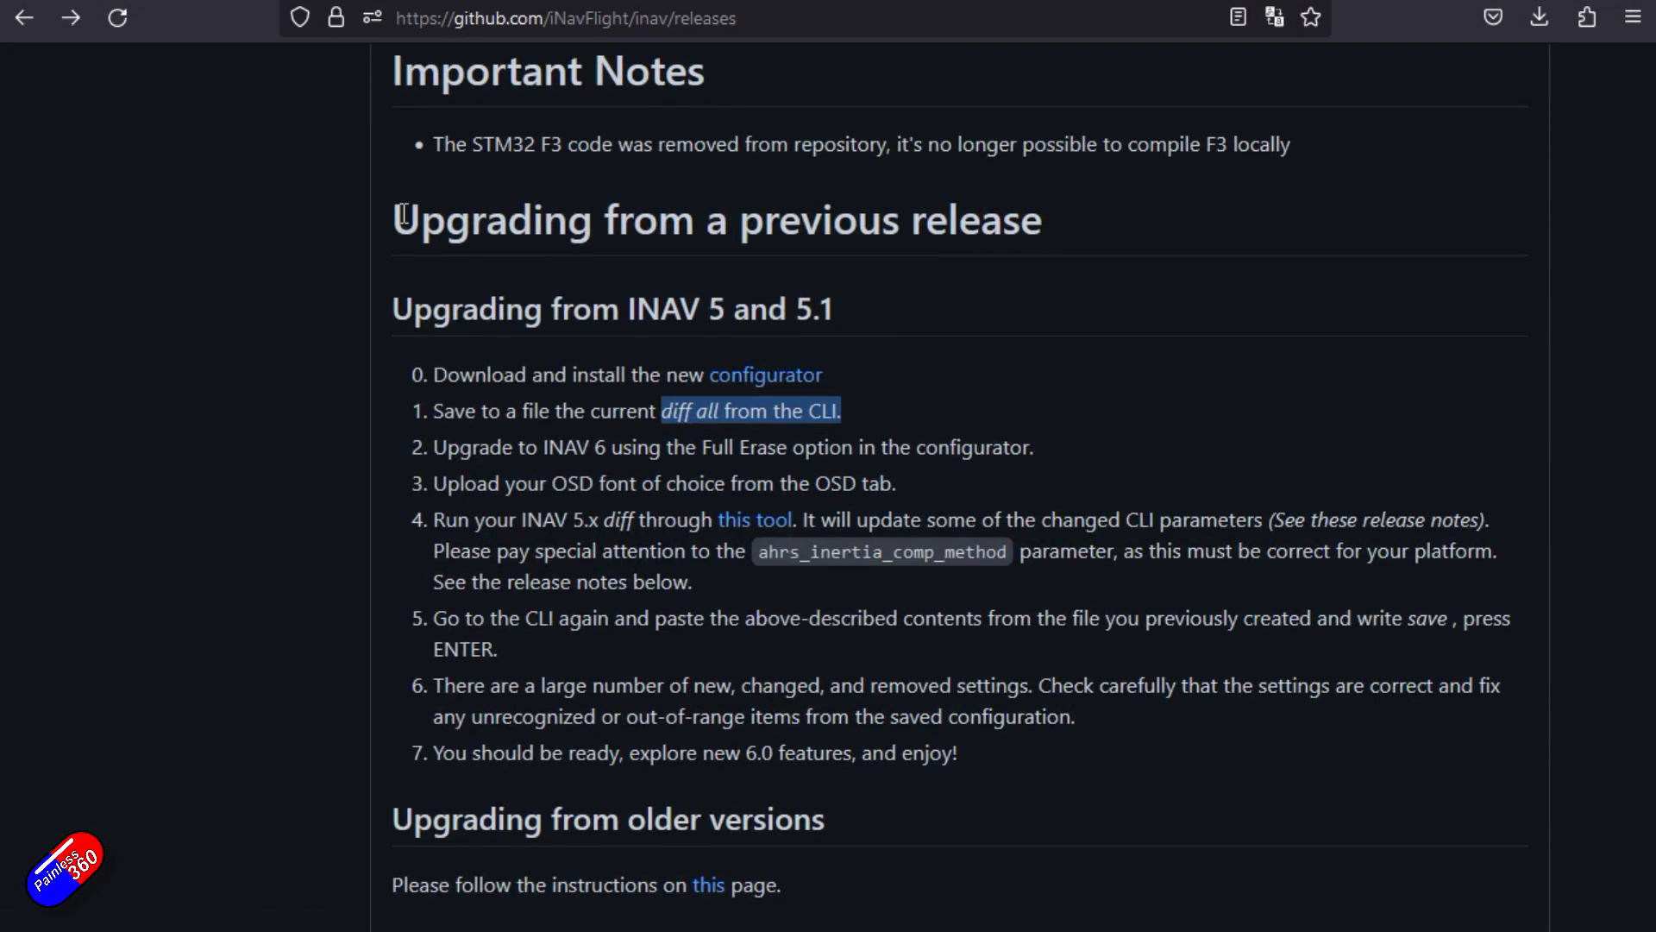
left_click_drag(403, 214, 1034, 222)
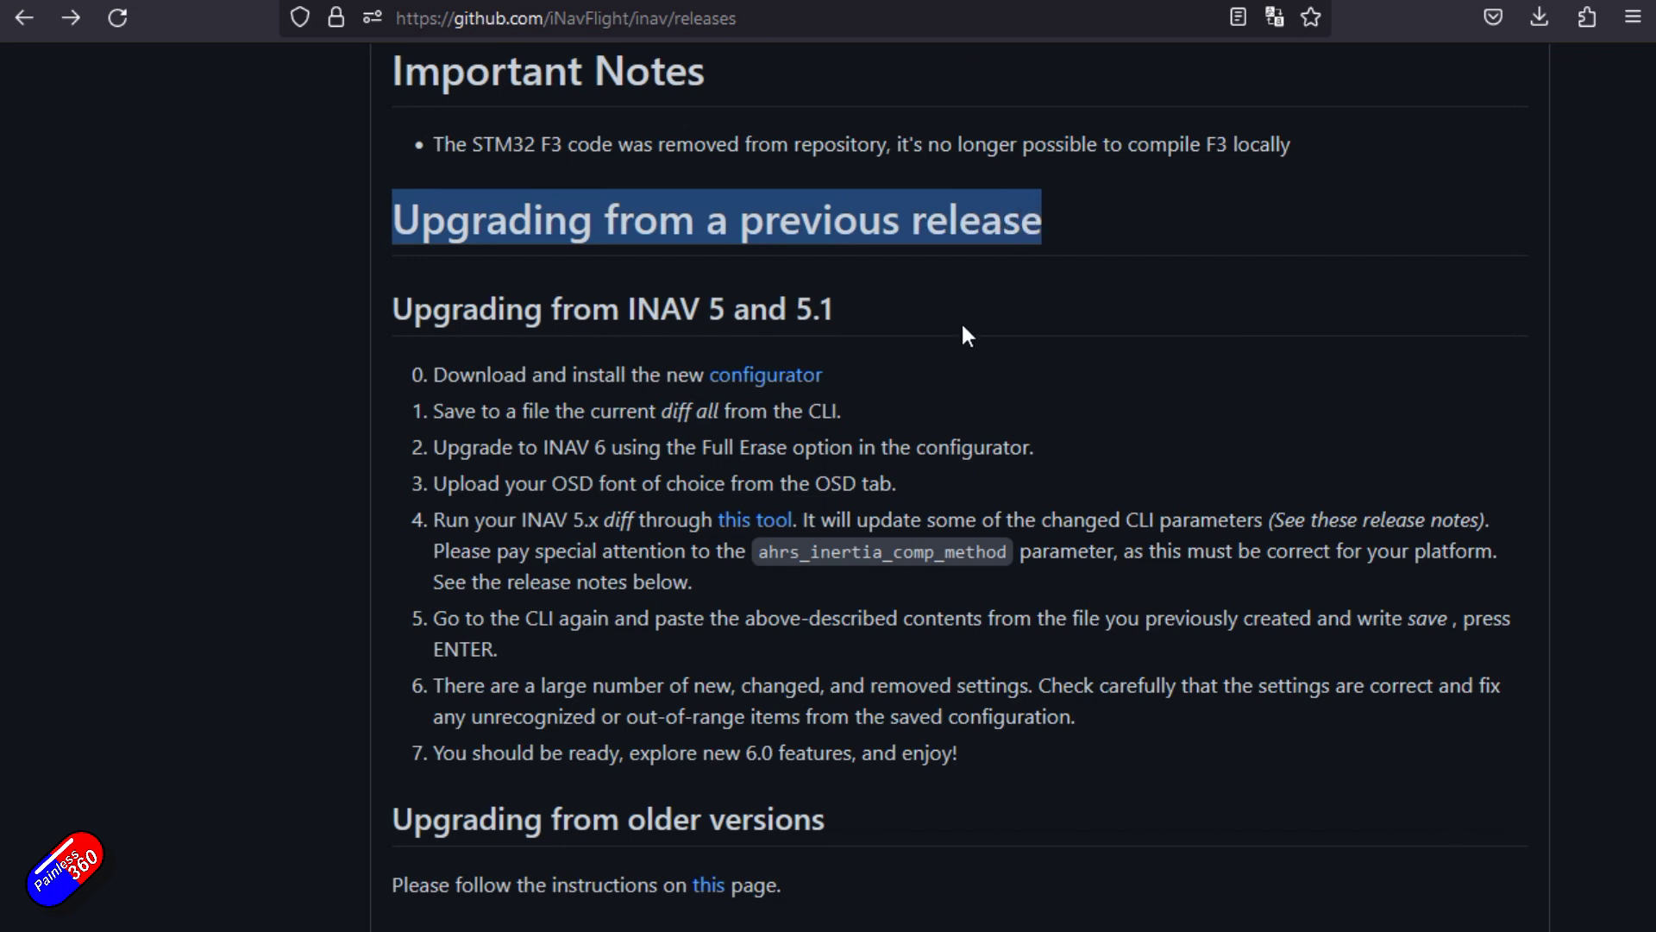
left_click(398, 312)
left_click_drag(399, 312, 862, 338)
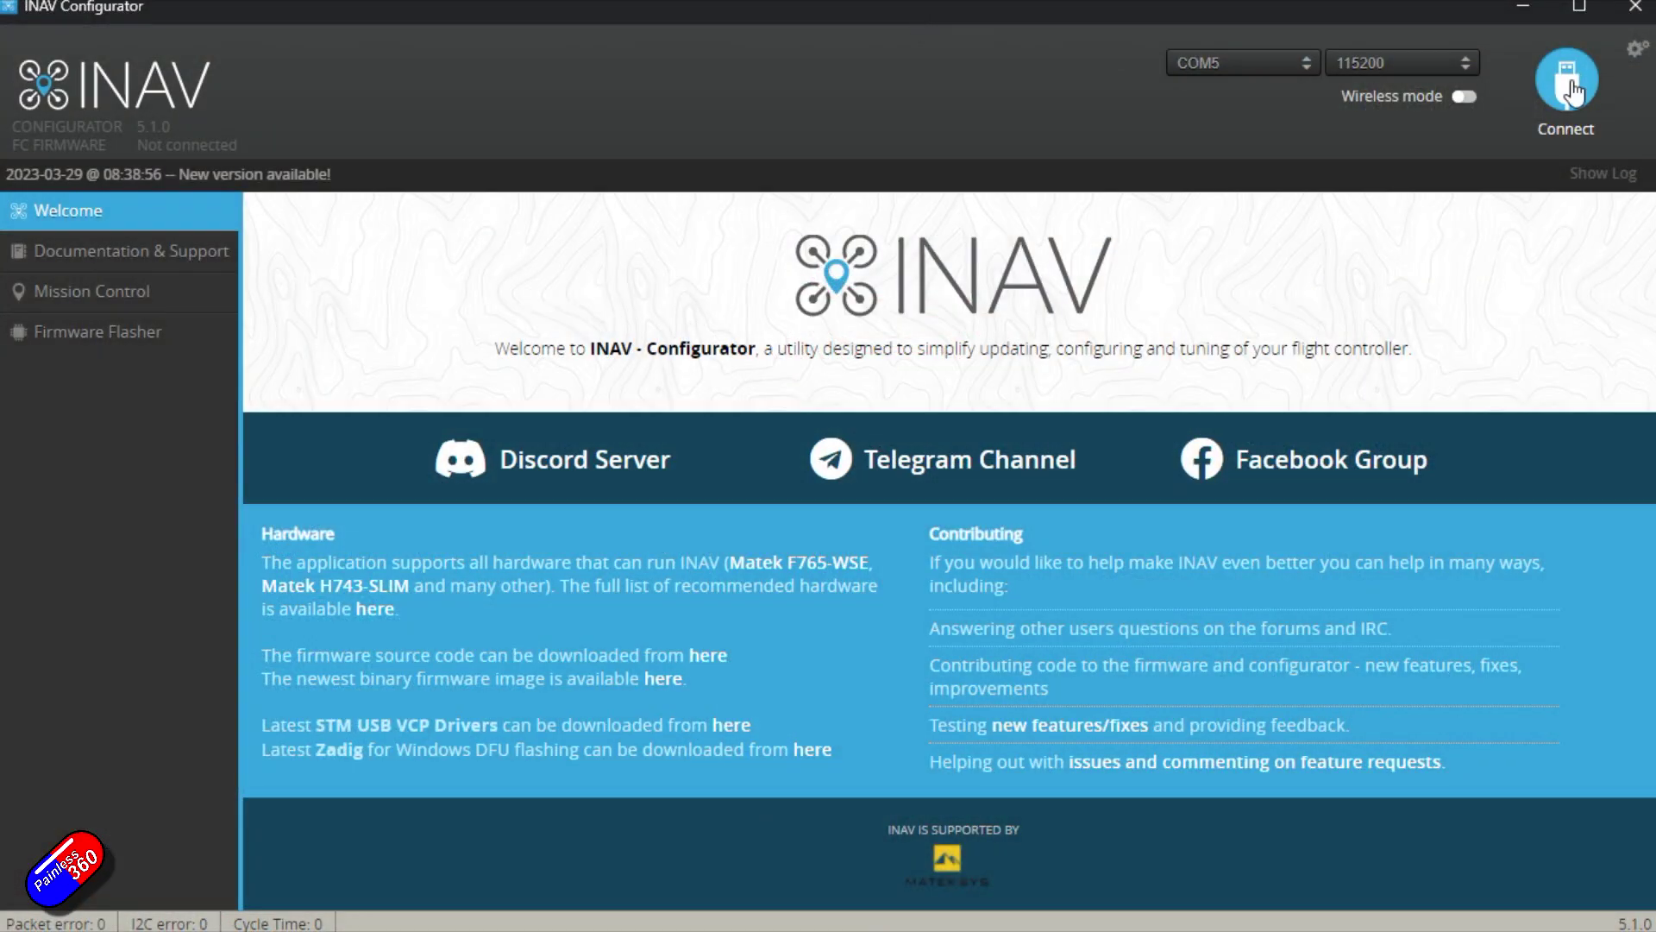
Step: Connect to the flight controller and show its Ports page with UART2 Serial RX and SOFTSERIAL2 GPS
left_click(1568, 86)
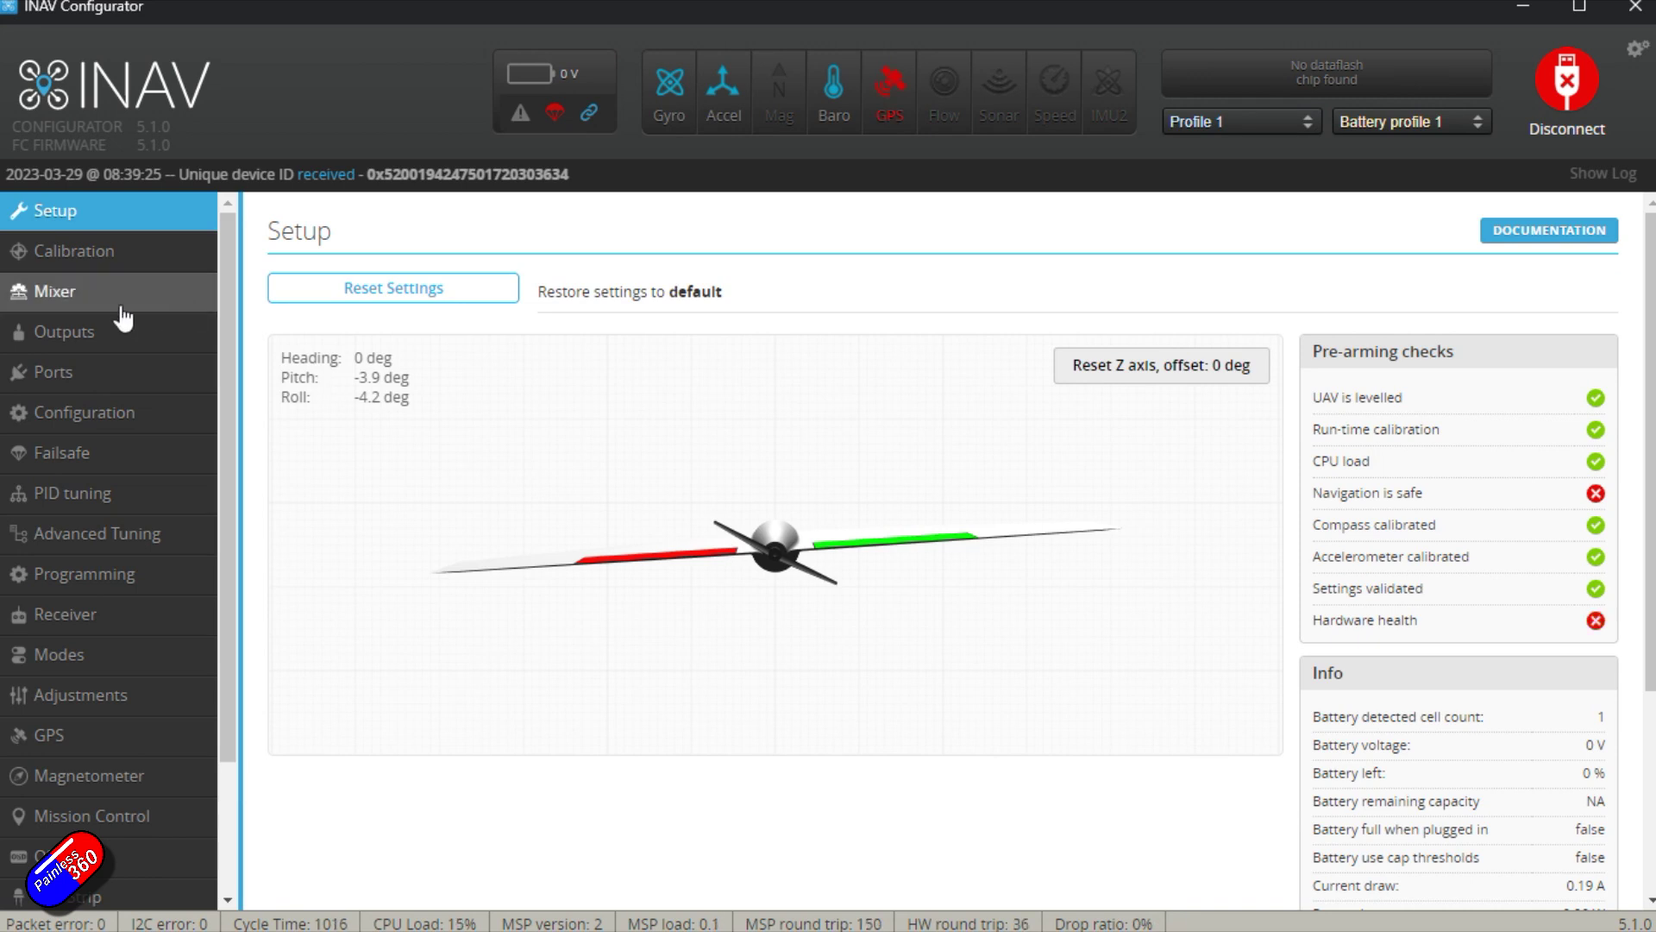
left_click(121, 387)
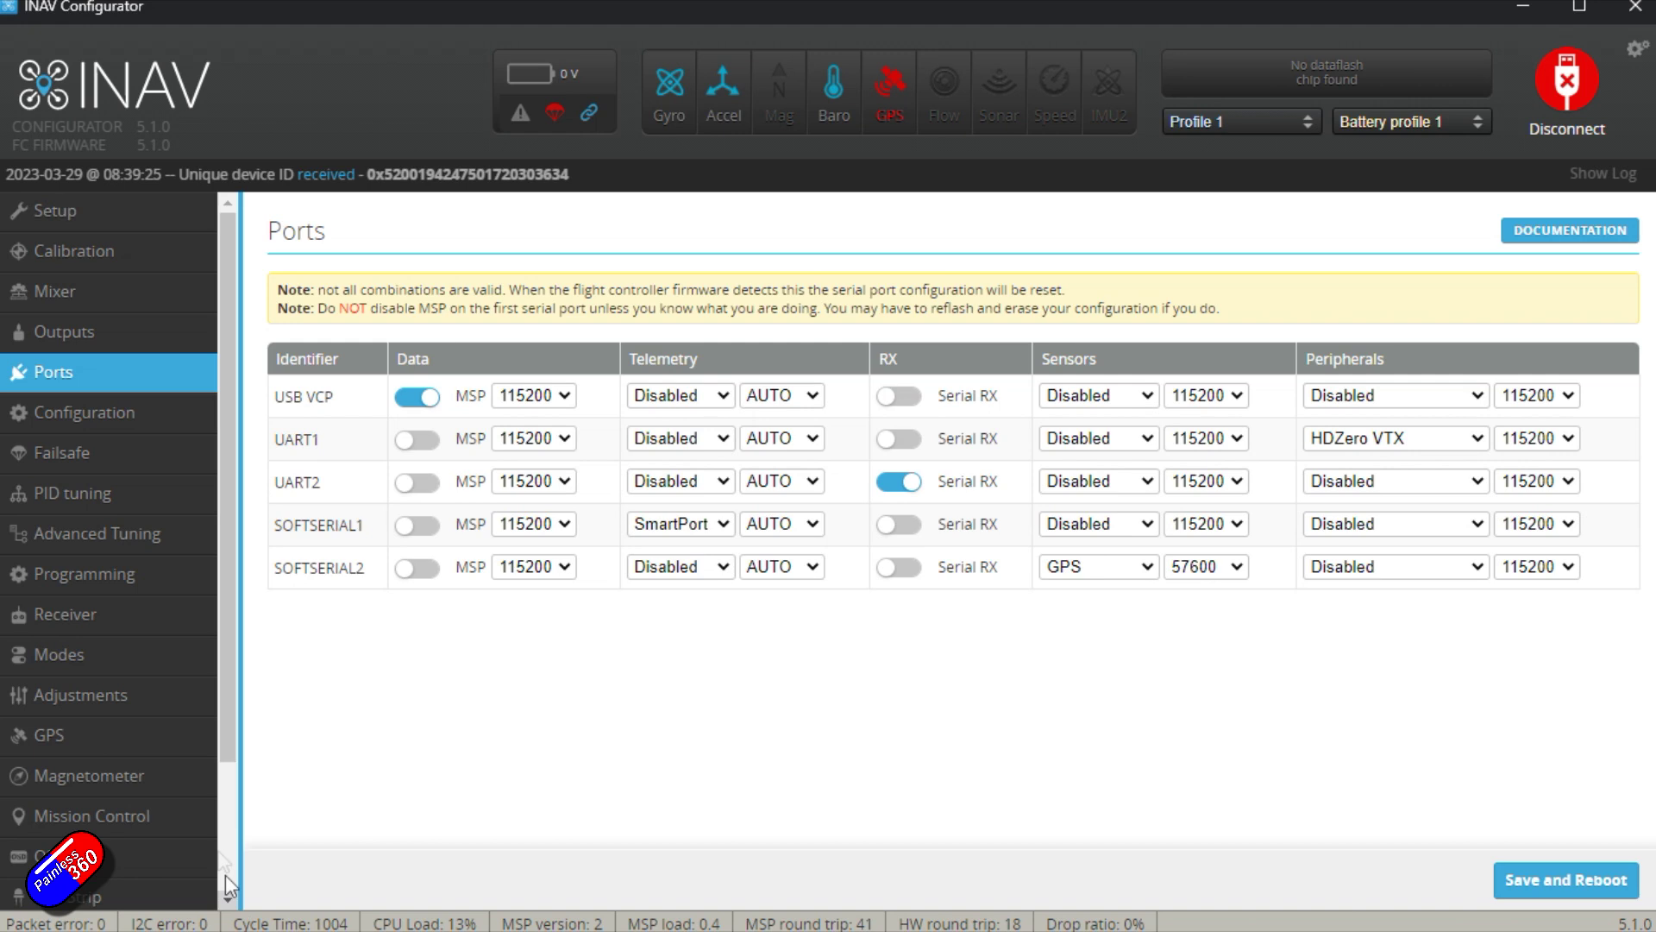
scroll(231, 882, "down", 2)
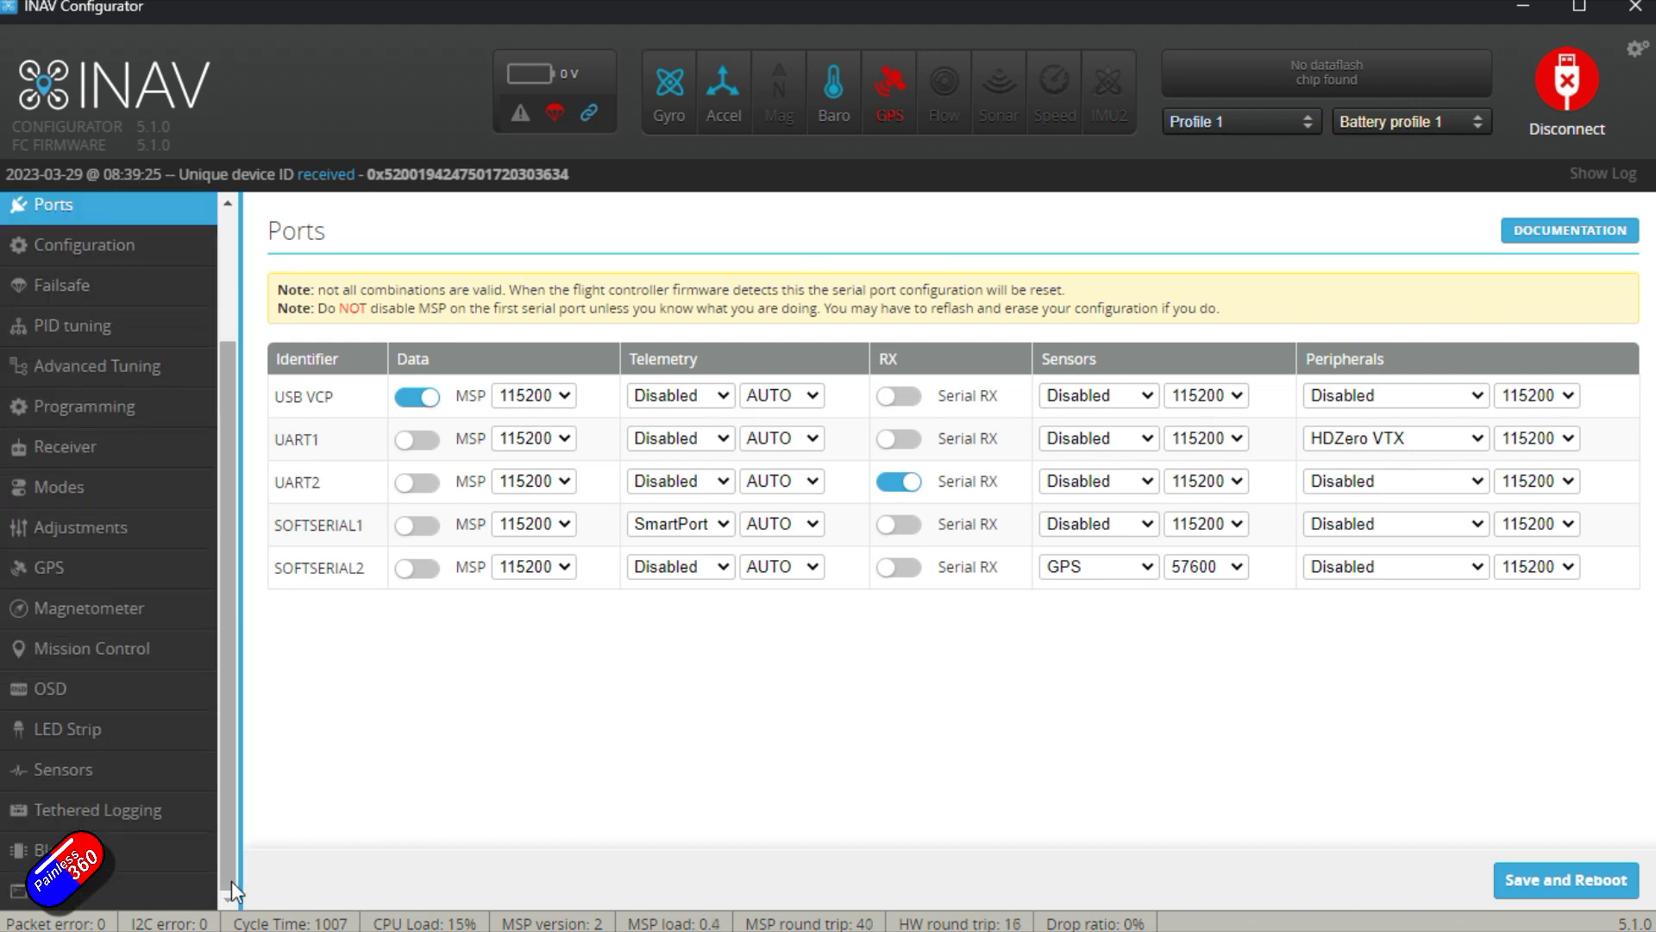
Step: In the CLI, run dump and save its output to the Desktop as dump.txt
left_click(151, 897)
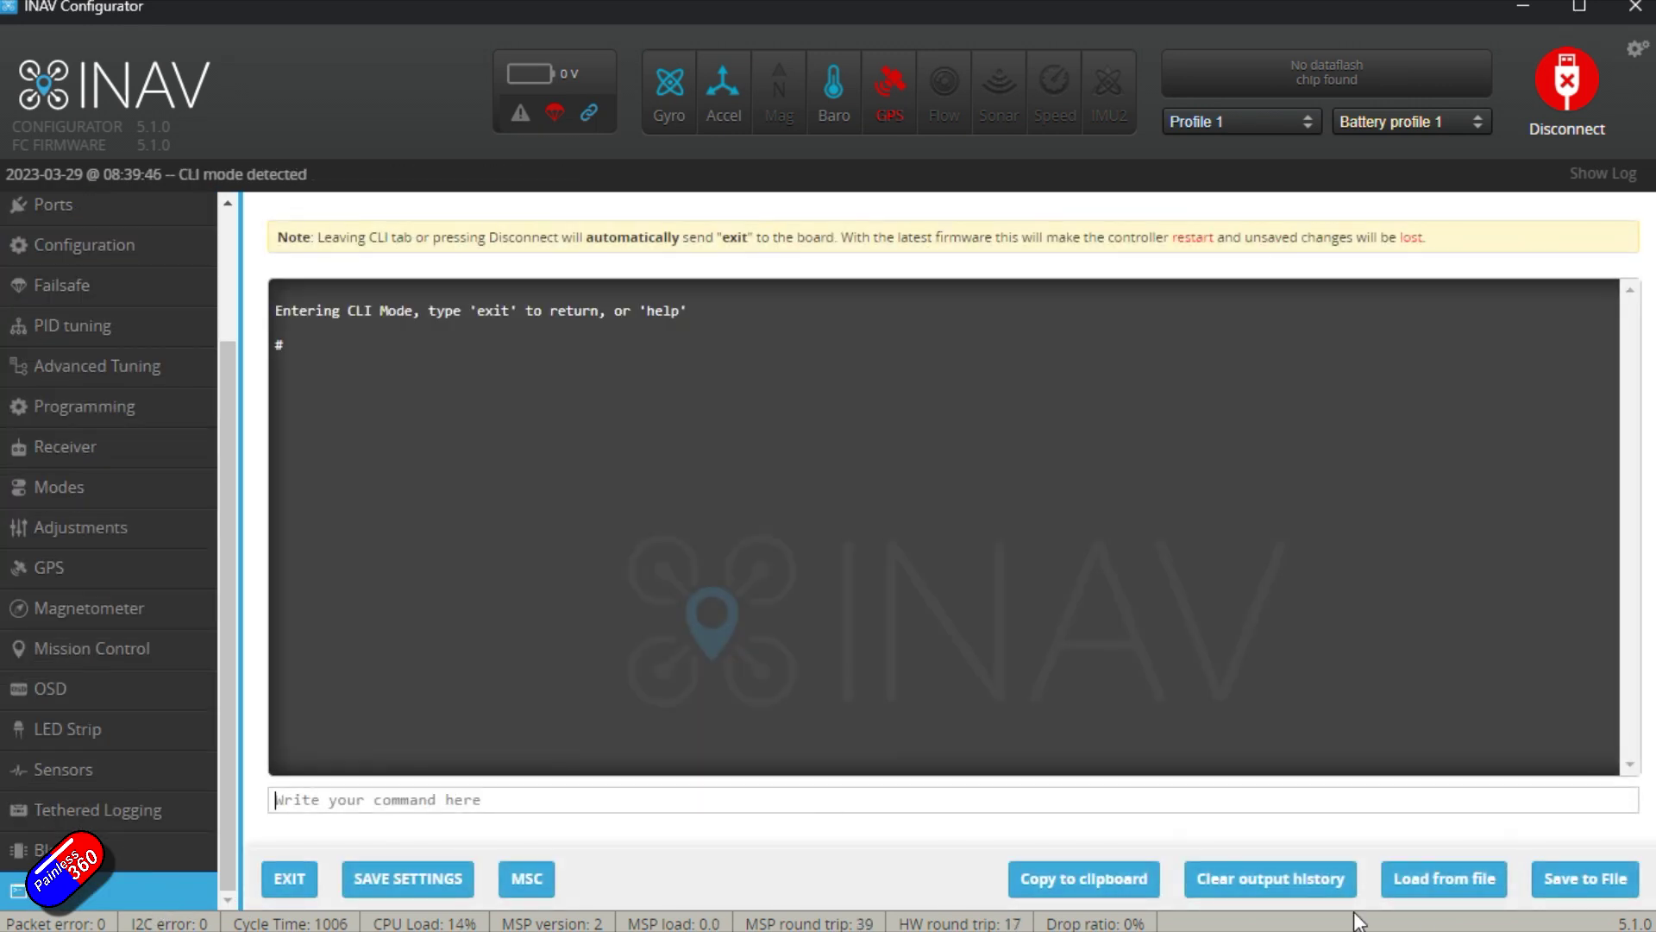
left_click(1215, 884)
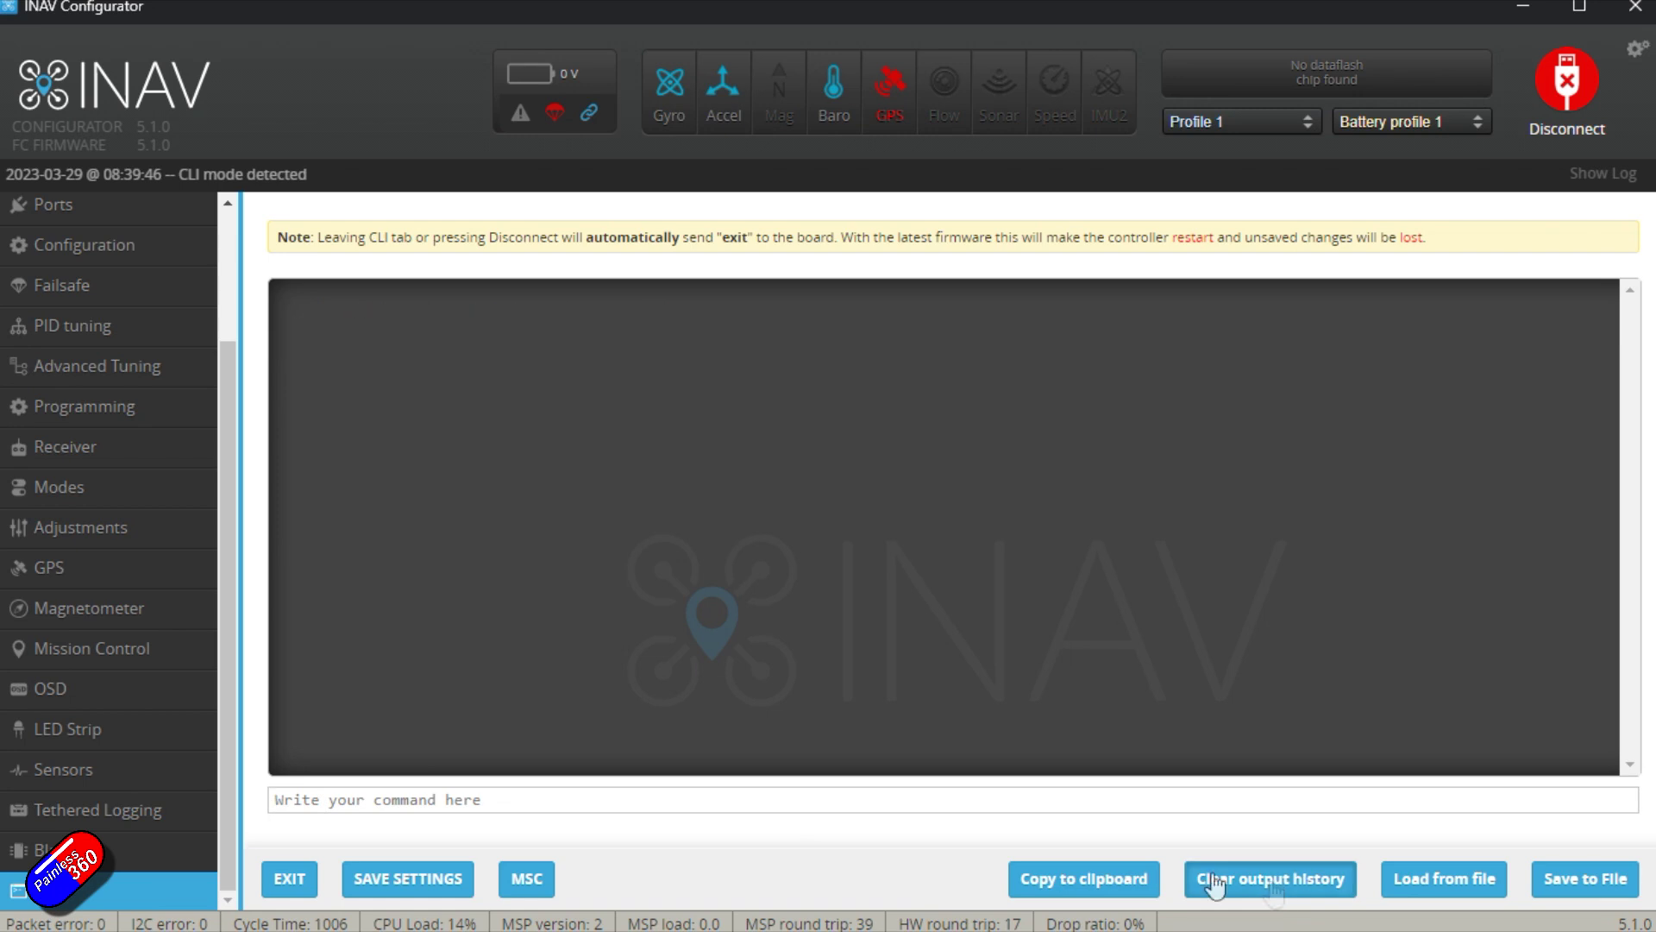
left_click(870, 796)
type("dump")
key("Return")
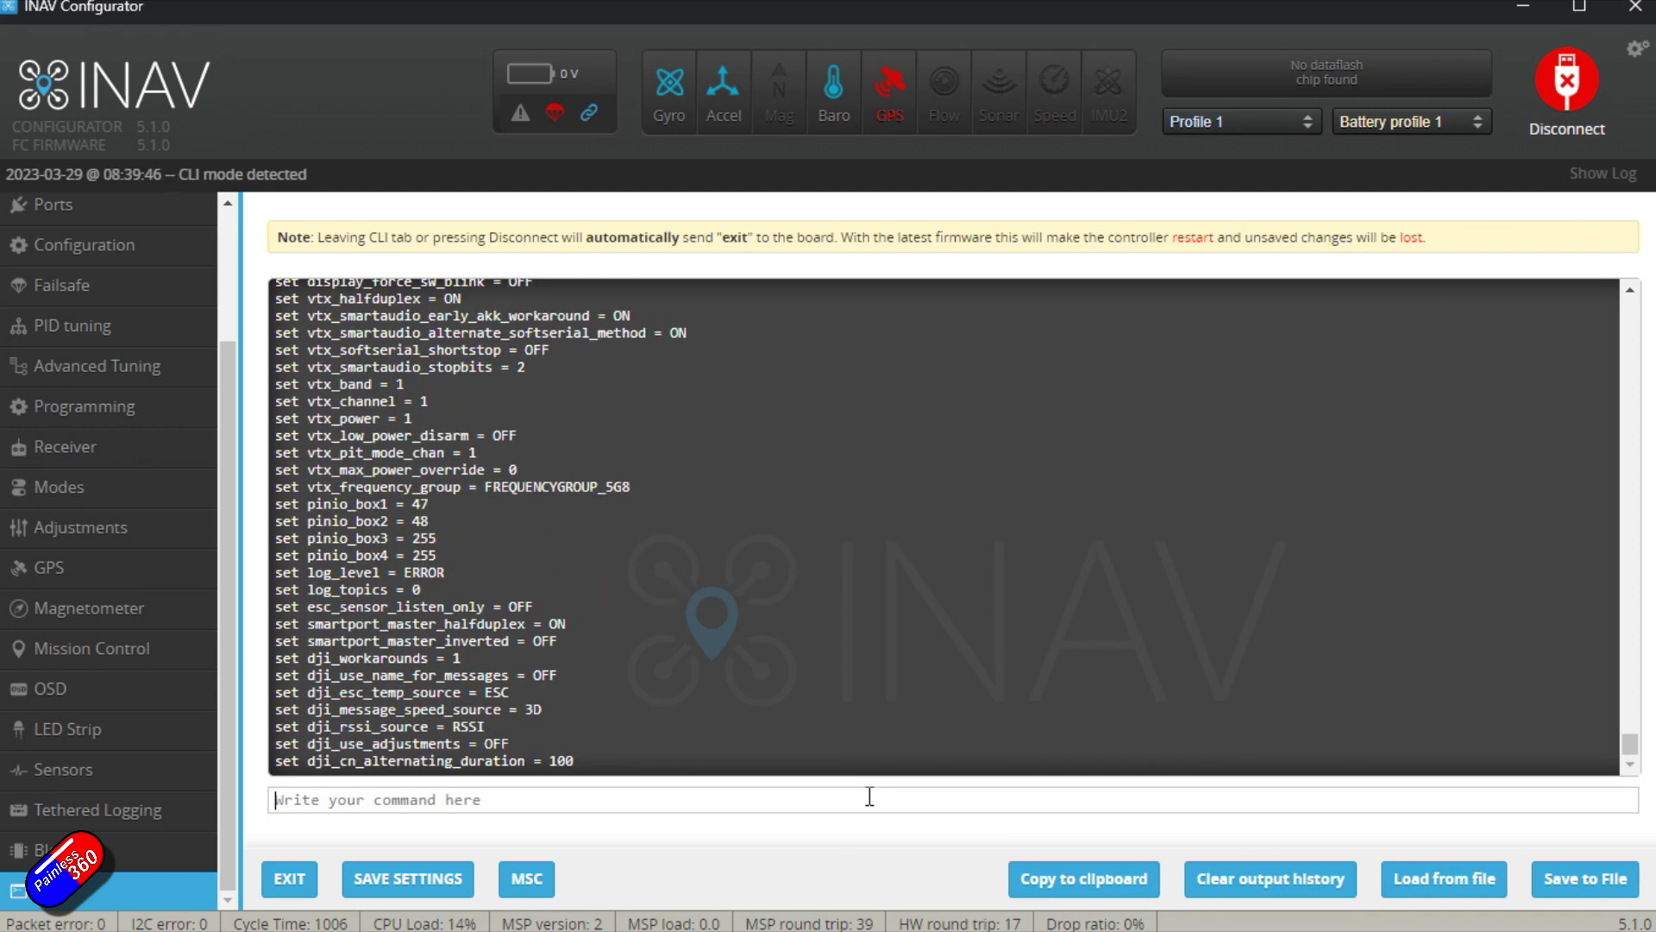
type("set fw_i")
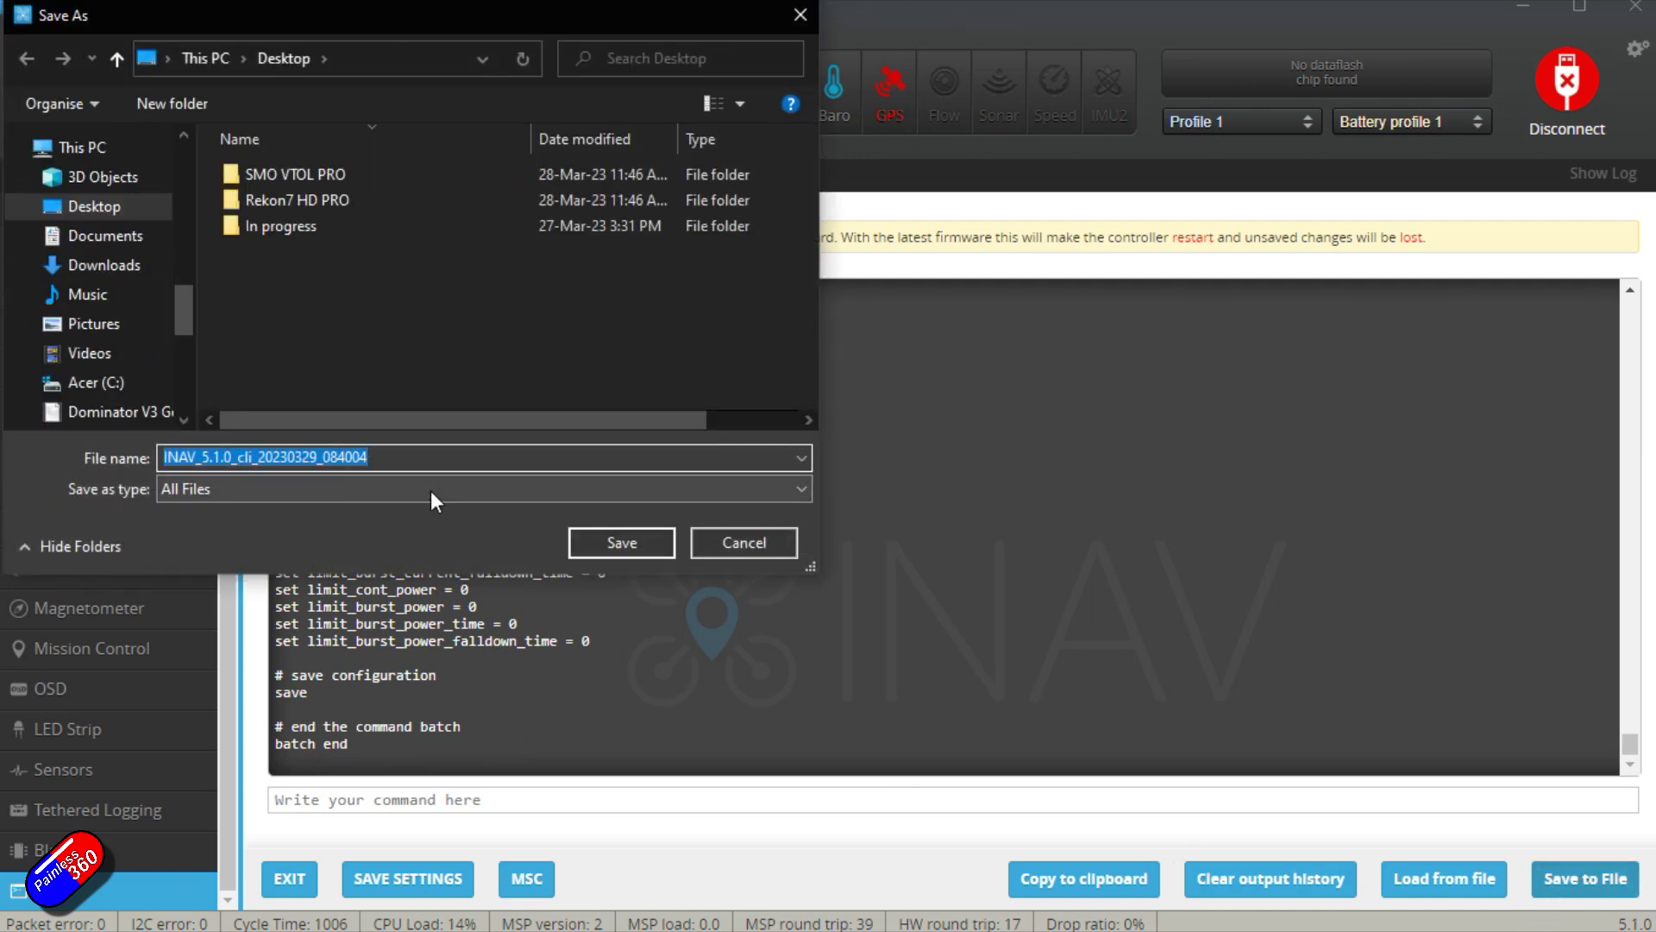
type("d")
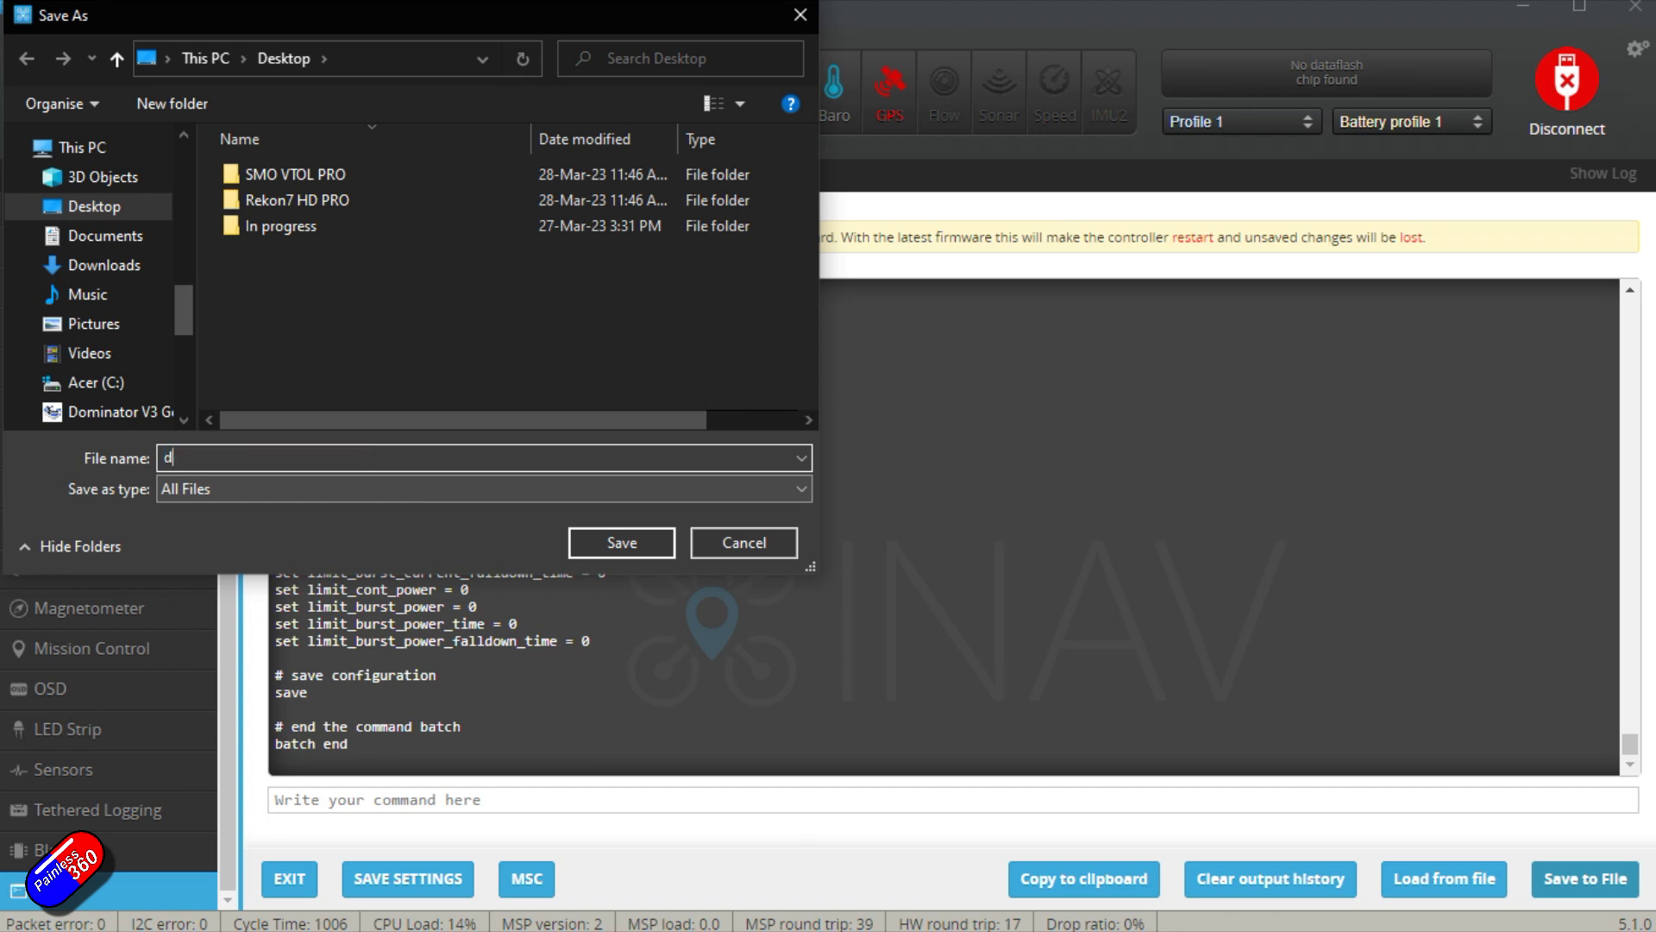
type("ump.txt")
key("Return")
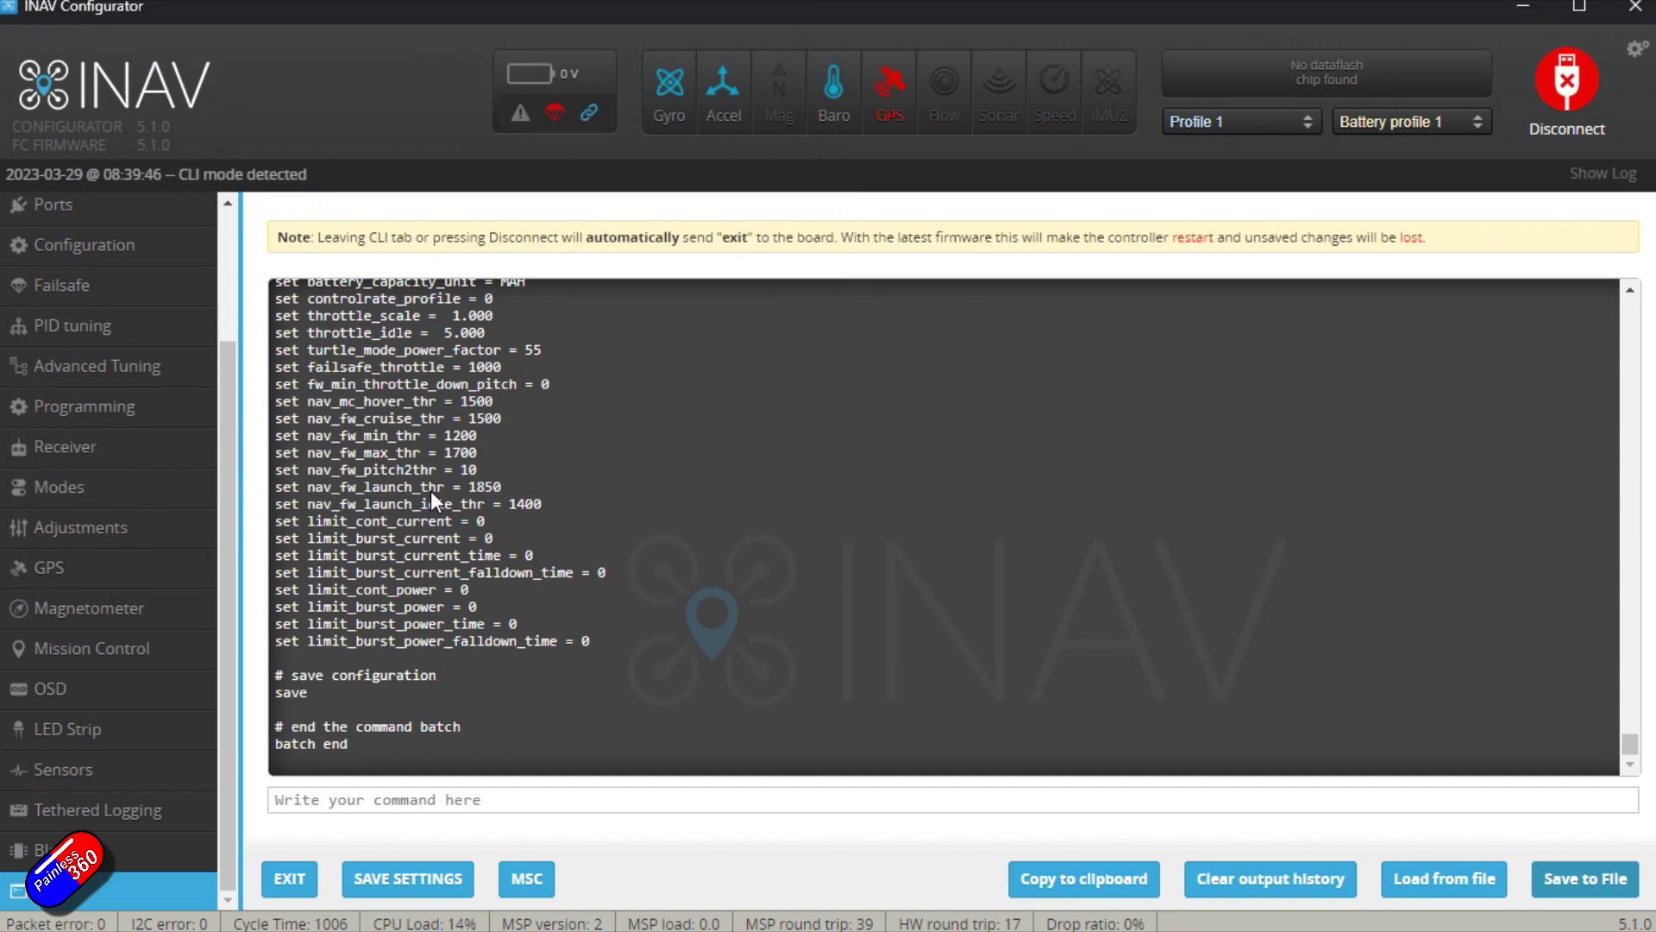
Step: Clear the terminal, run diff all and save the output as 'diff all.txt'
left_click(1256, 904)
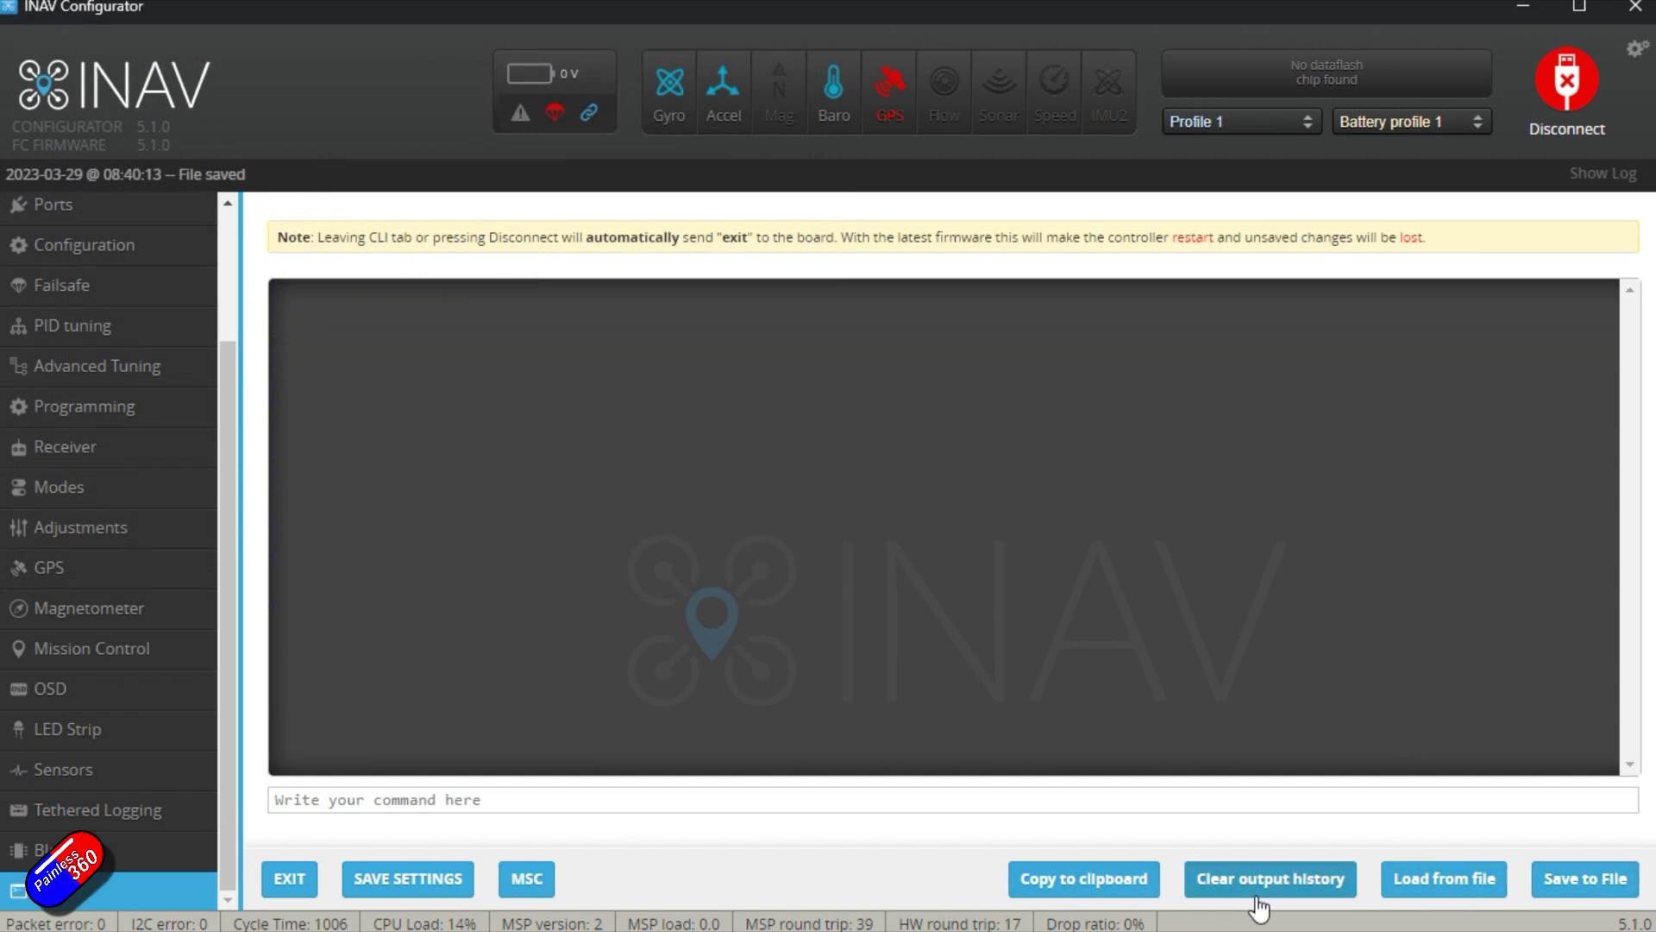
left_click(1028, 806)
type("diff a")
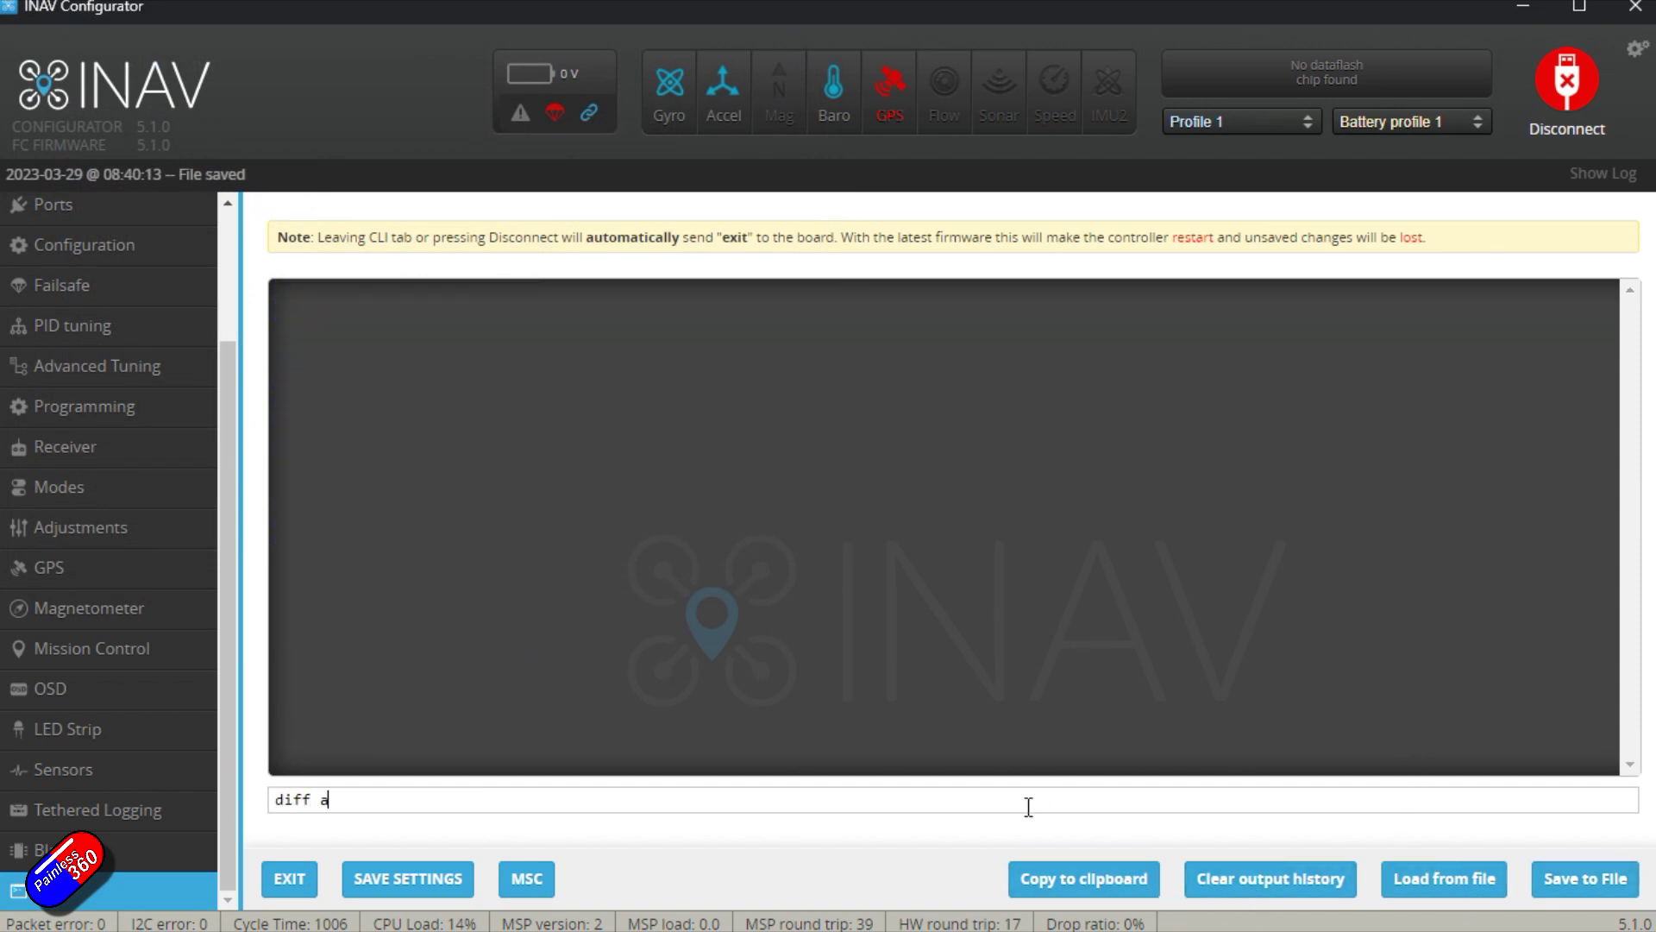
type("ll")
key("Return")
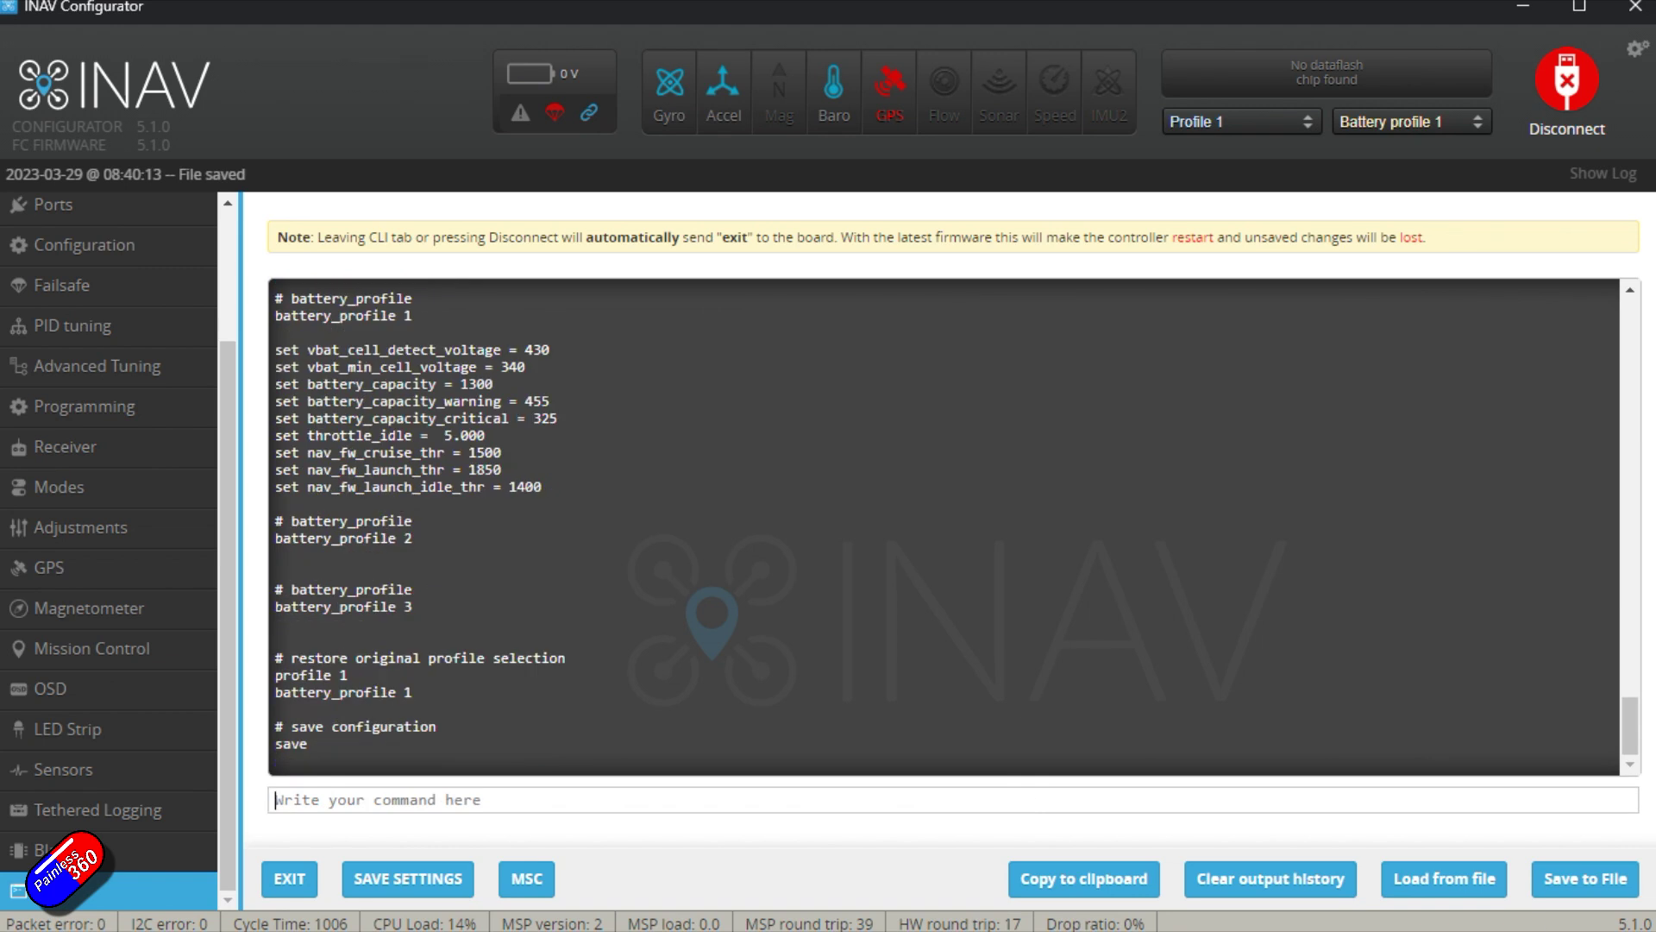
left_click(1598, 882)
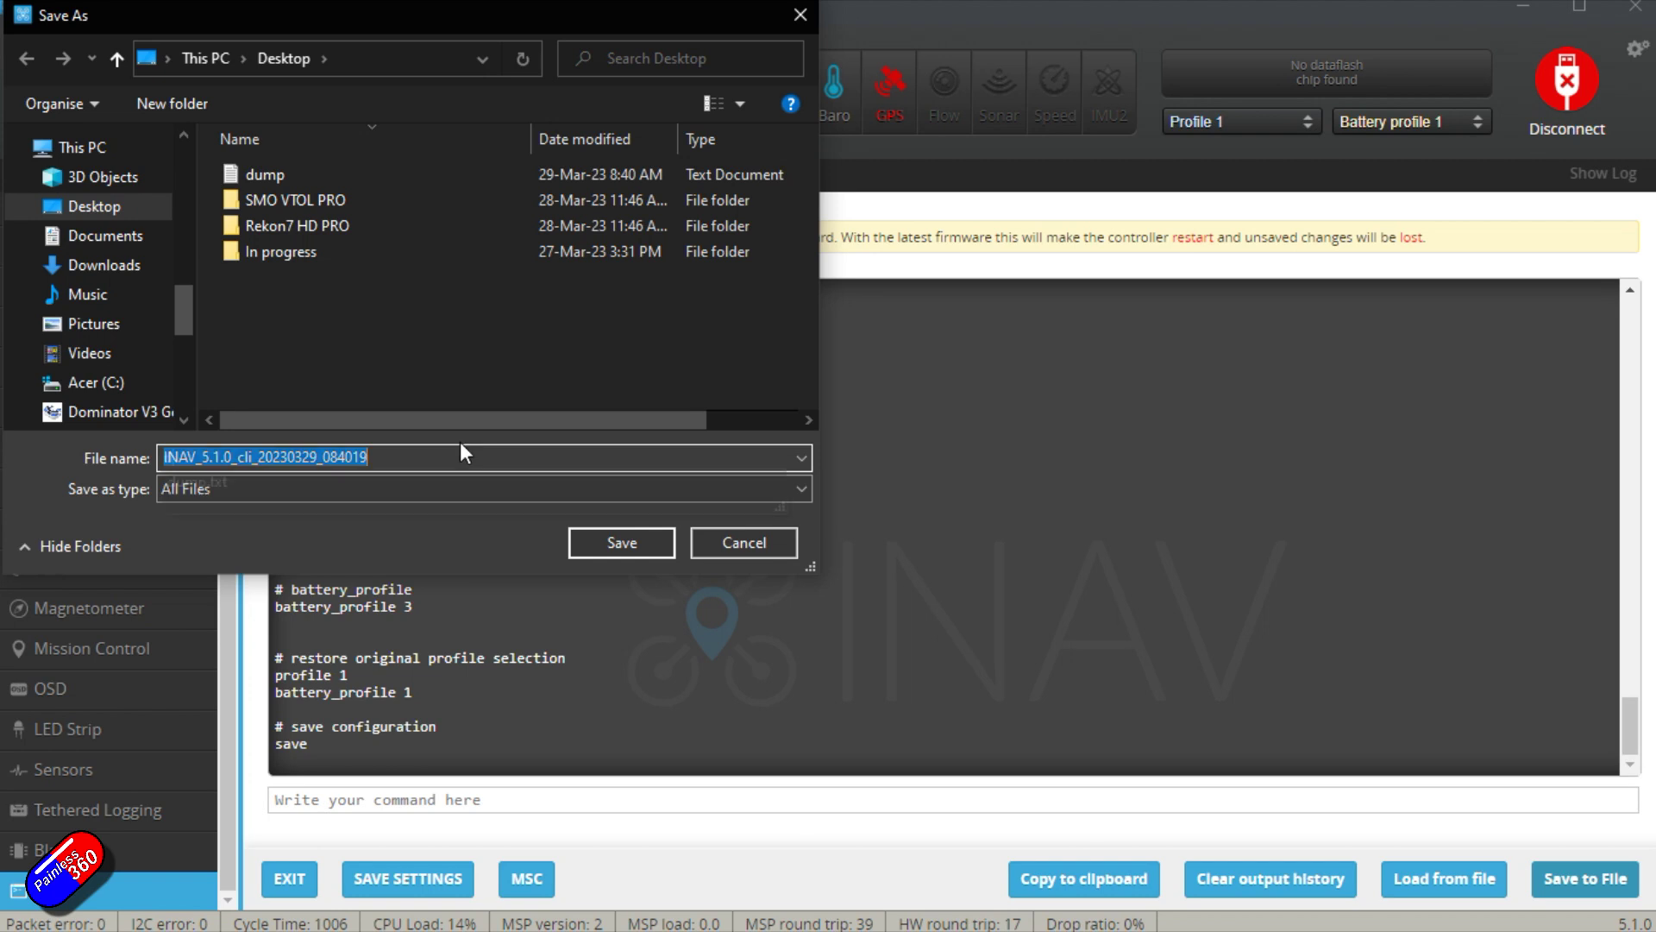
type("diff all.txt")
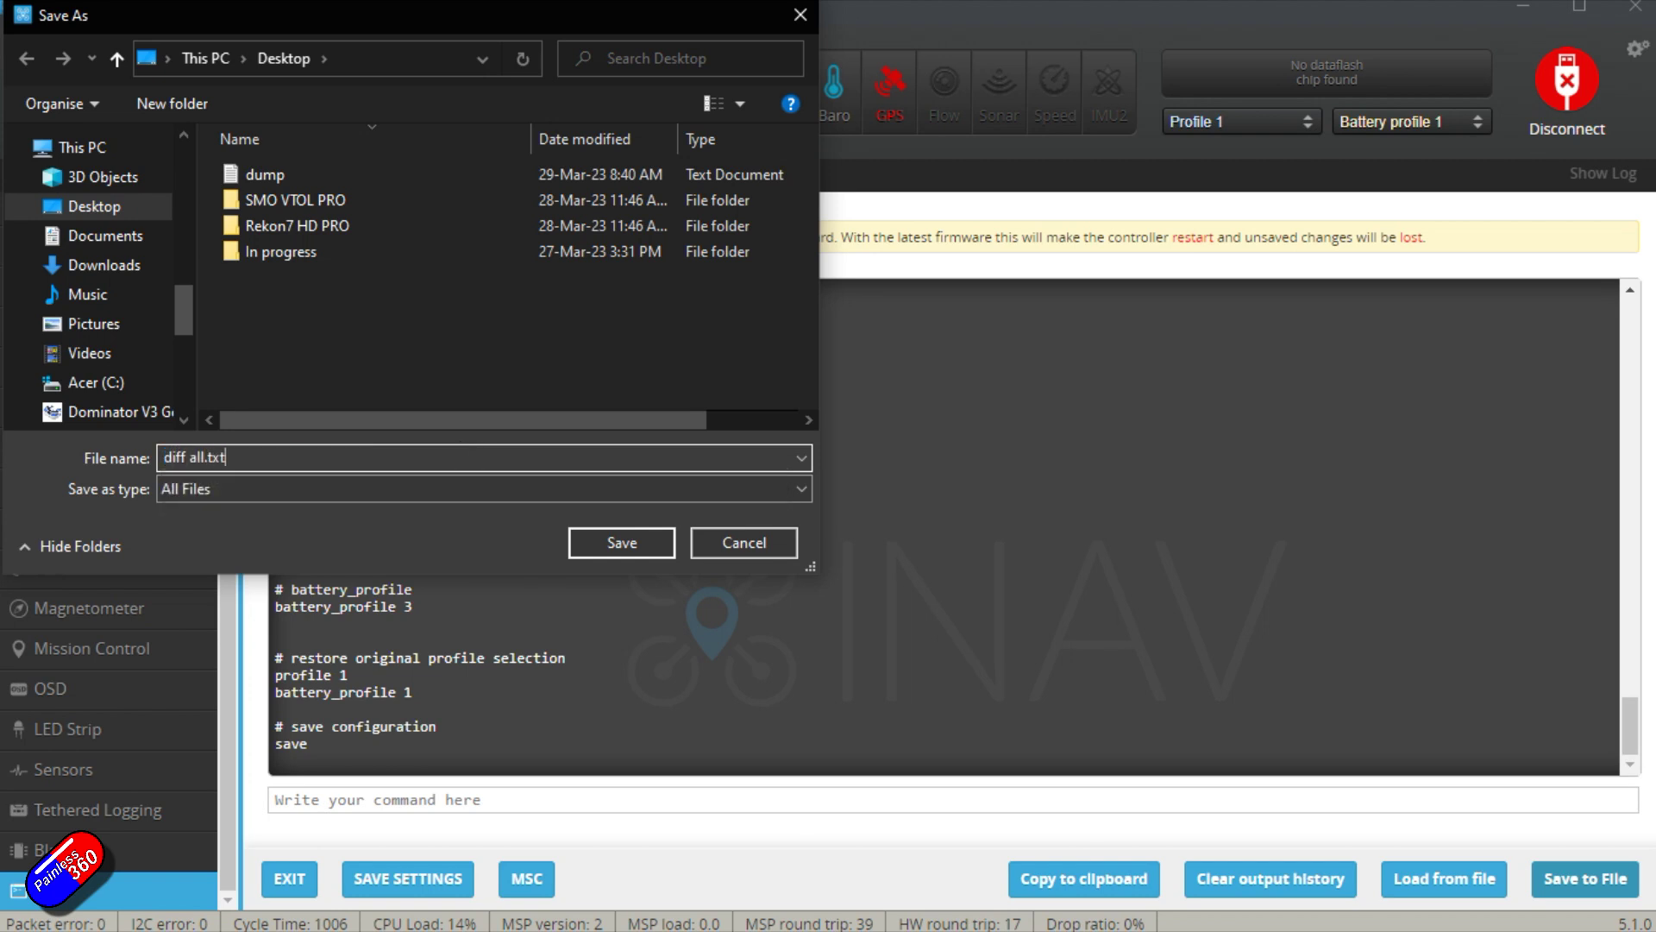
key("Return")
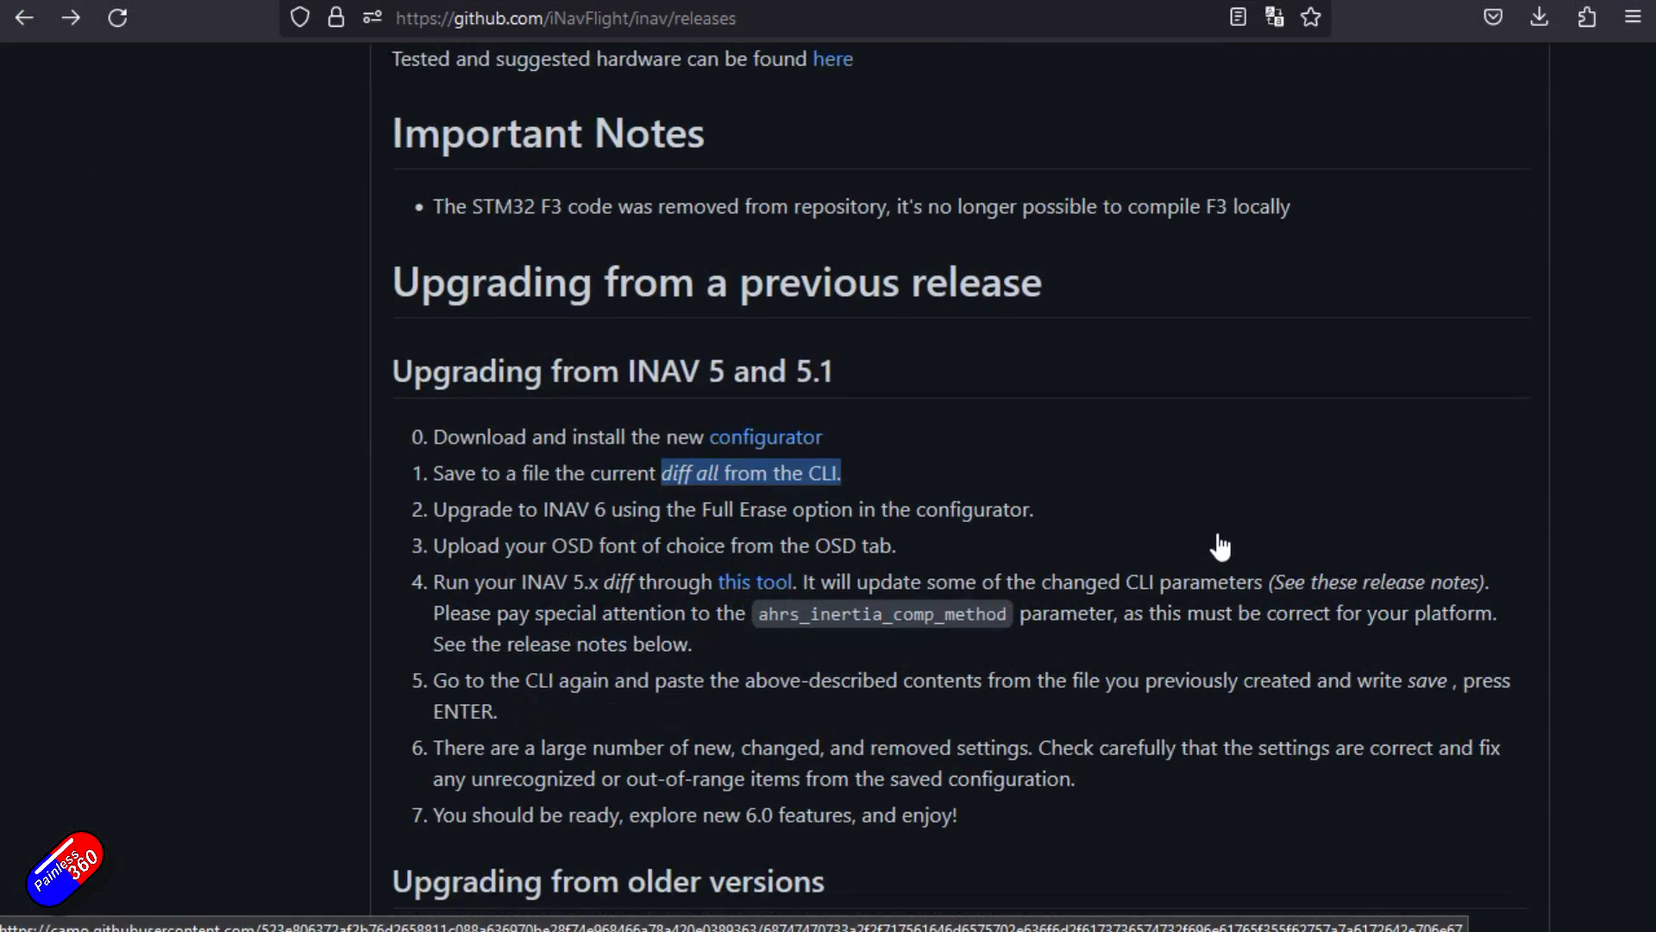
Step: Find the INAV 5 and 5.1 upgrade steps and follow step 4's 'this tool' link
scroll(1211, 537, "down", 1)
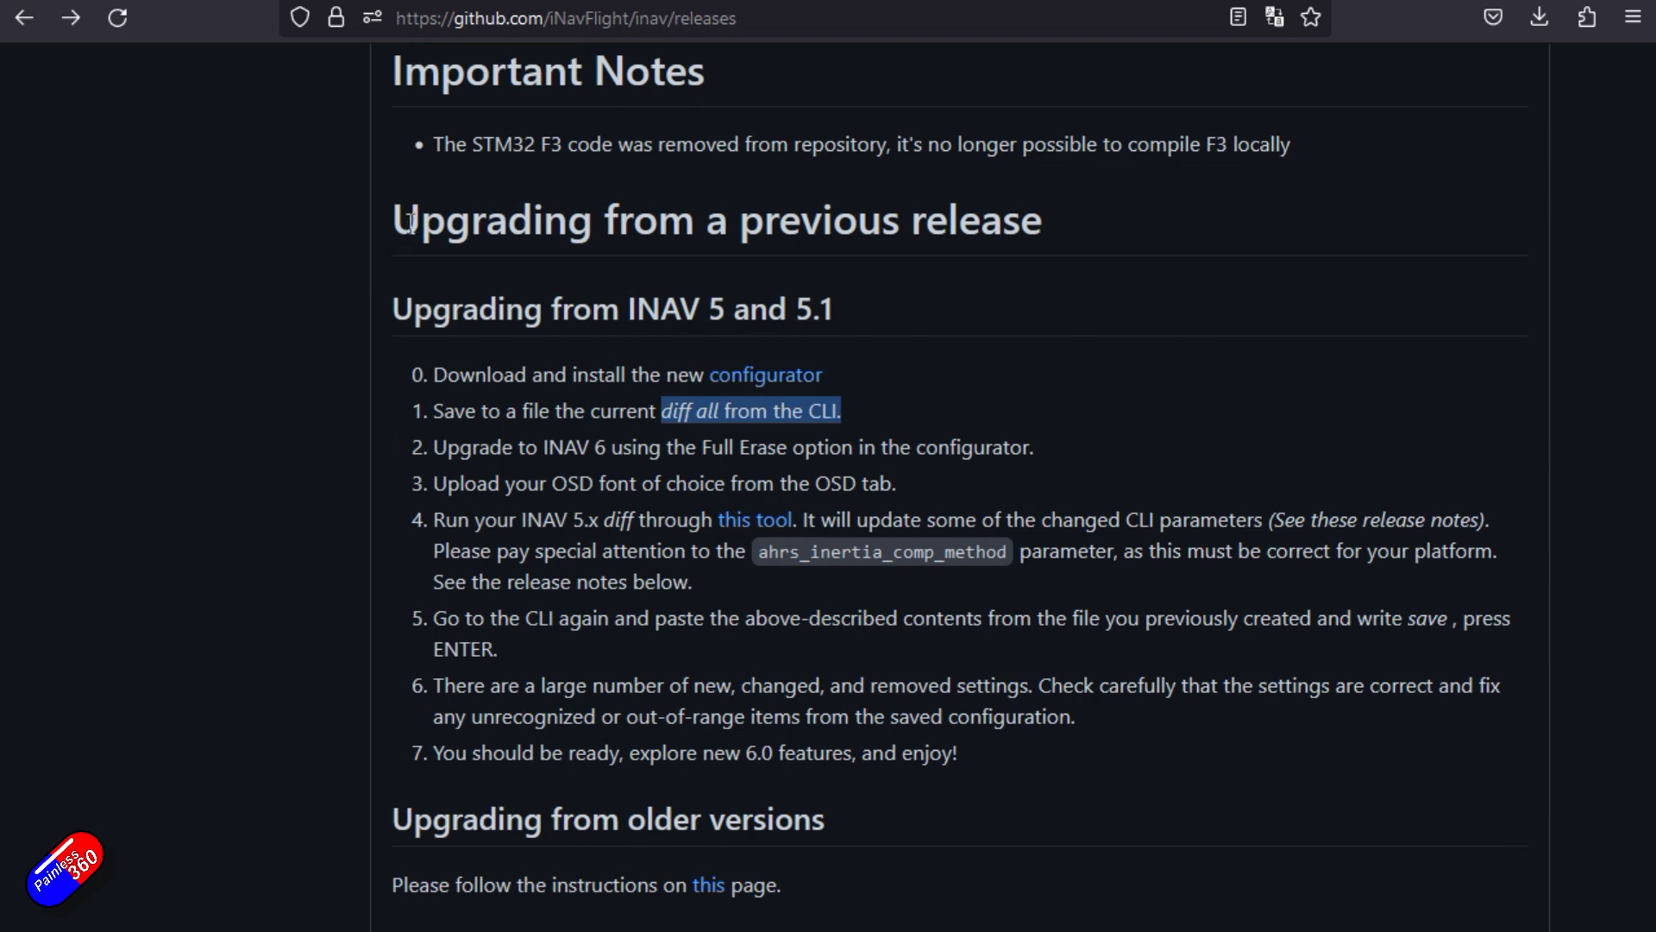
left_click_drag(402, 220, 1006, 220)
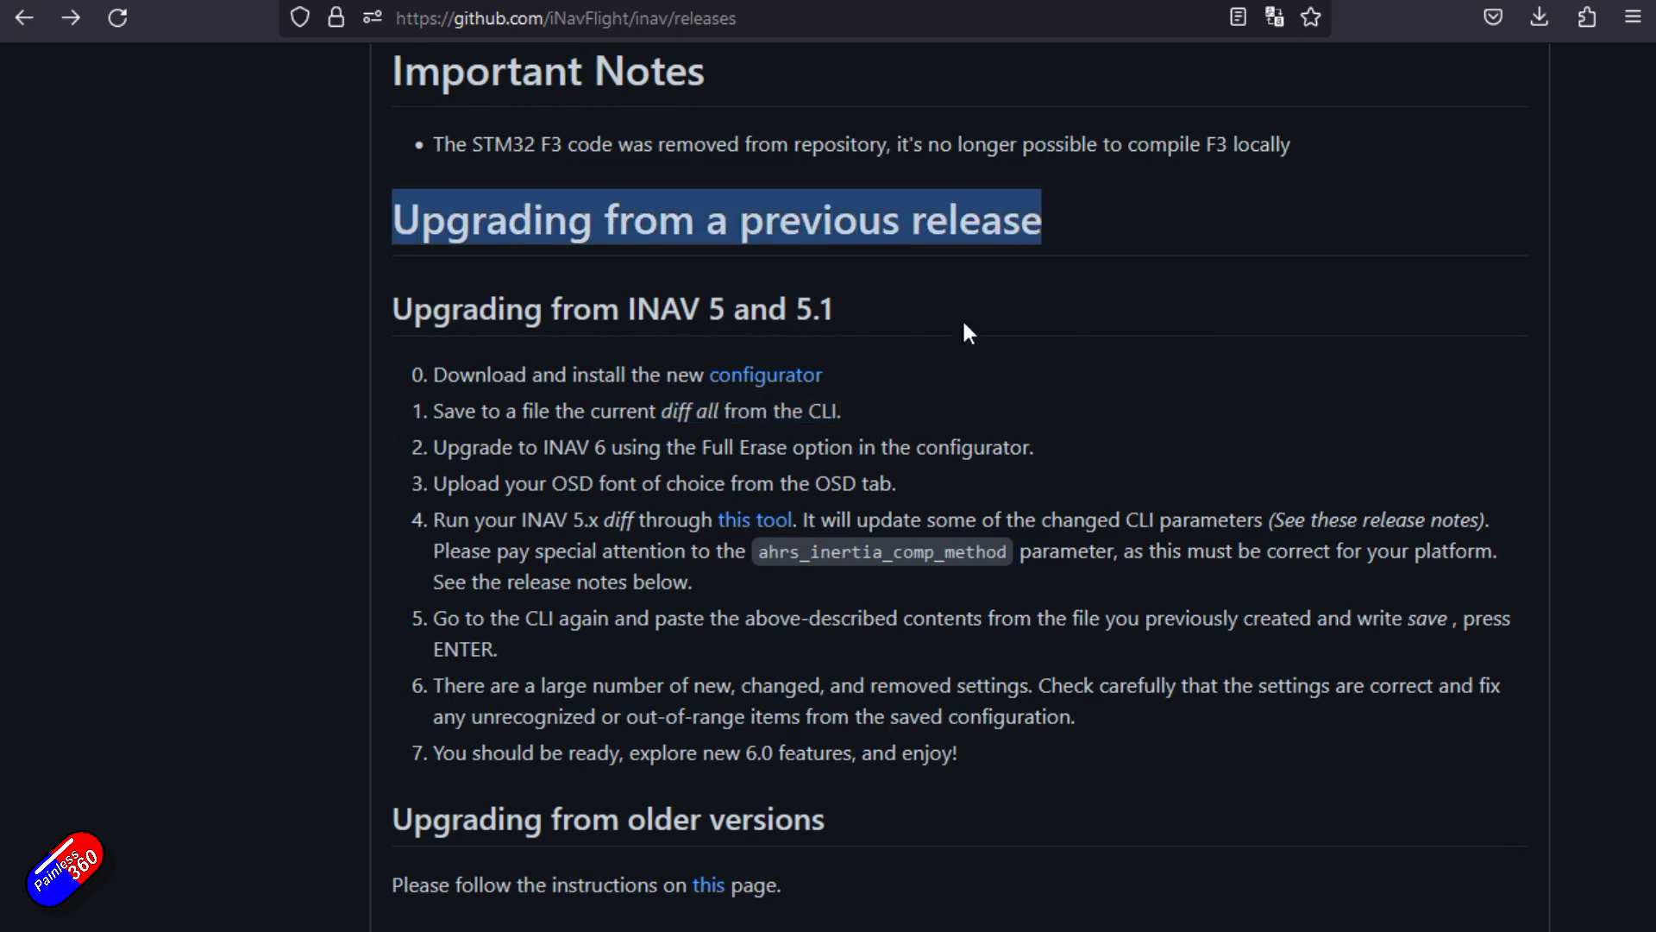
left_click_drag(395, 317, 737, 338)
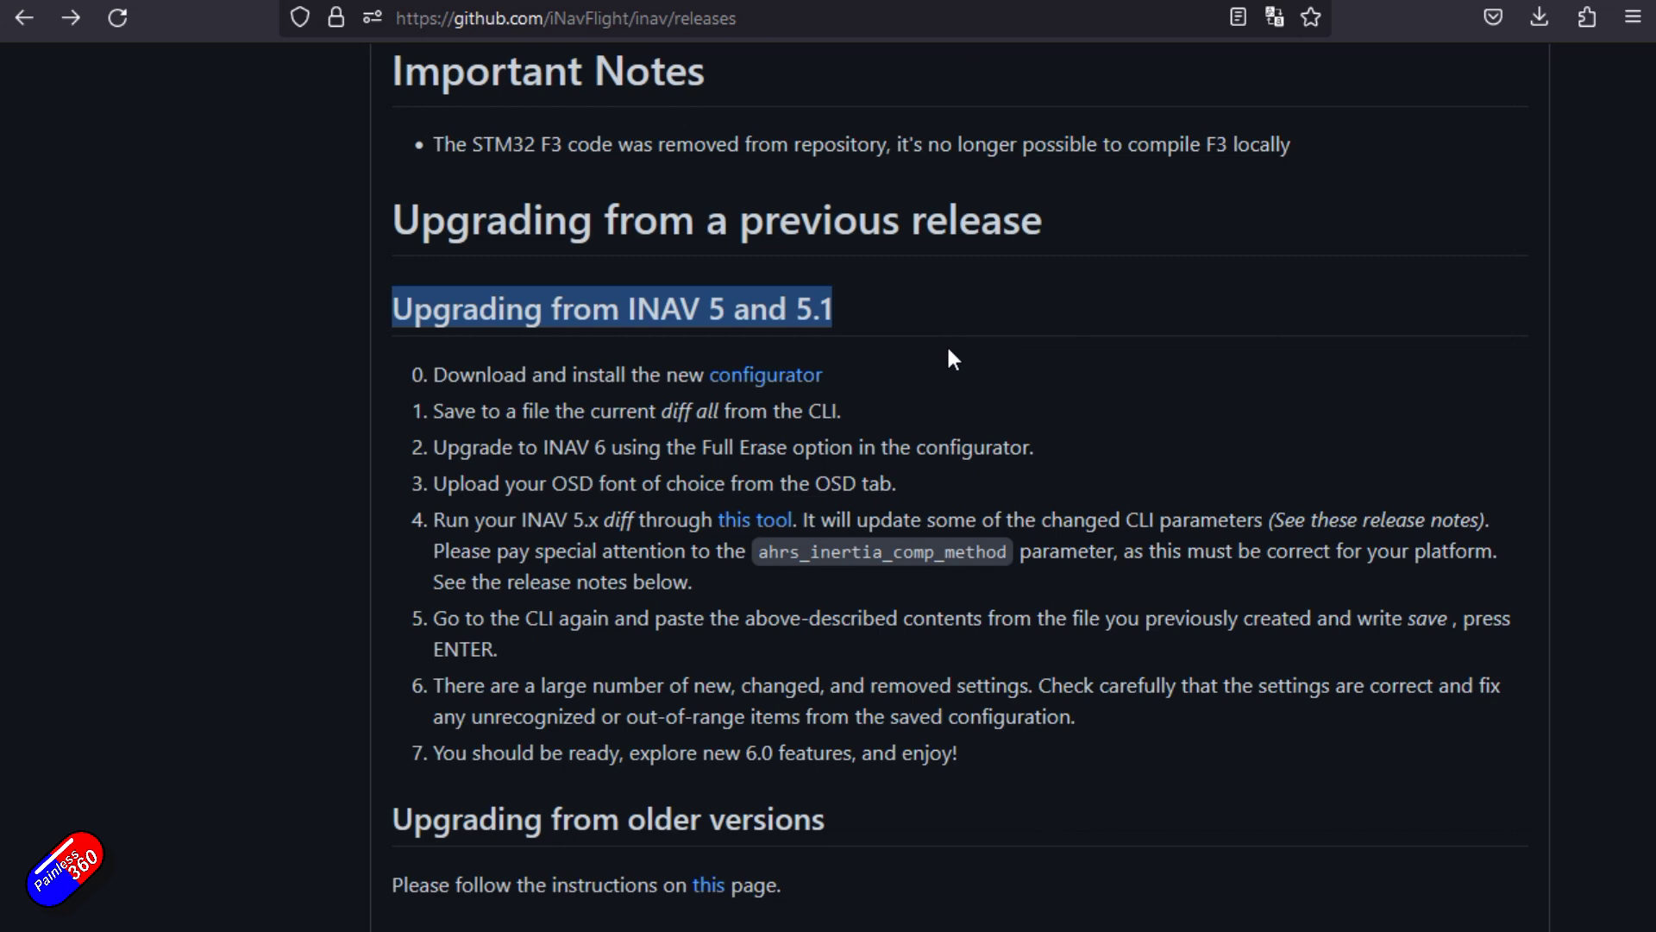
left_click(937, 362)
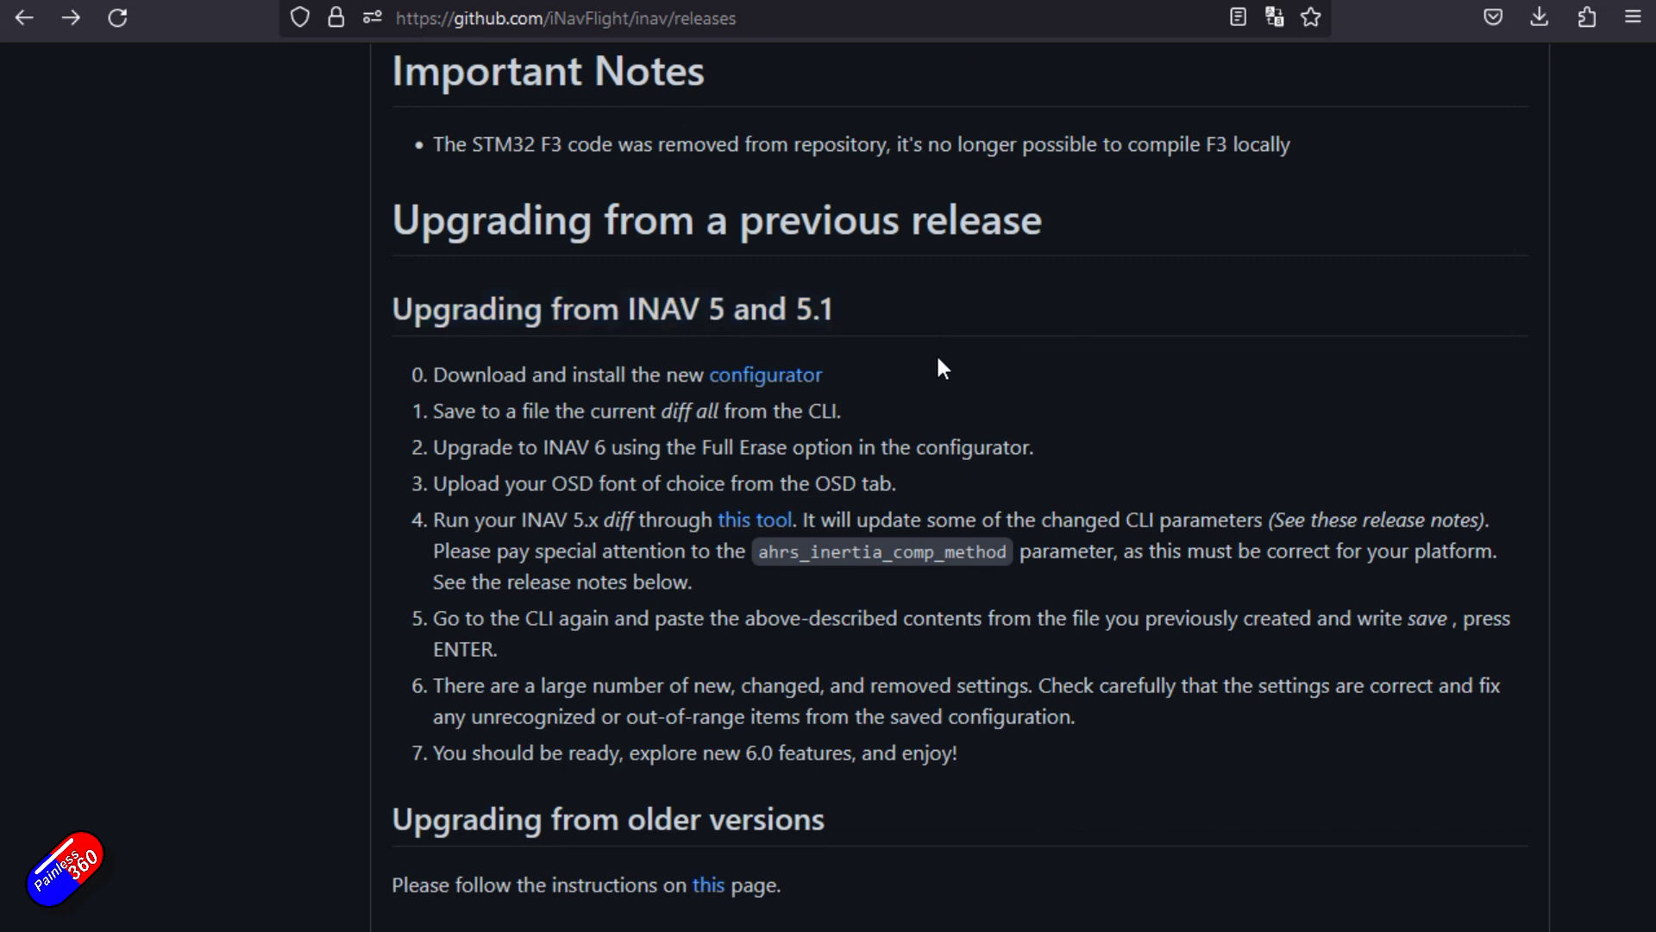
left_click(747, 523)
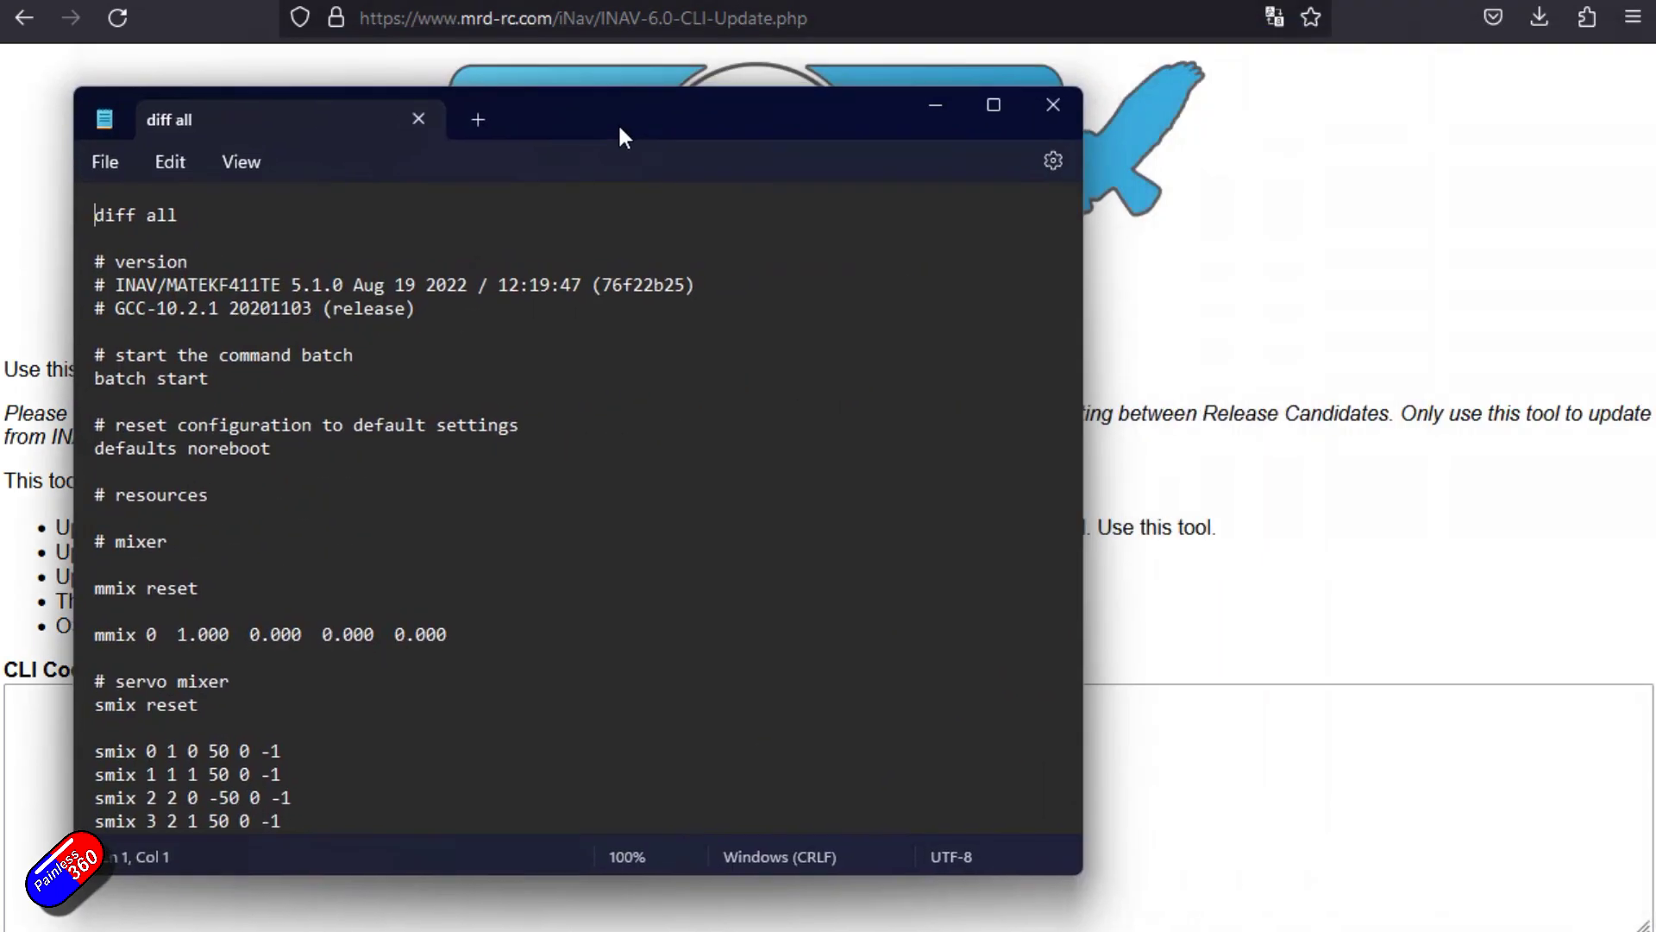
Step: Paste the full diff all.txt contents into the tool's CLI Code box
left_click_drag(623, 133, 790, 134)
left_click(669, 358)
key("ctrl+a")
key("ctrl+c")
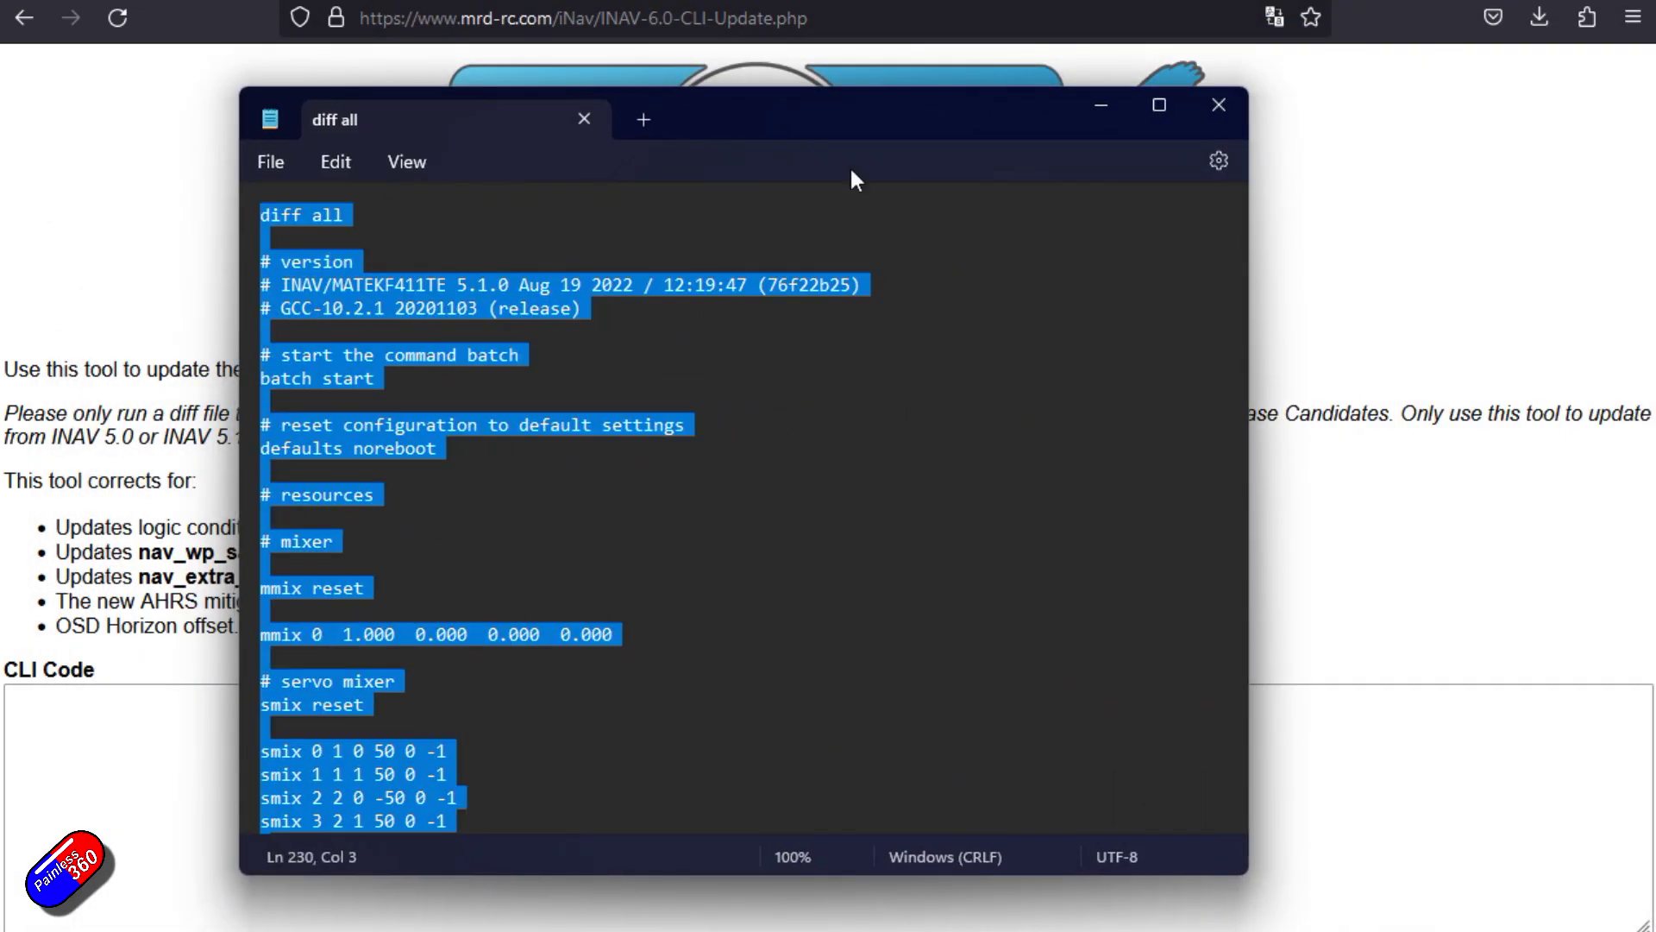
left_click(1218, 107)
left_click(805, 769)
key("ctrl+v")
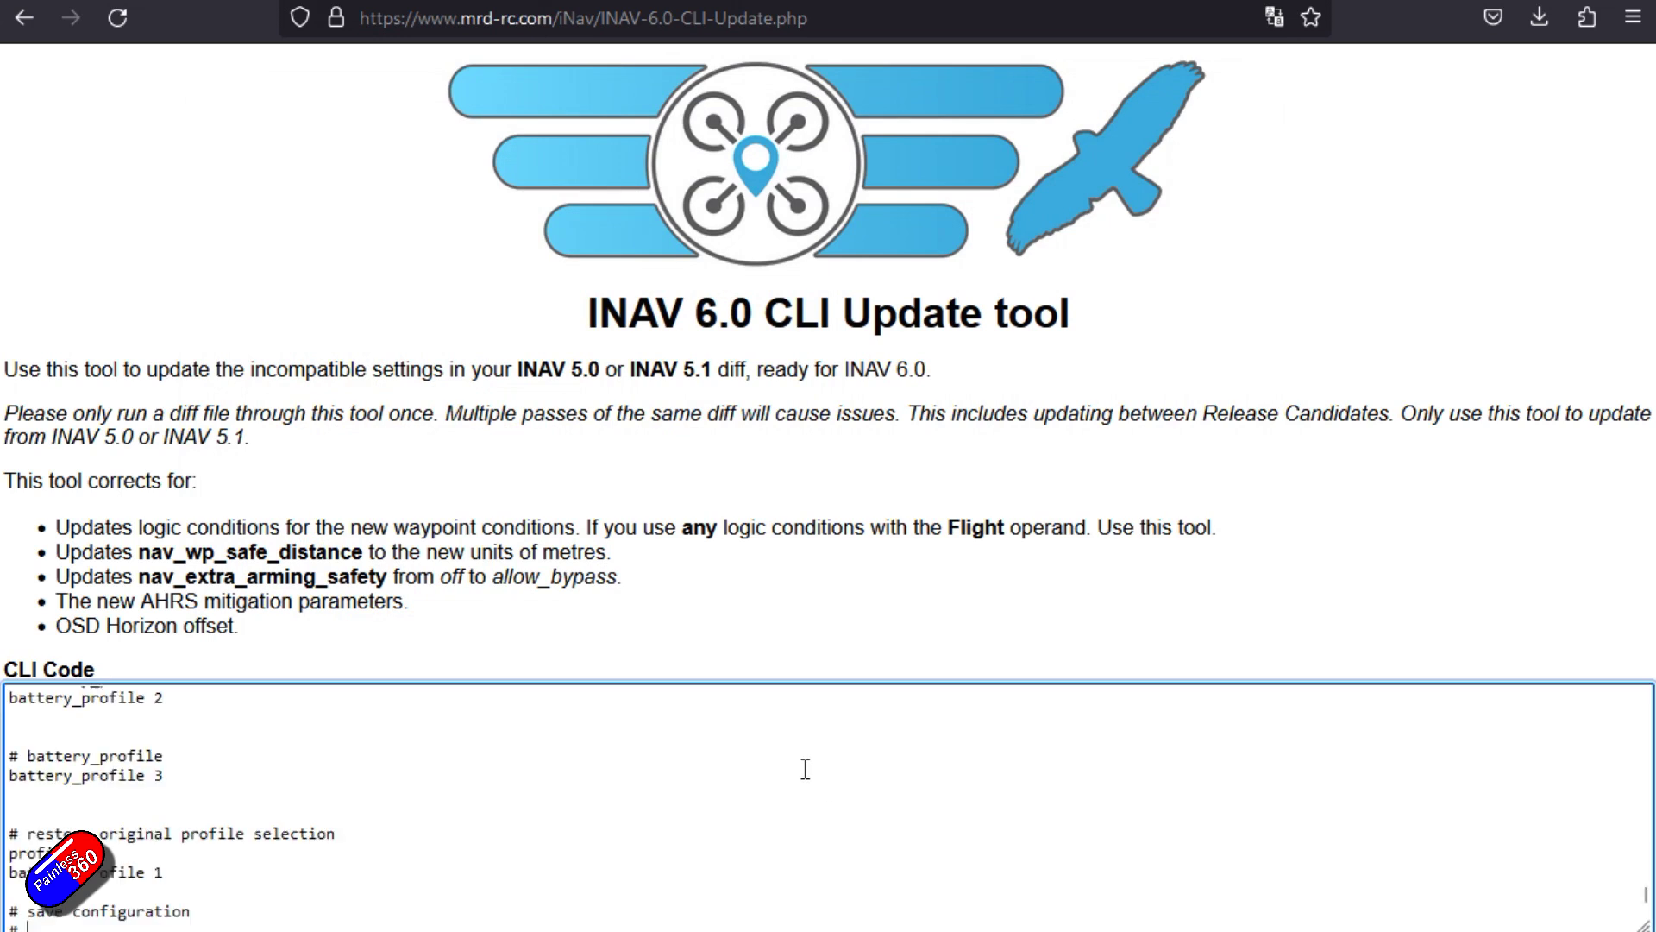
Step: Run Update diff and copy the INAV 6.0 CLI code to the clipboard
scroll(661, 725, "down", 1)
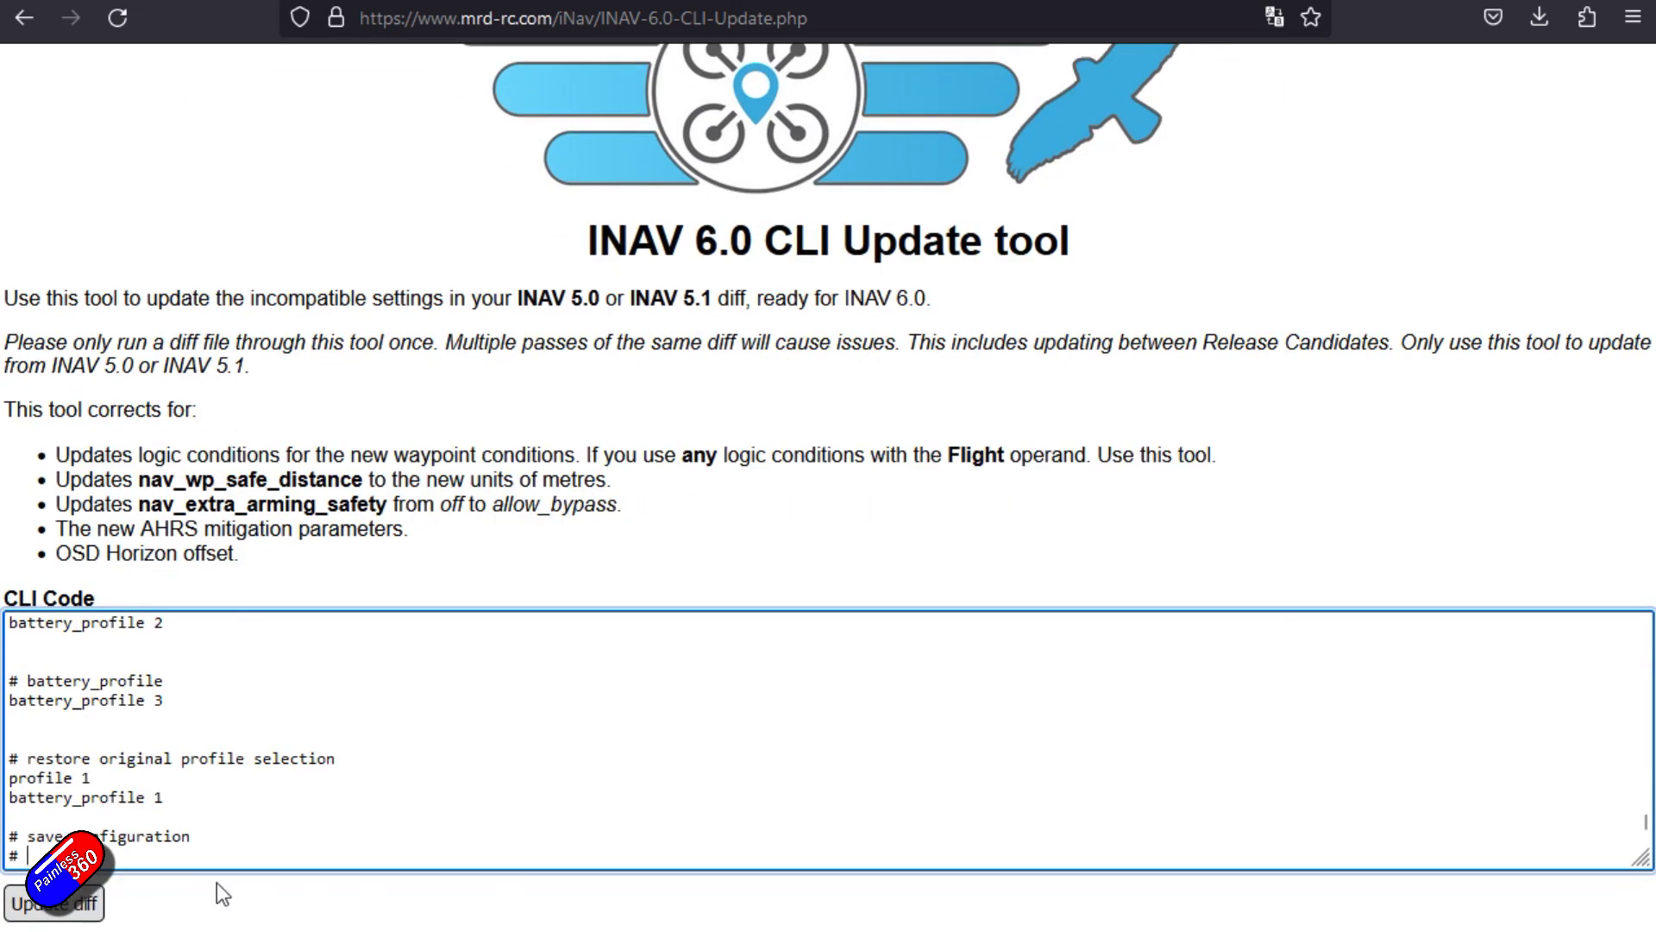
left_click(54, 903)
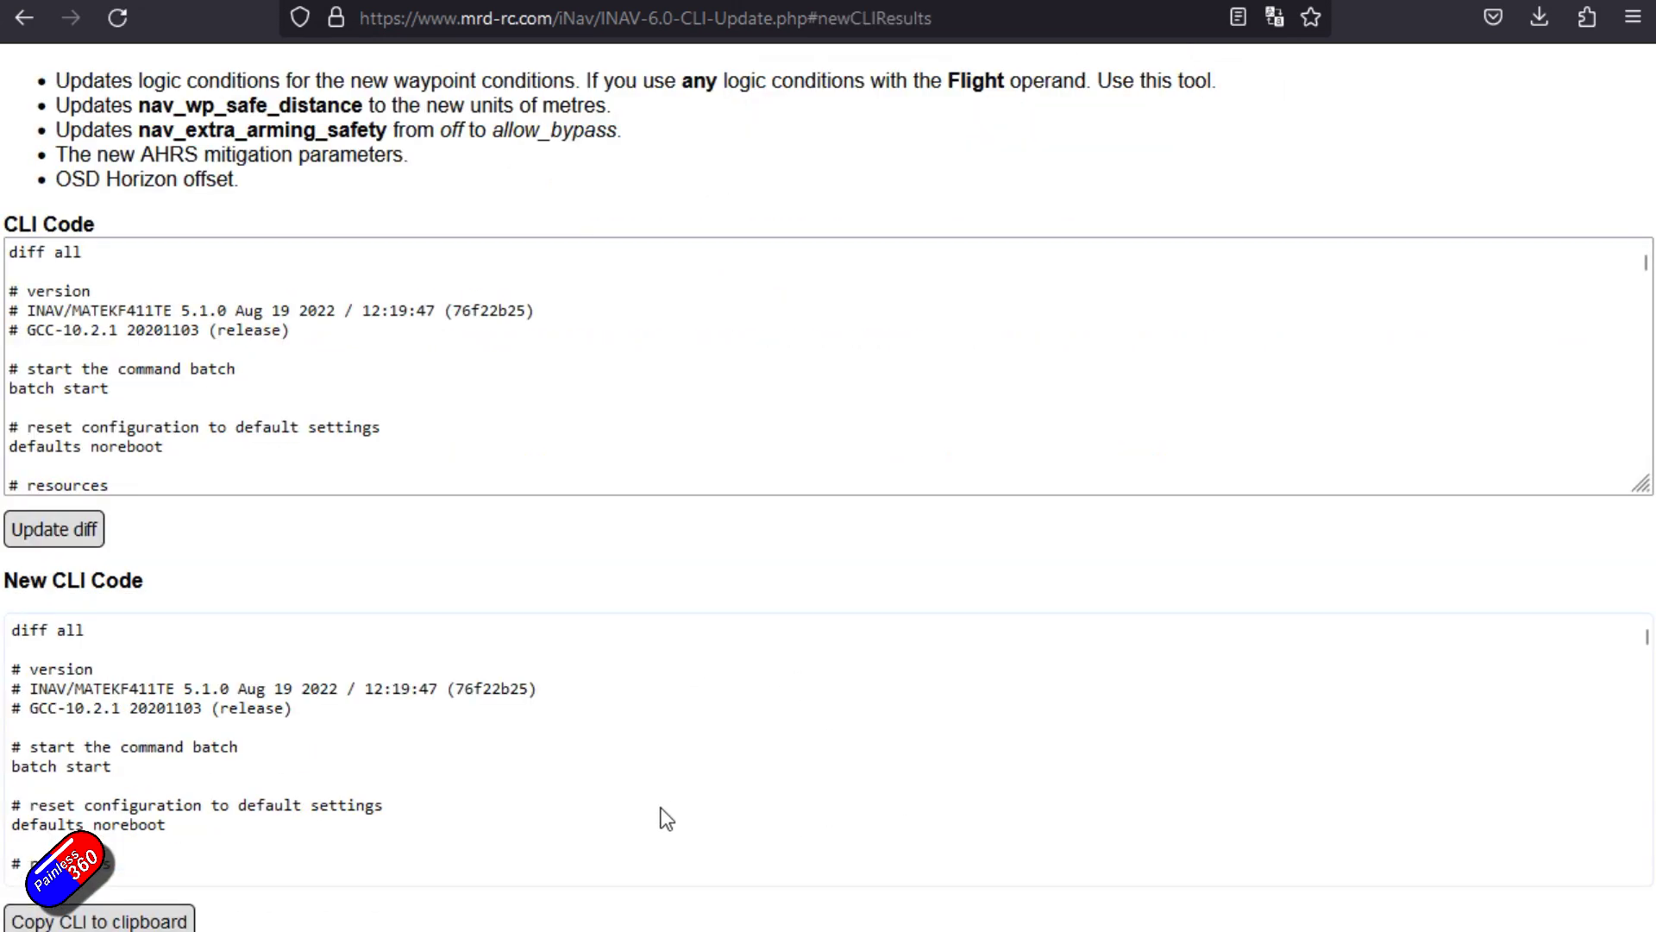
left_click(122, 922)
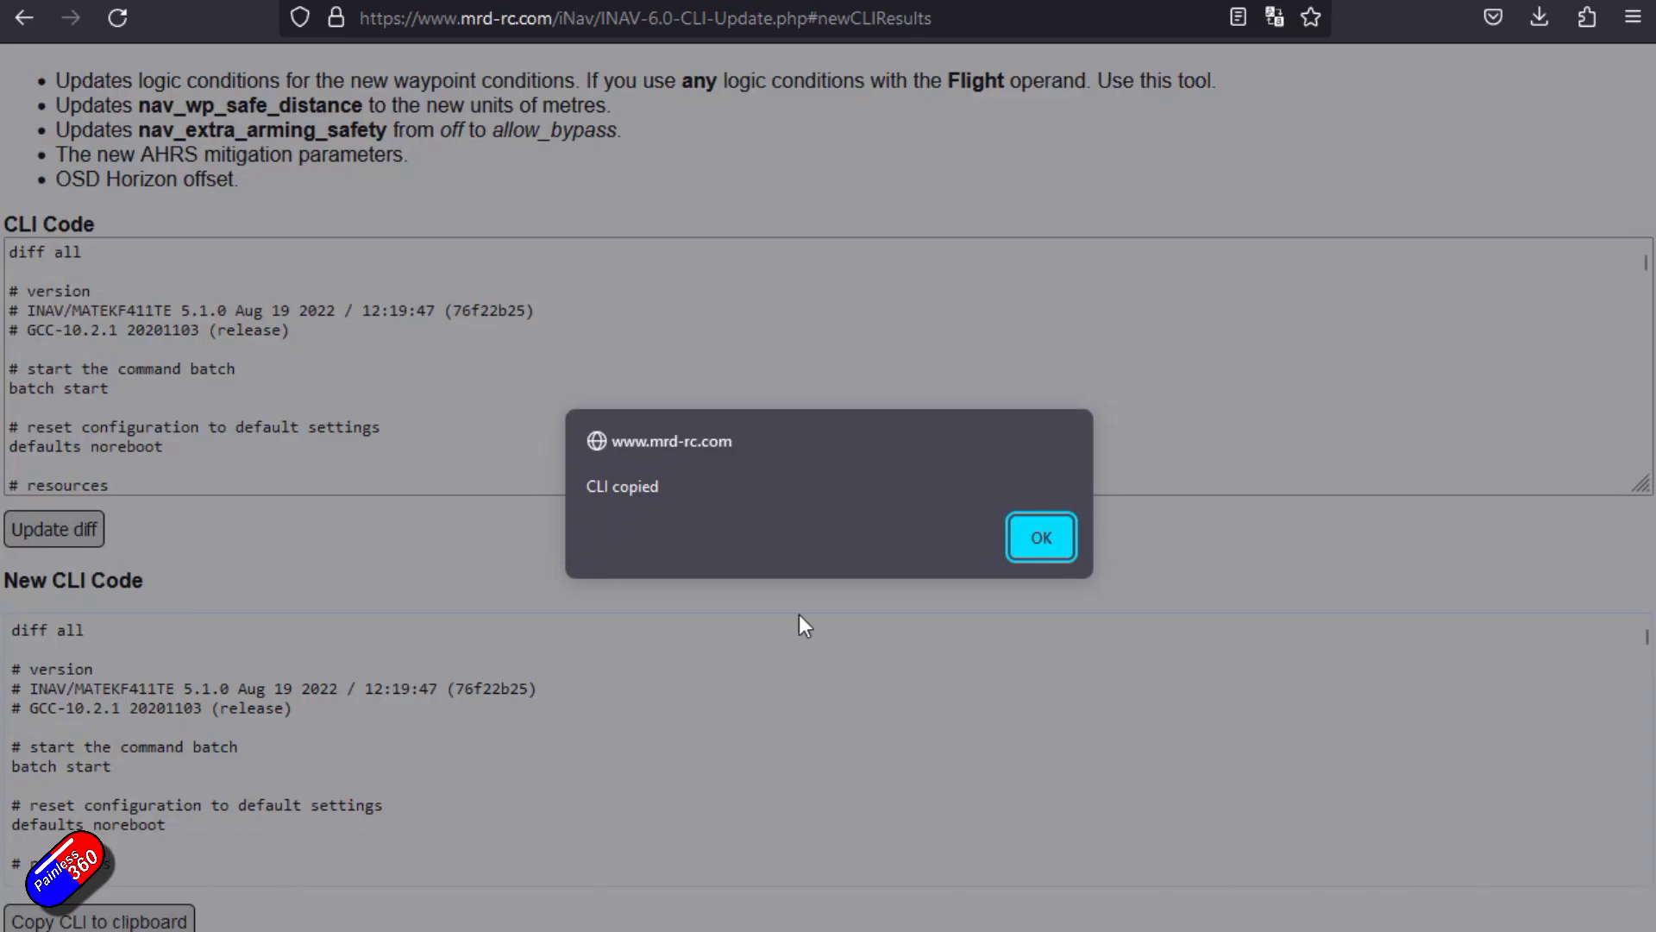
left_click(1060, 541)
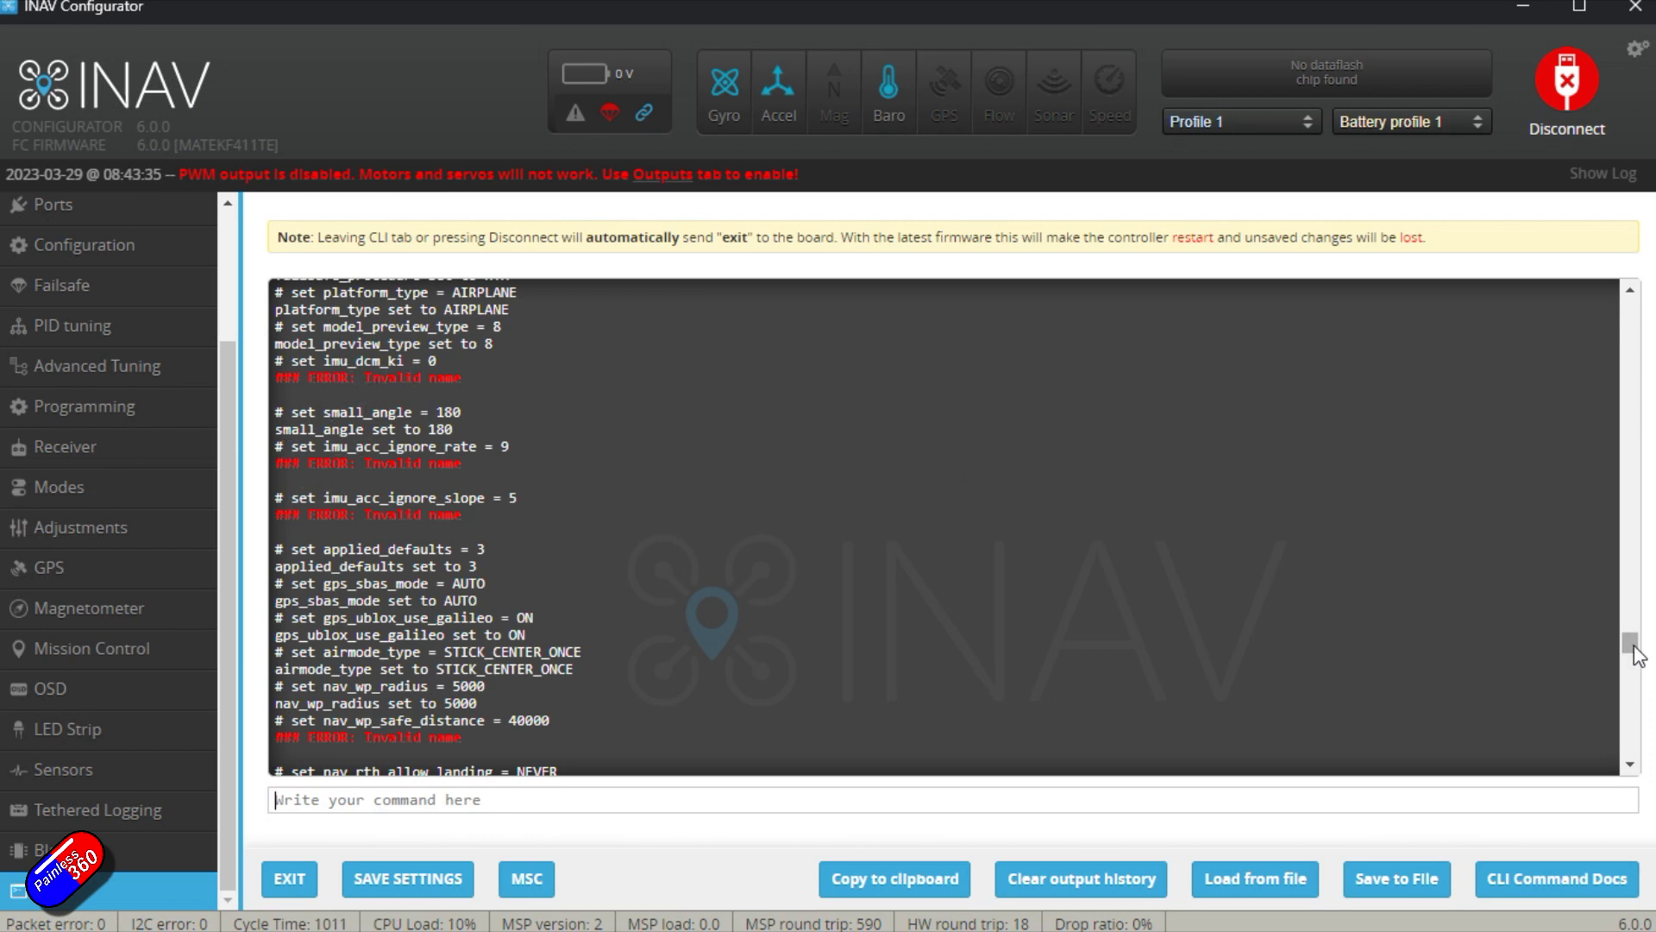
Step: Paste the converted diff into the 'new diff all' Notepad document, save it, and reconnect the board
left_click_drag(1636, 655, 1636, 662)
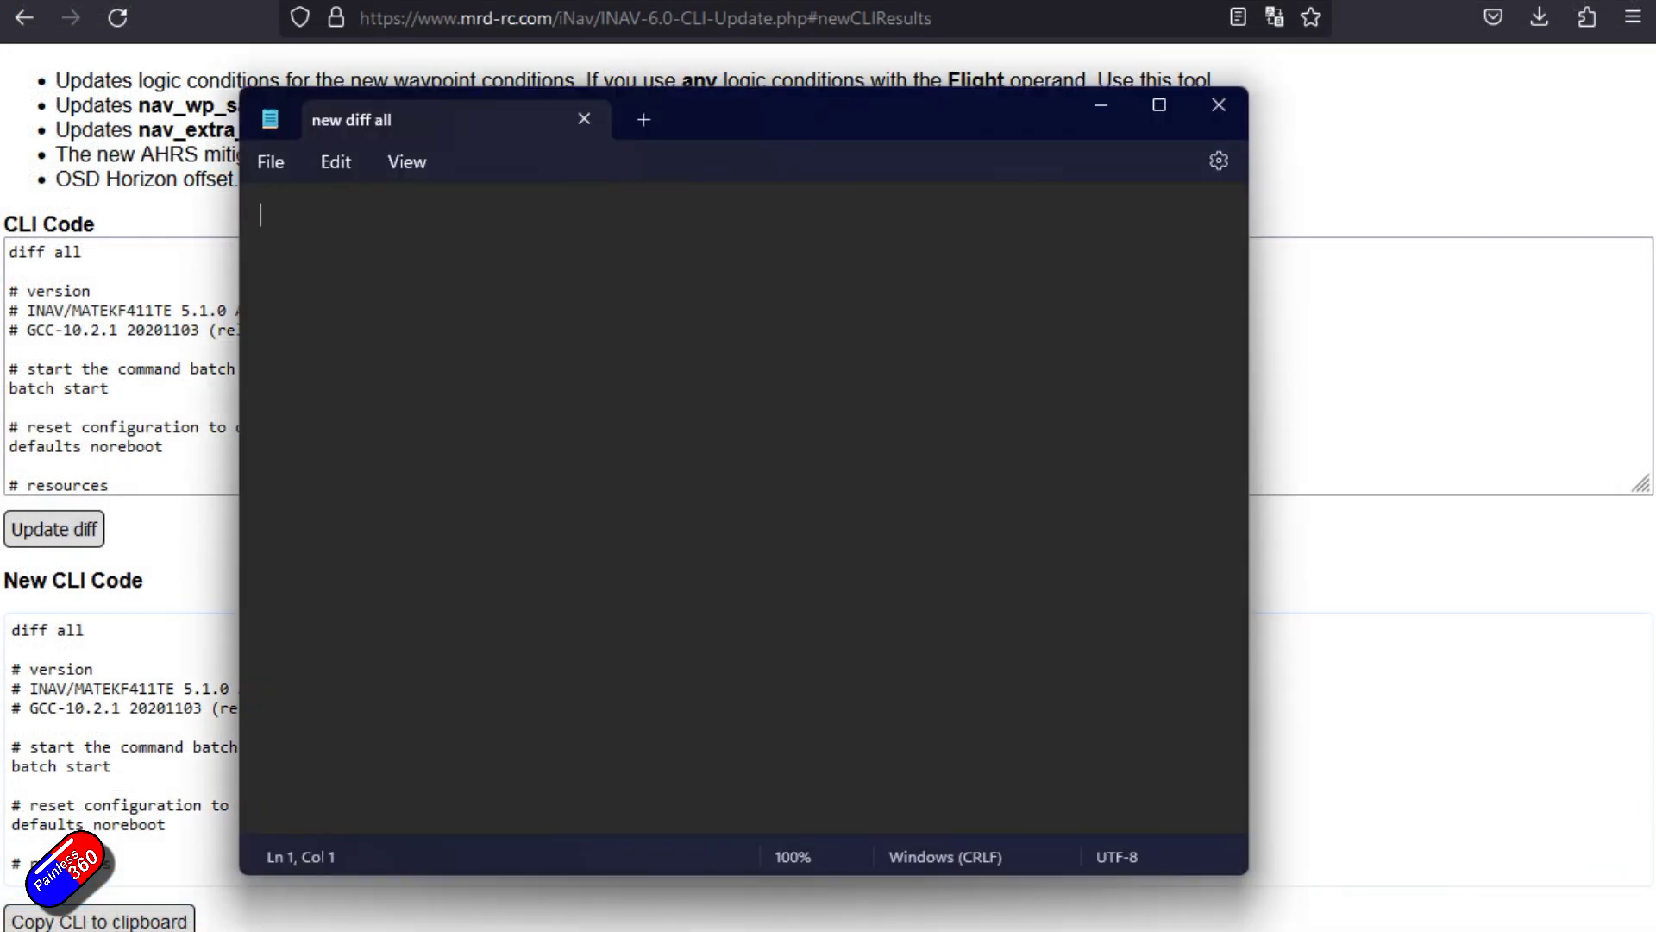
key("ctrl+v")
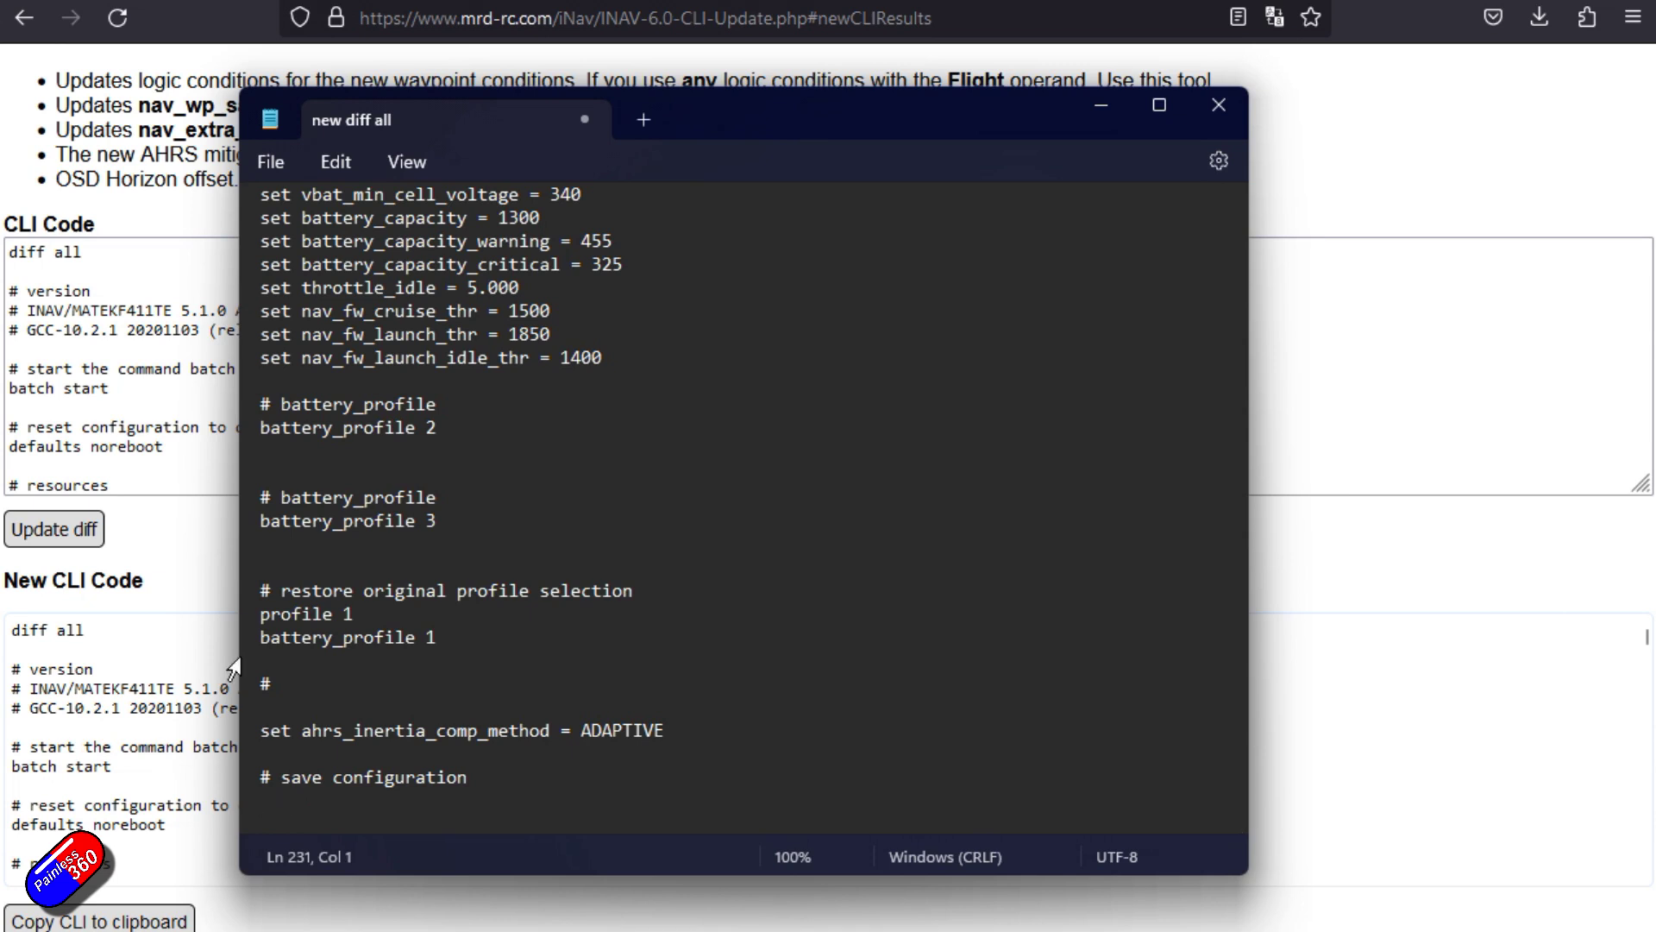
scroll(518, 432, "up", 6)
left_click(275, 160)
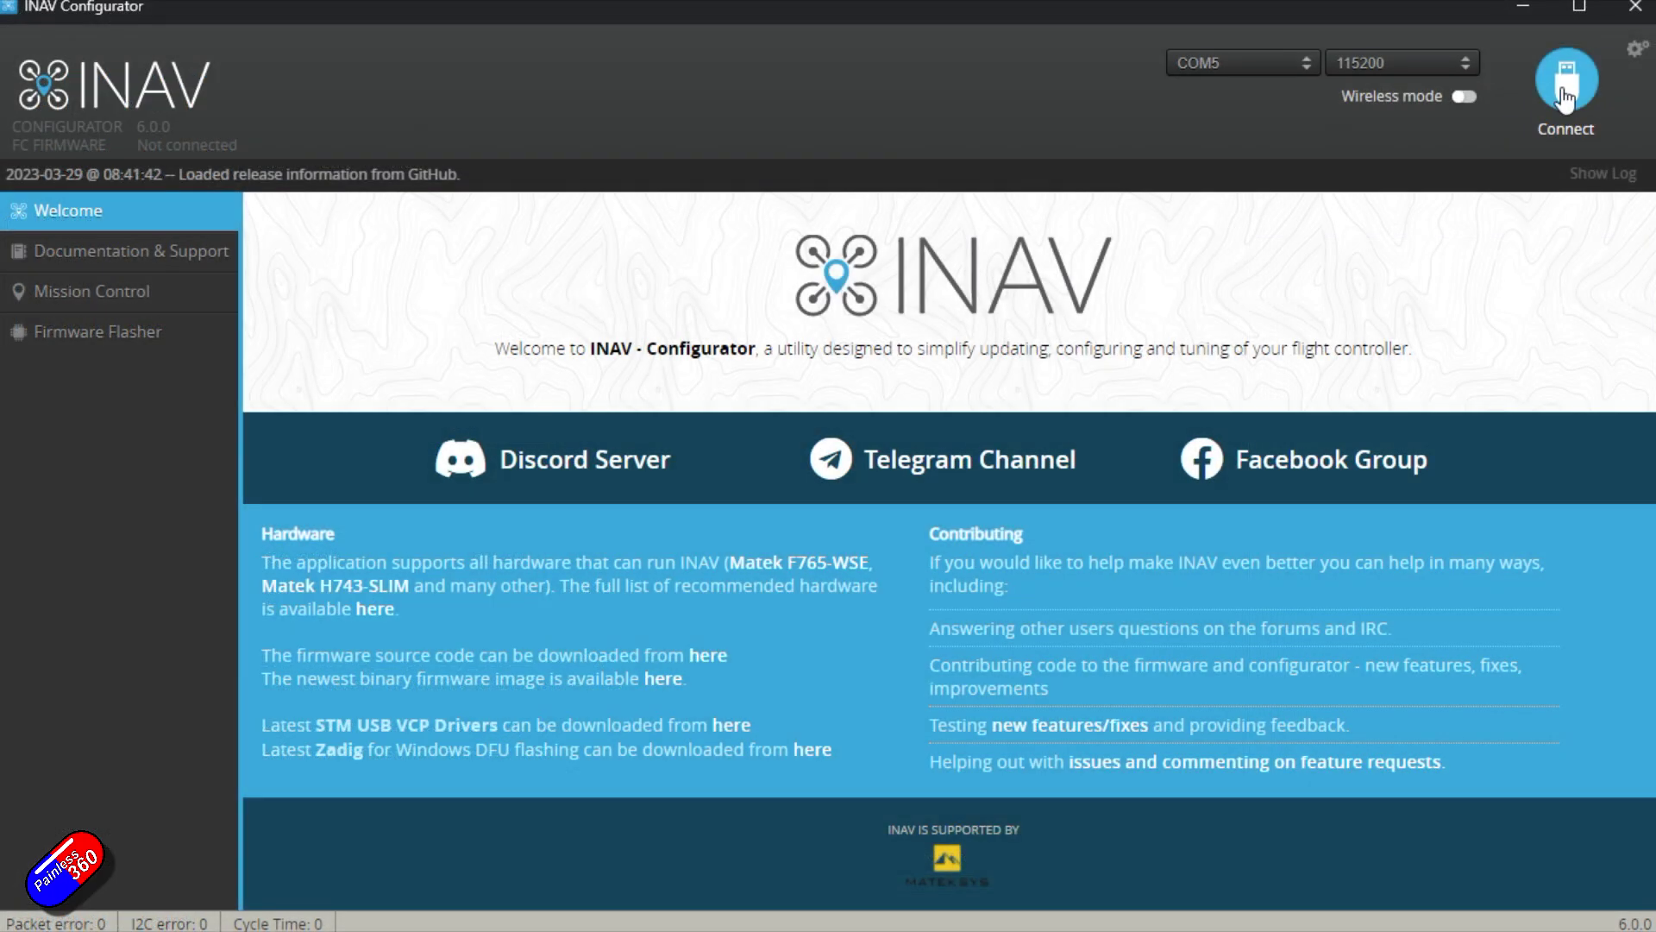
left_click(1566, 79)
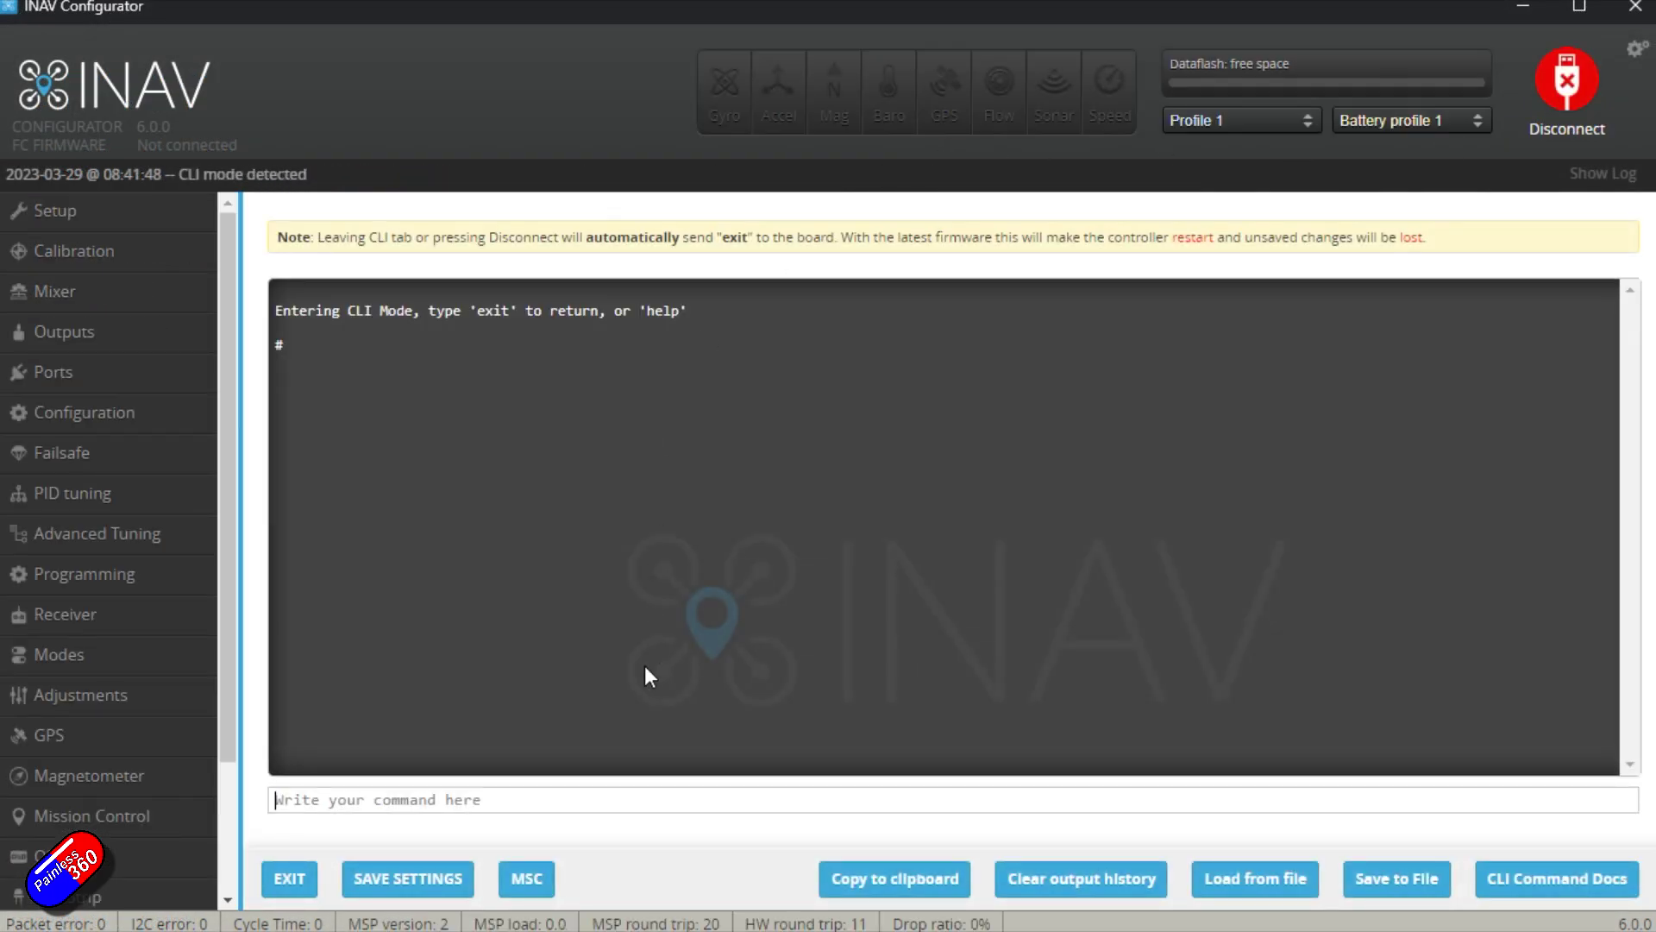
Step: Run version in the CLI to confirm INAV 5.1.0 on MATEKF411TE, then disconnect
type("version")
key("Return")
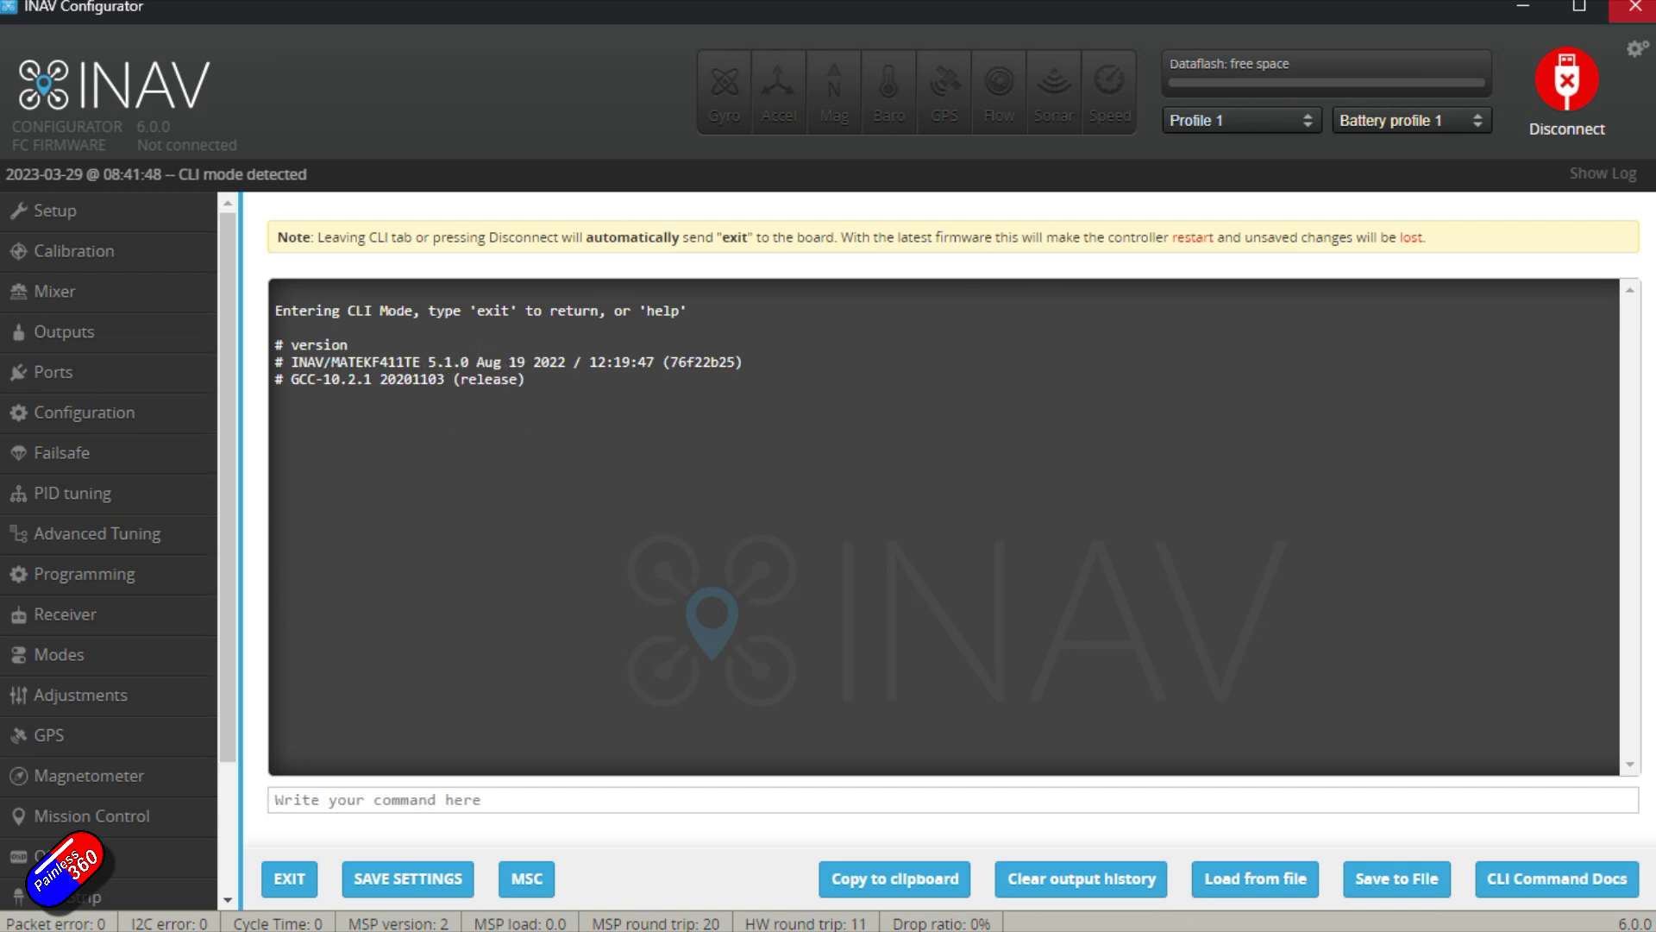
left_click(1567, 84)
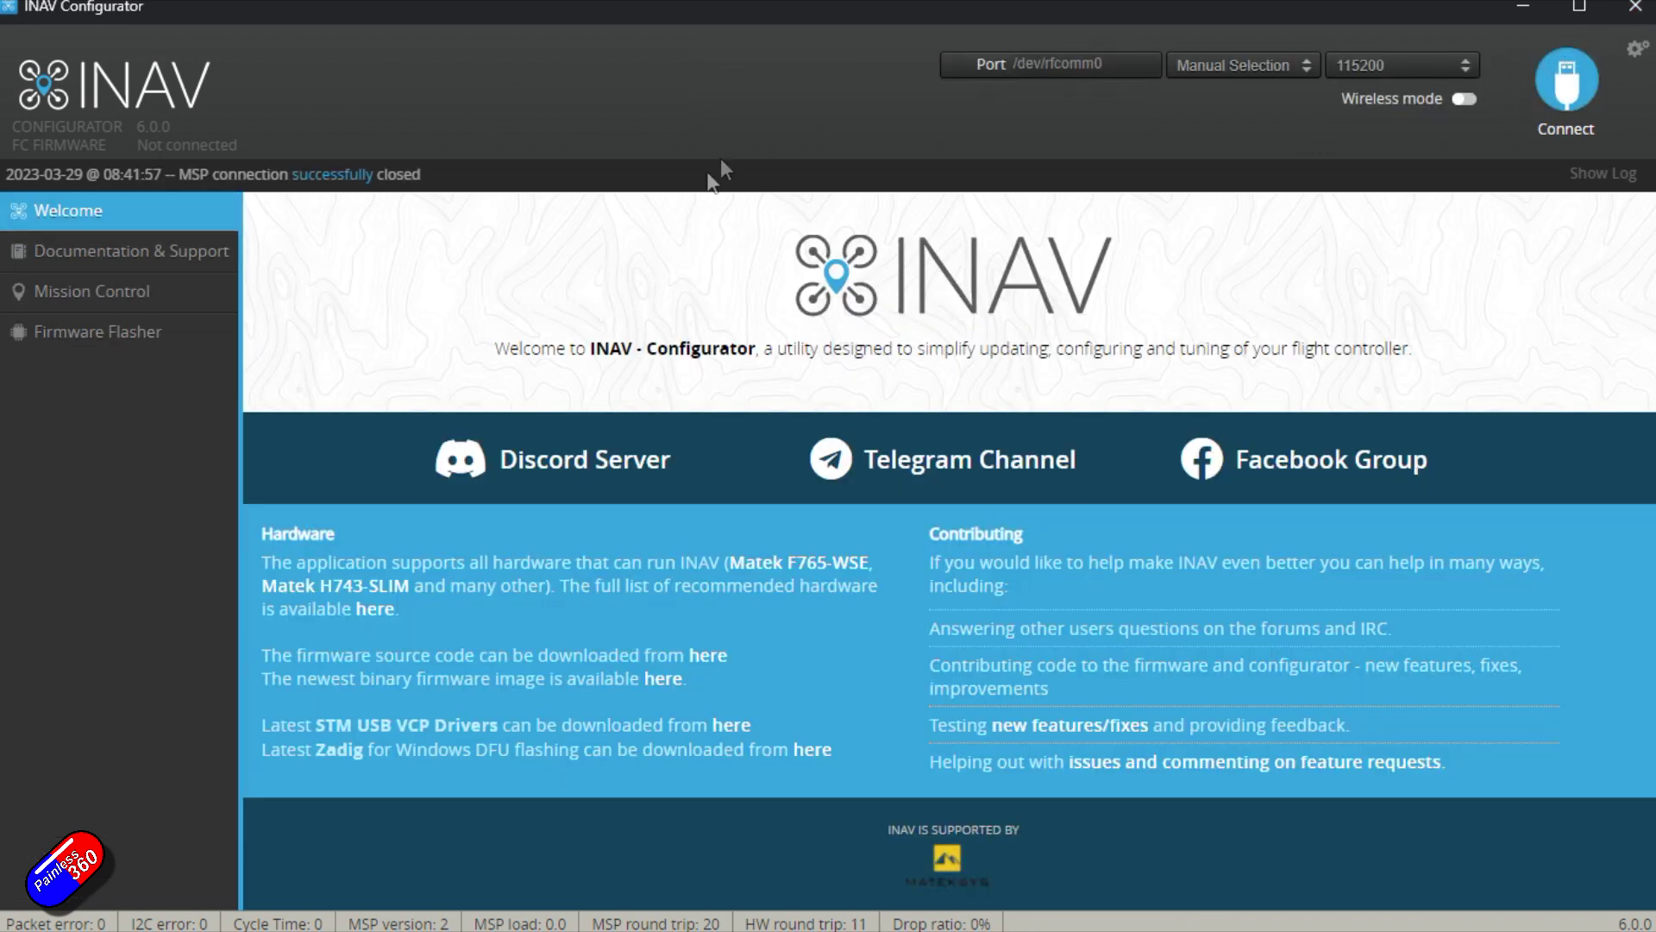
Step: Load the INAV 6.0.0 MATEKF411TE stable firmware online and flash it with full chip erase
left_click(101, 328)
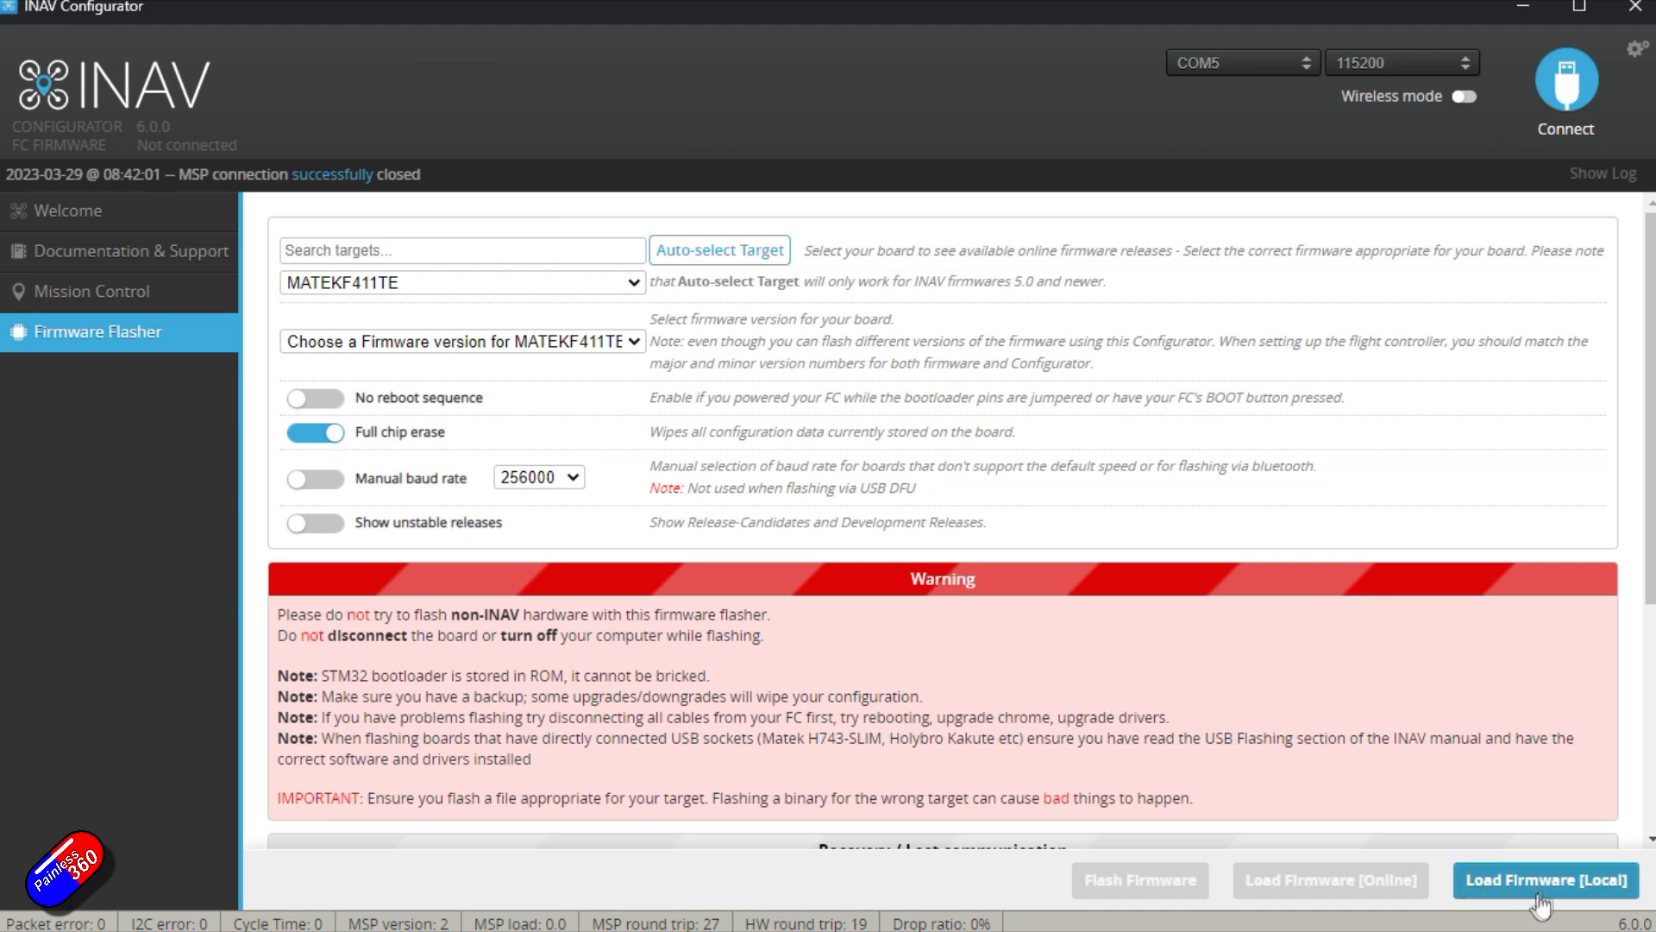
left_click(617, 349)
left_click(478, 380)
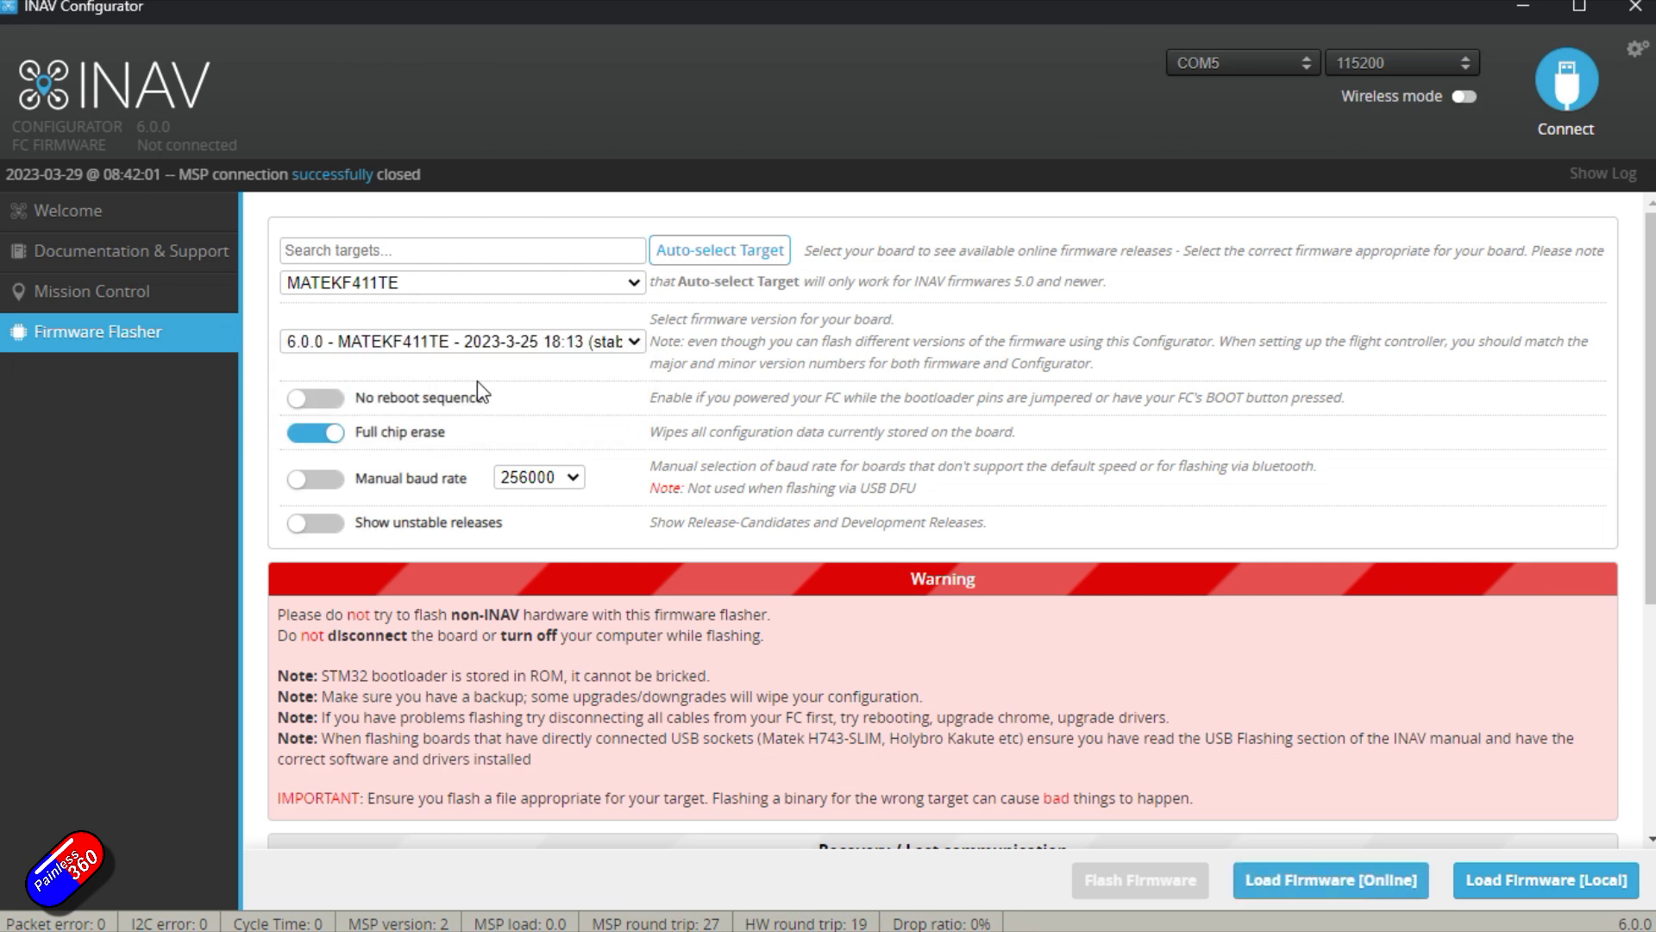
left_click(1350, 884)
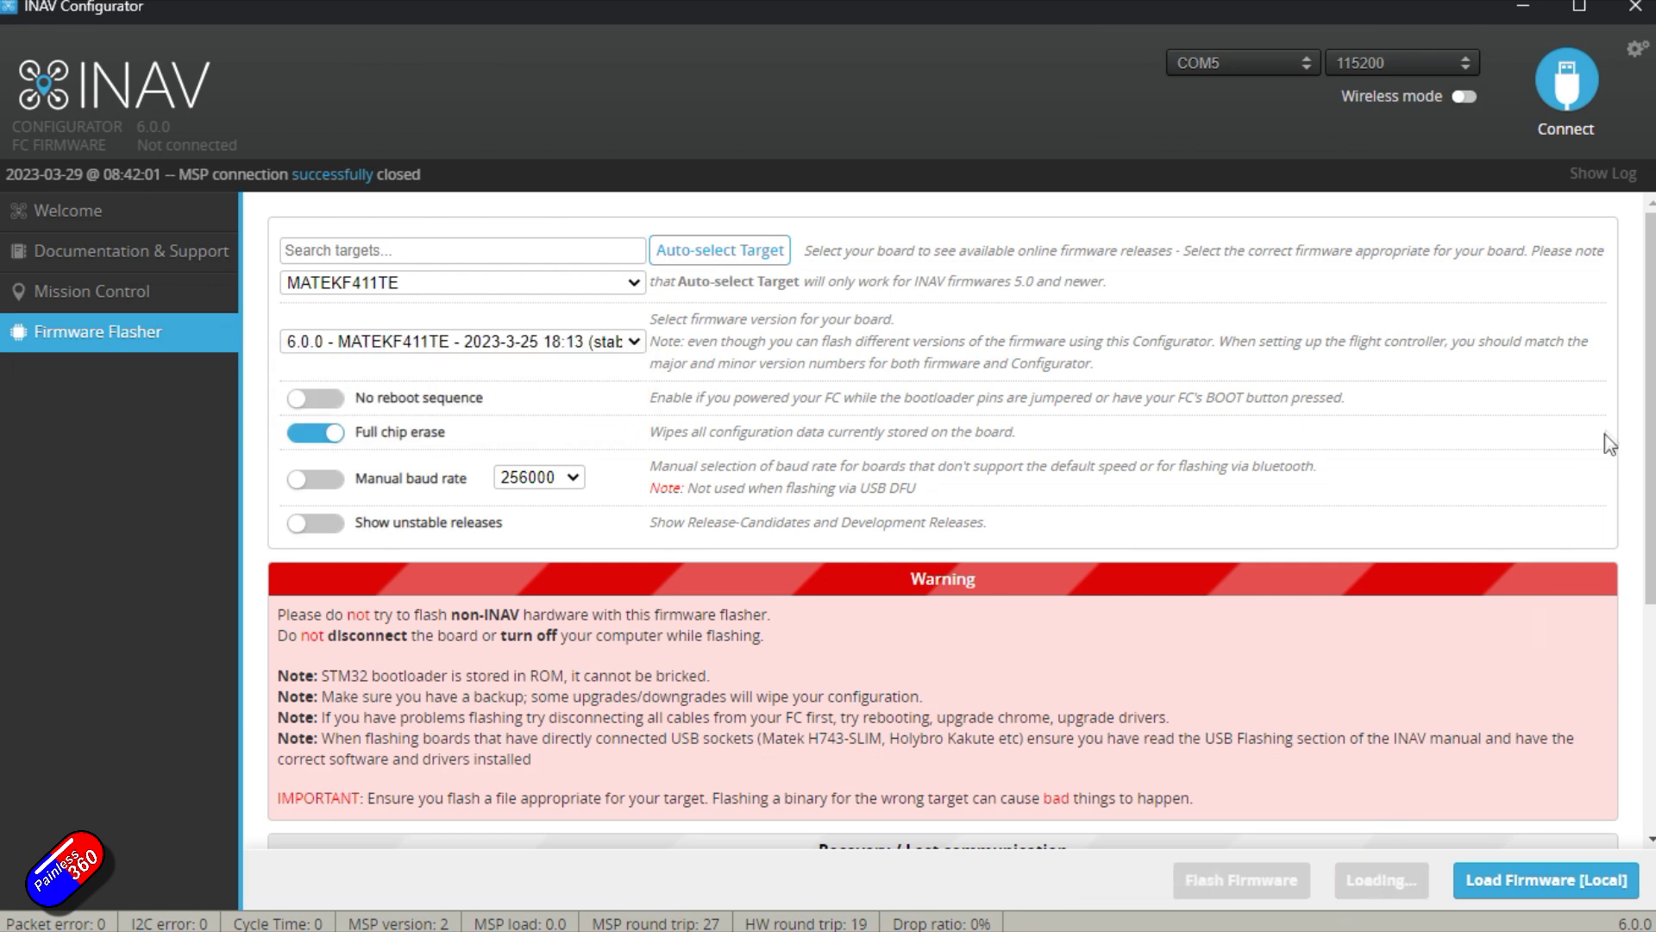
scroll(1653, 396, "down", 8)
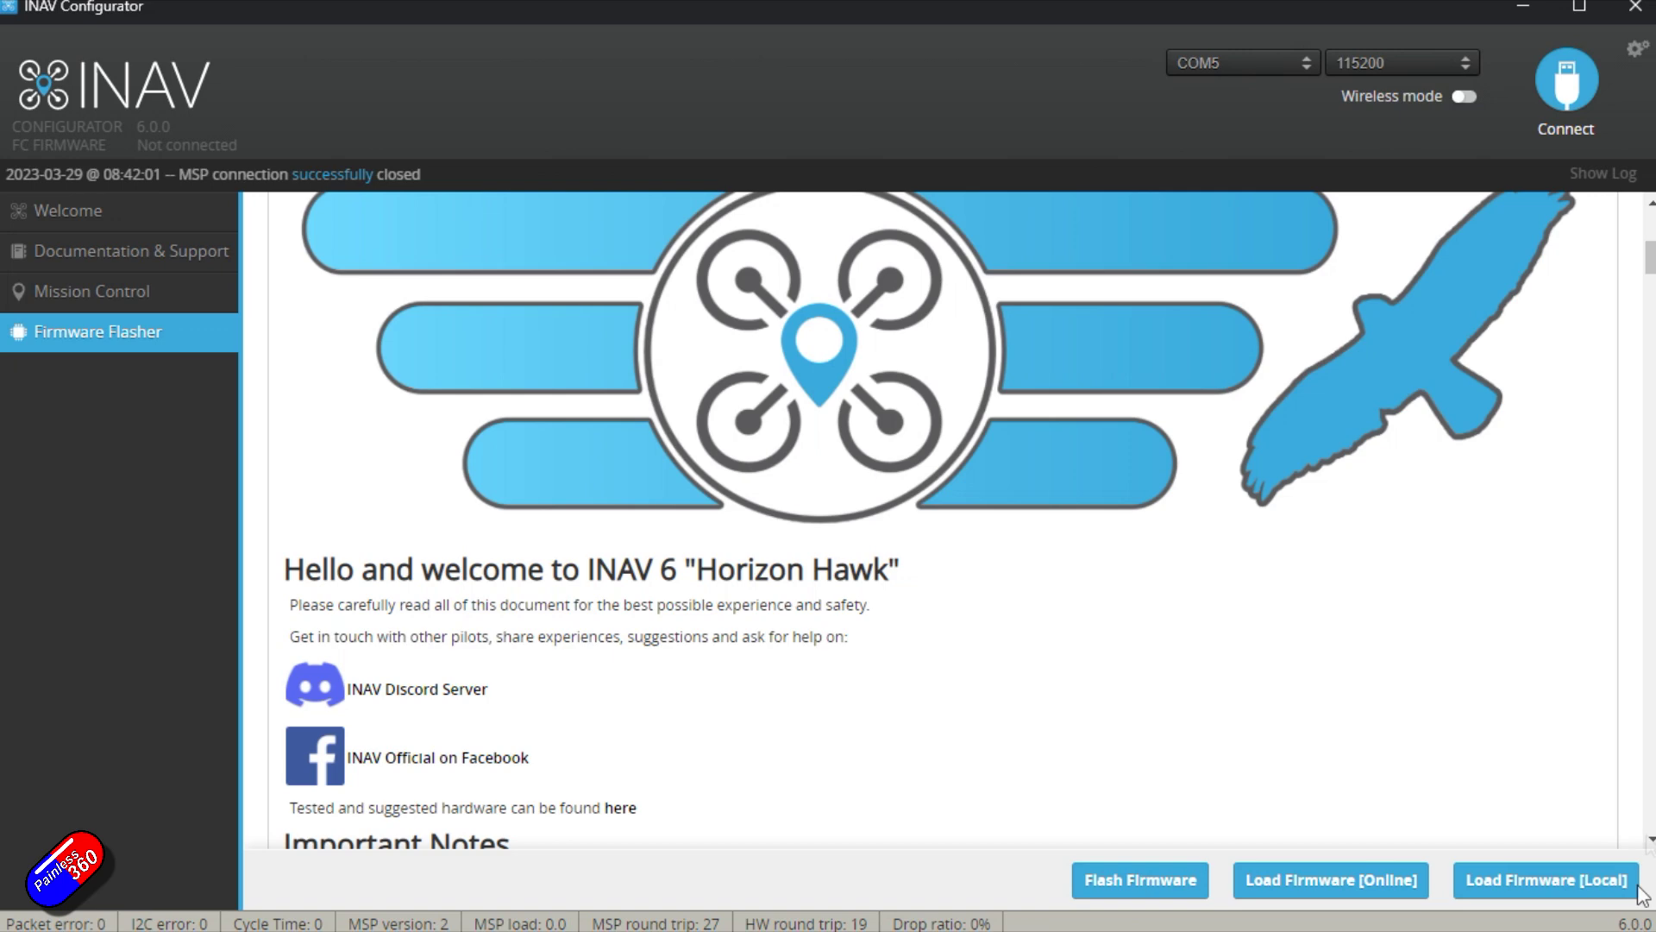
scroll(1648, 517, "down", 10)
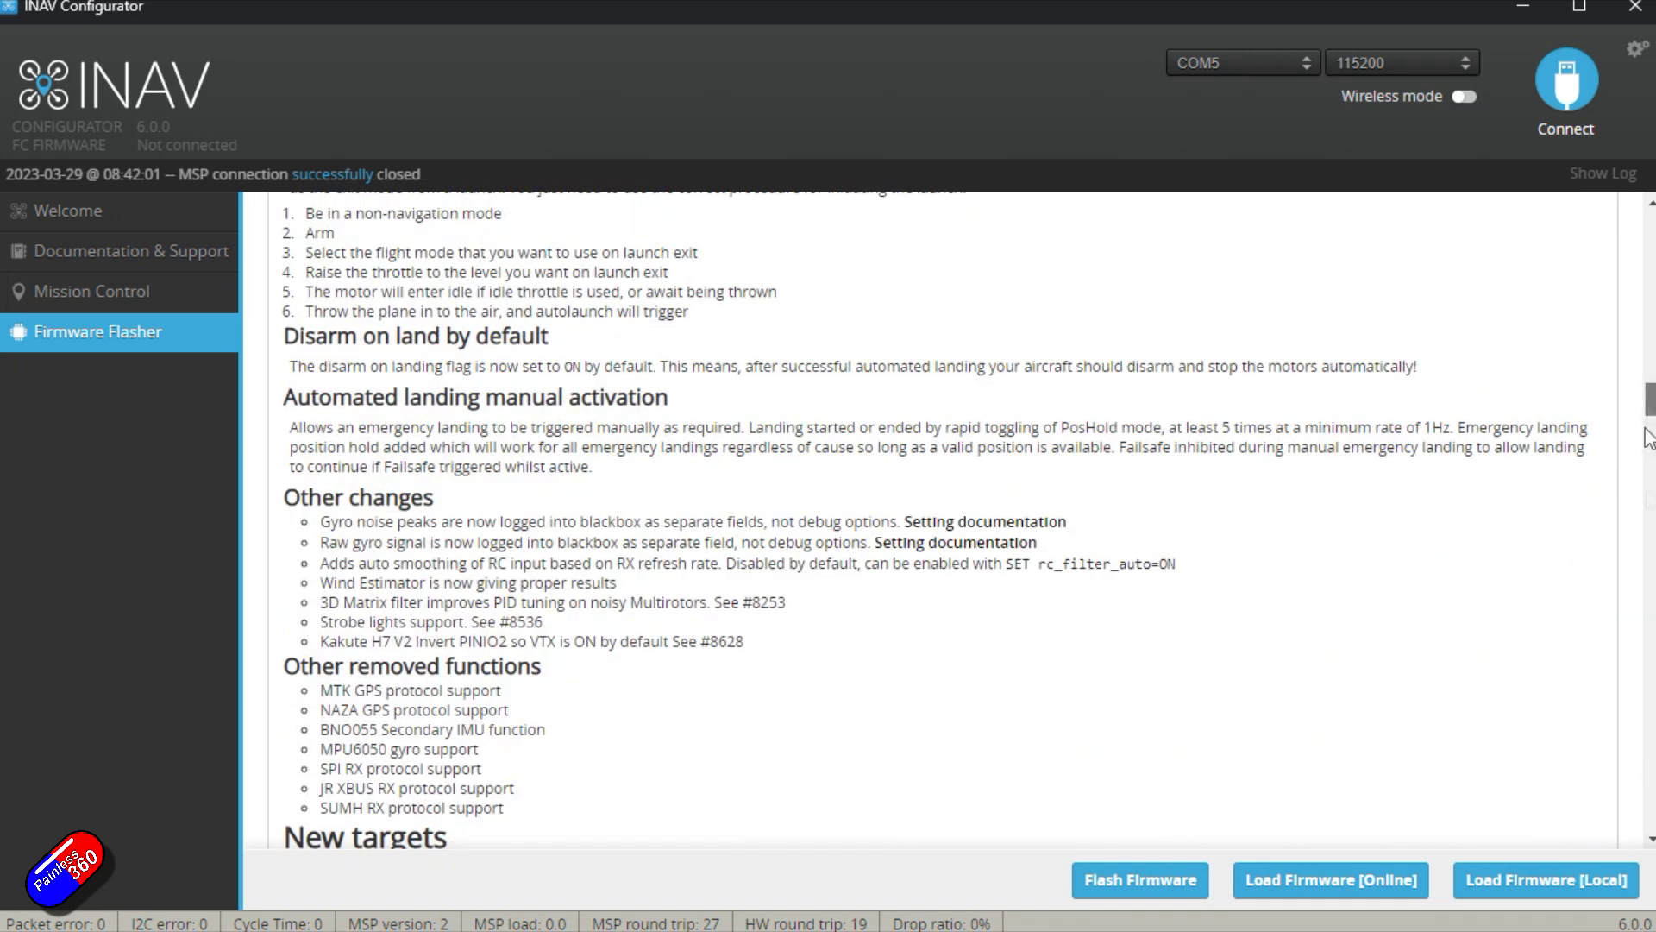
scroll(1648, 414, "down", 10)
left_click(1130, 888)
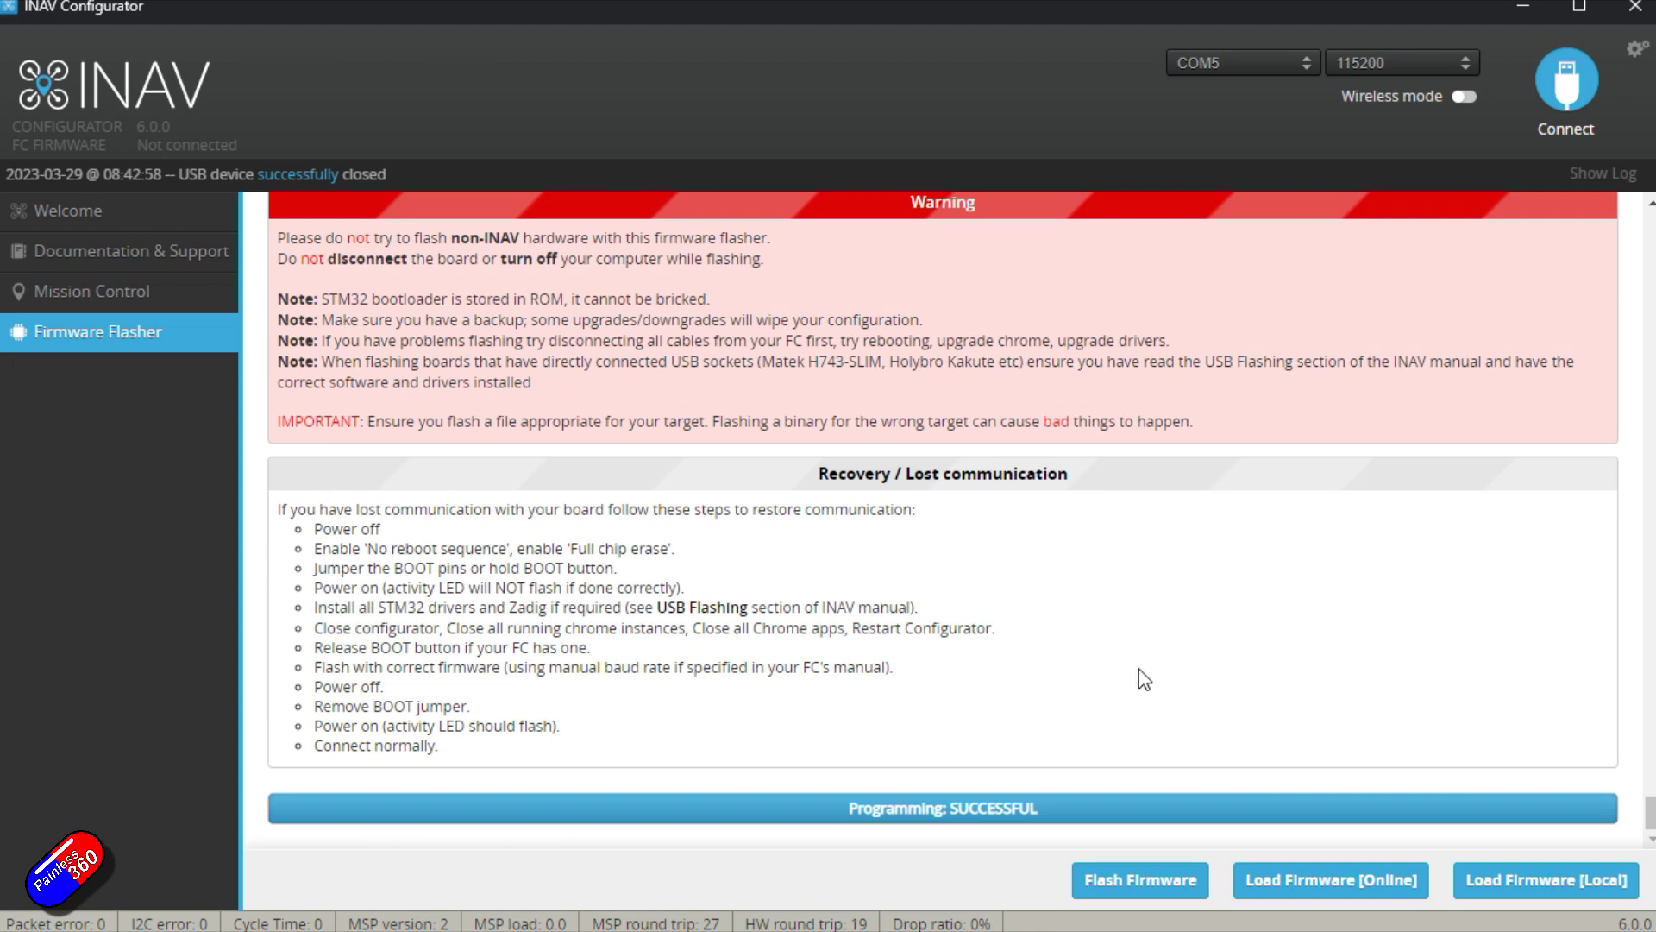
Step: Connect to the flashed board and apply the Airplane without a Tail default values
left_click(1576, 102)
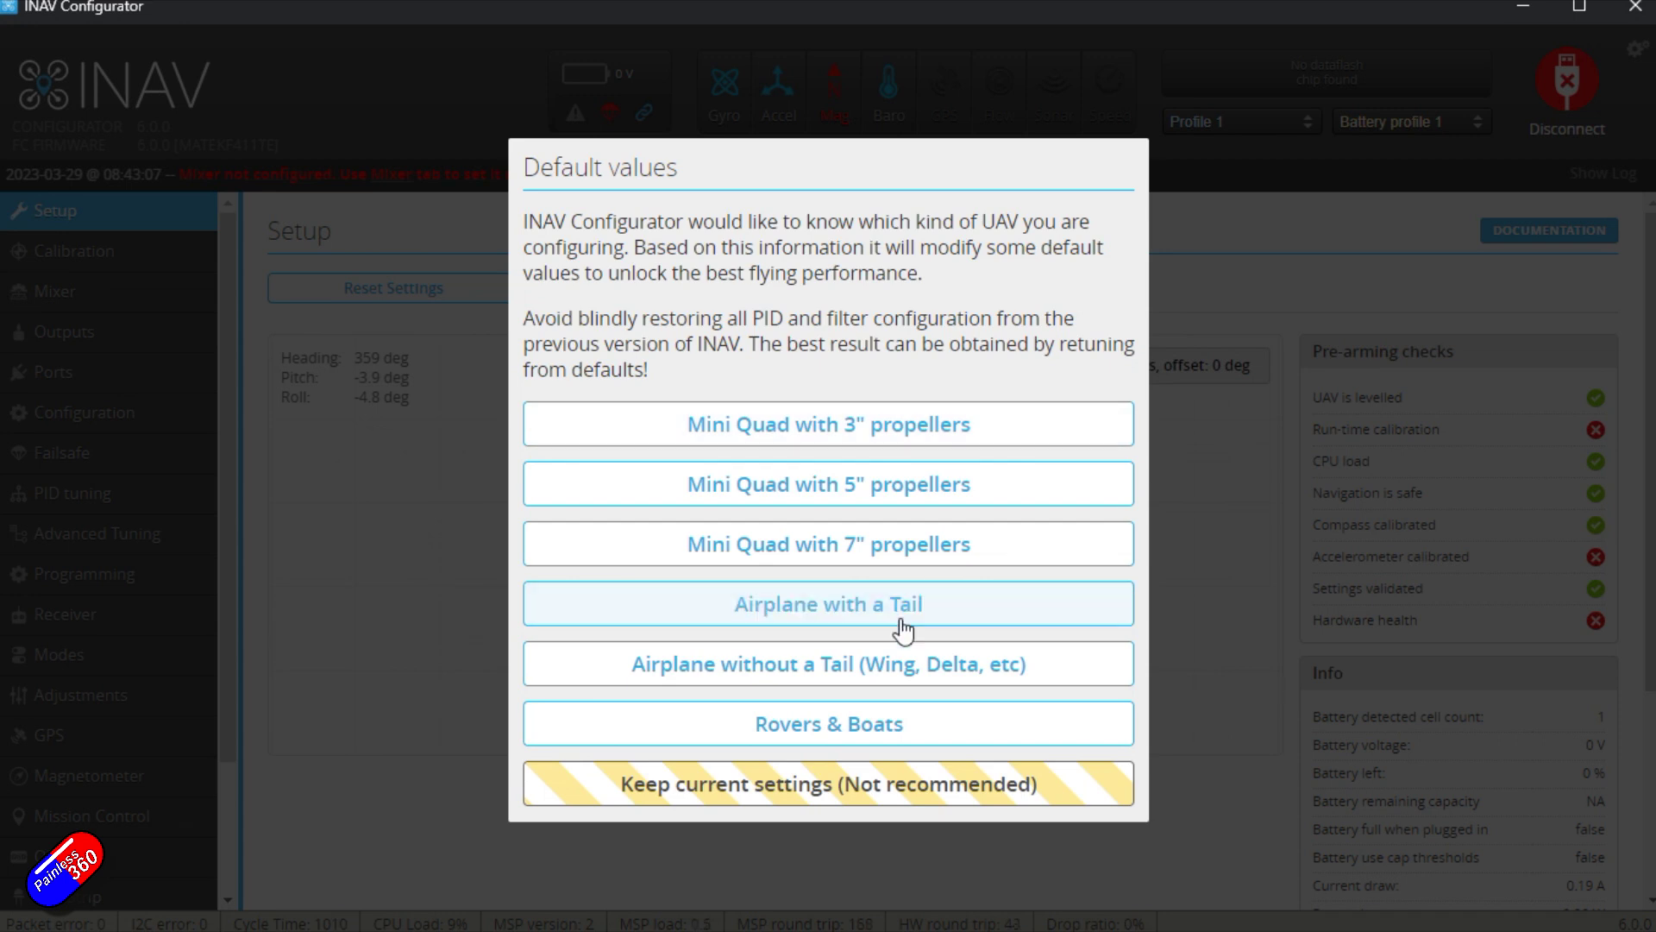
left_click(897, 688)
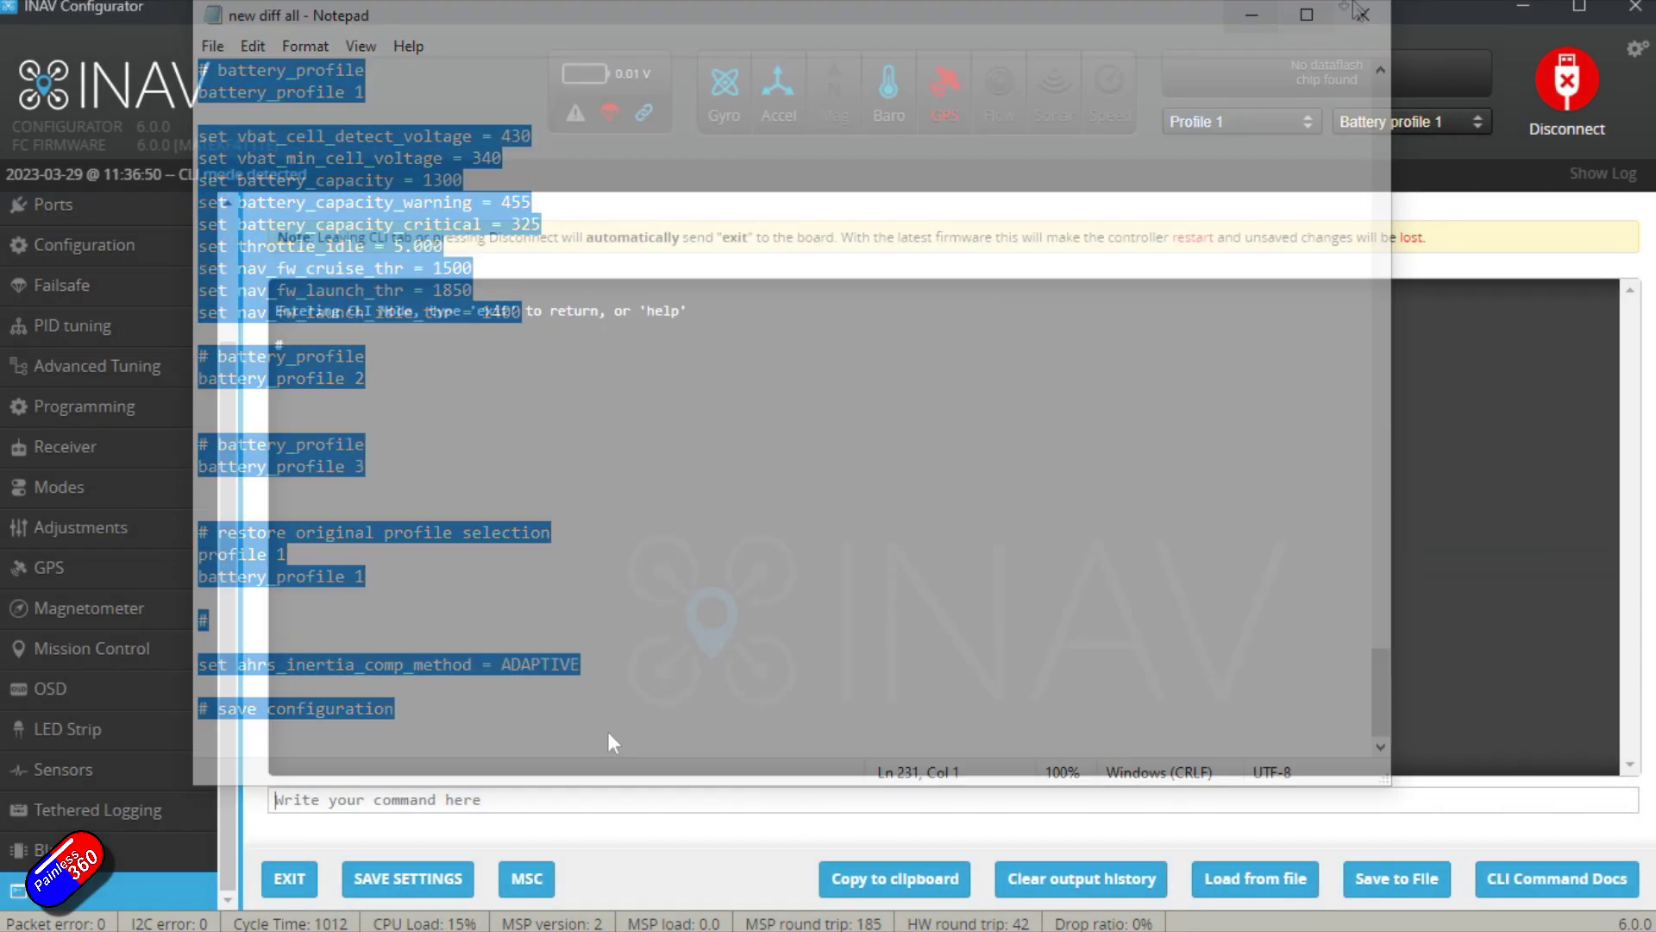
Step: Paste the converted diff into the 6.0.0 CLI and run it, ending with ahrs_inertia_comp_method ADAPTIVE
key("ctrl+v")
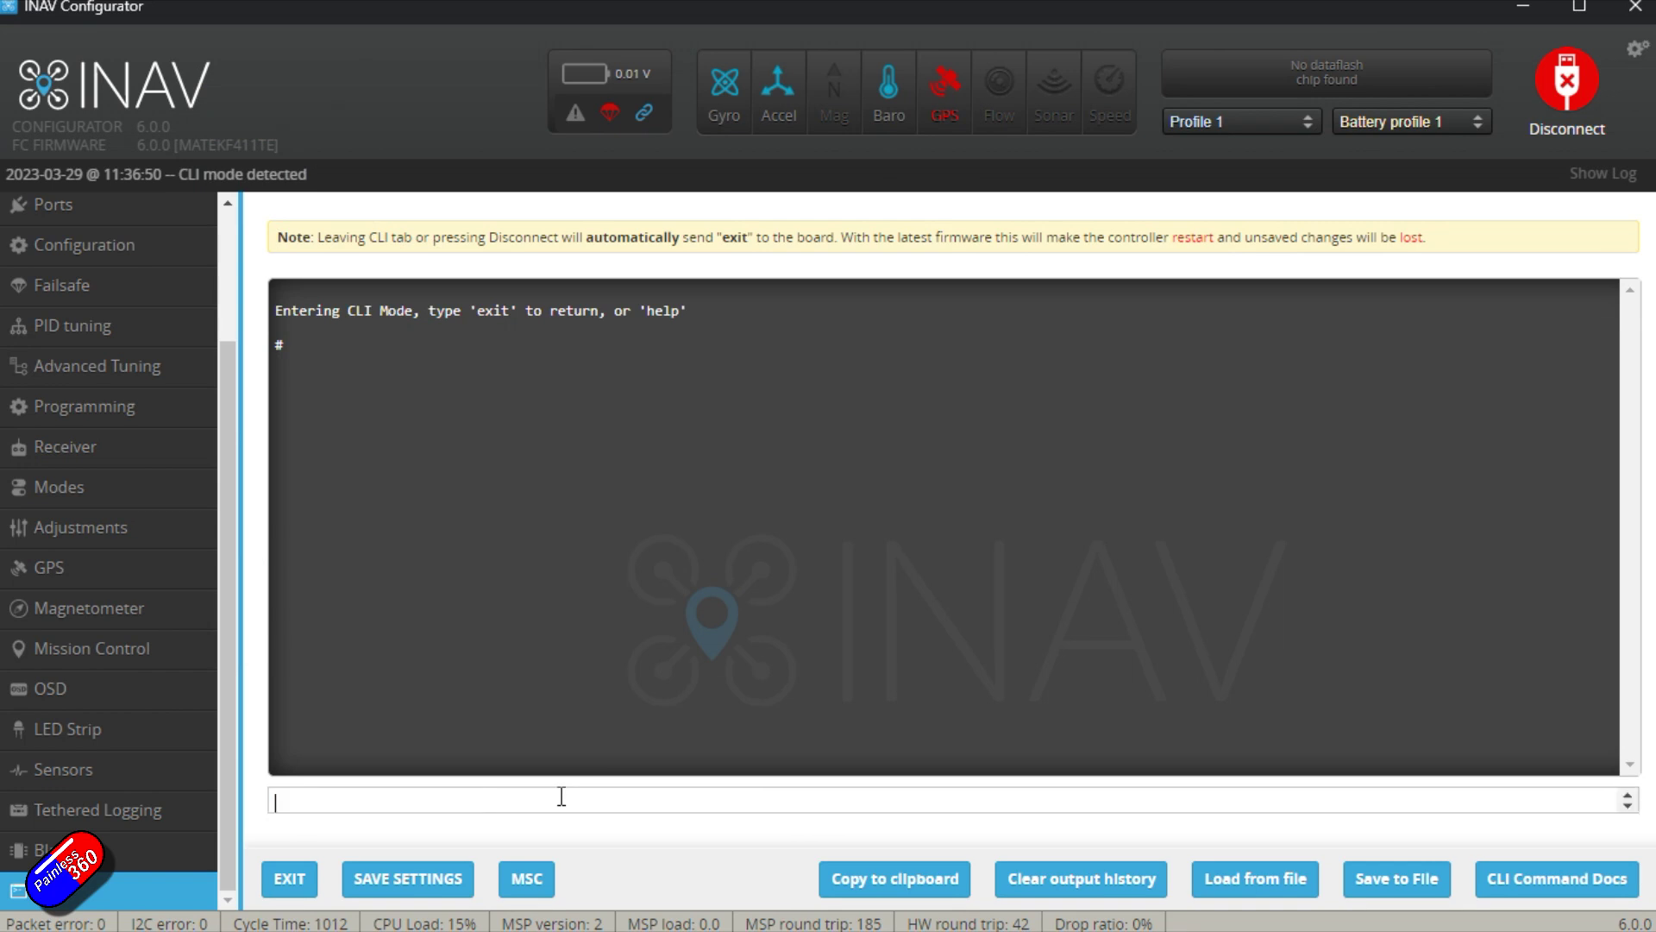
key("Return")
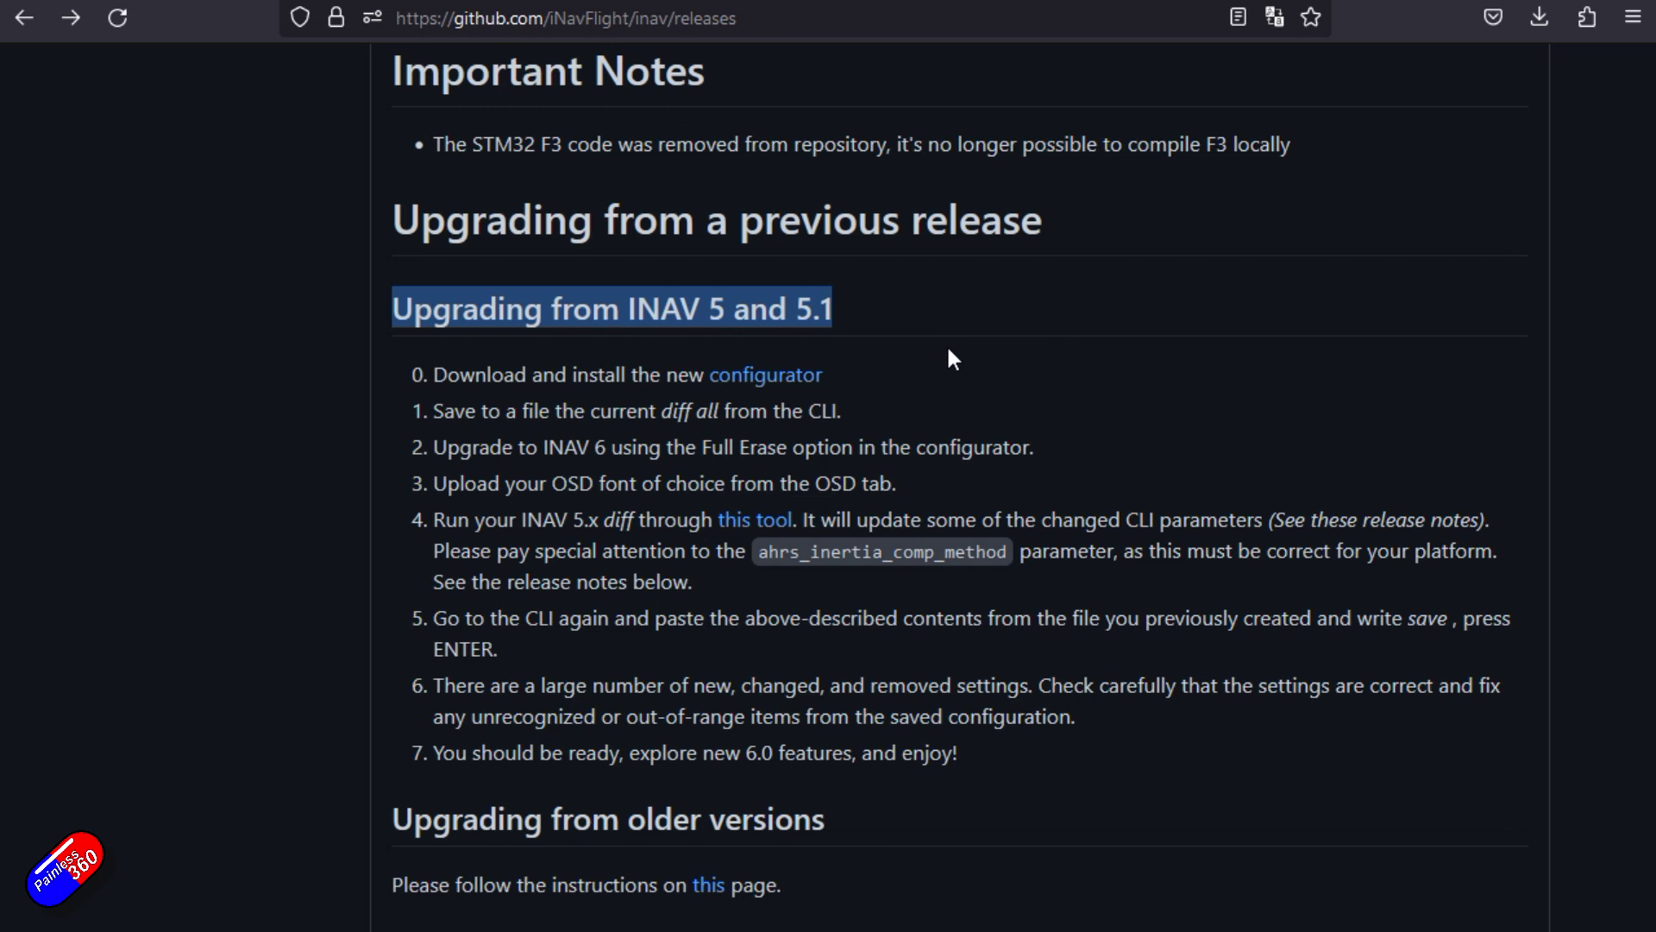
left_click(942, 362)
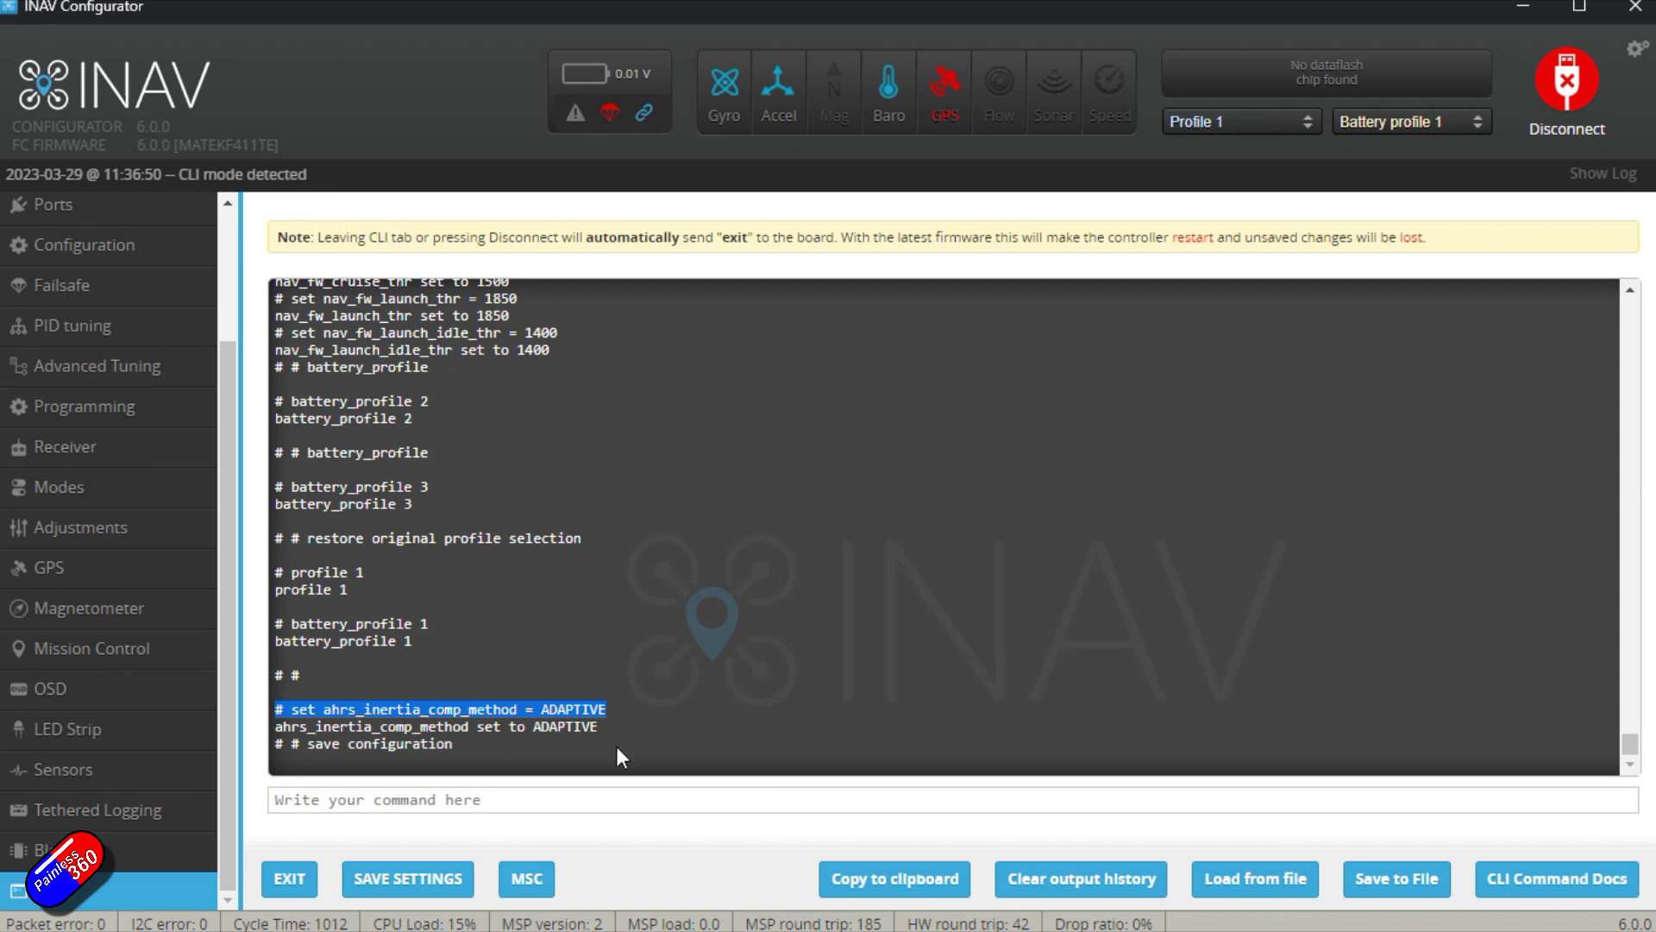
Step: Run 'save' in the CLI so the board stores settings and reboots into INAV 6.0.0
left_click(618, 747)
mouse_move(1629, 742)
left_mouse_down()
mouse_move(1628, 345)
mouse_move(1629, 764)
left_mouse_up()
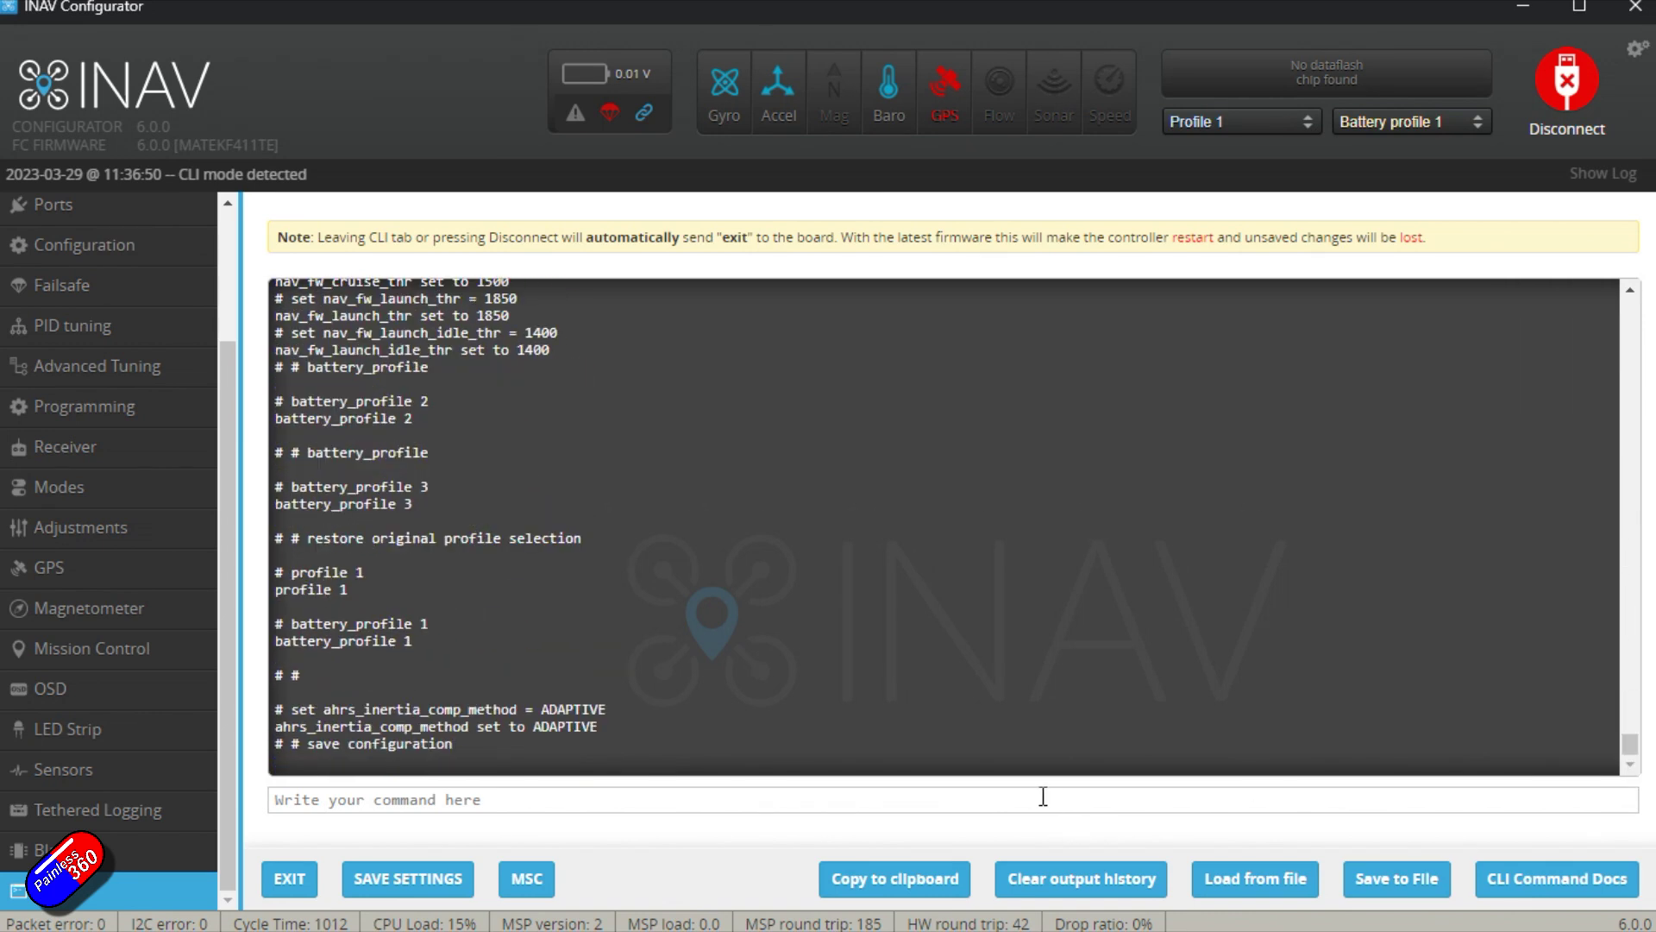
type("save")
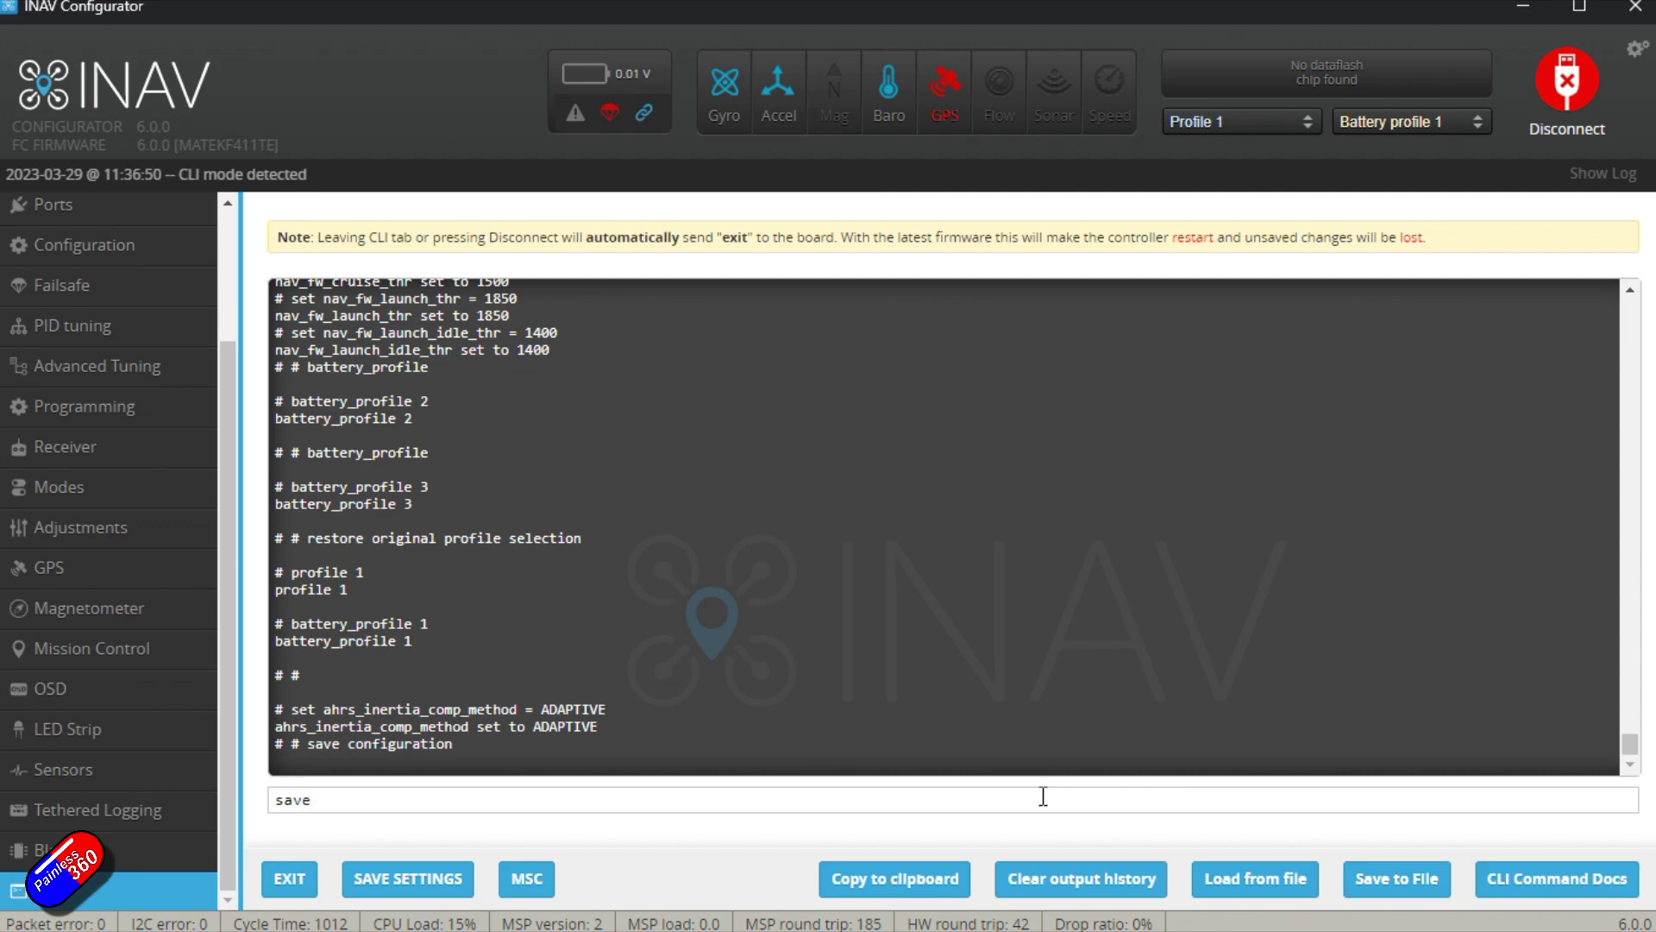
key("Return")
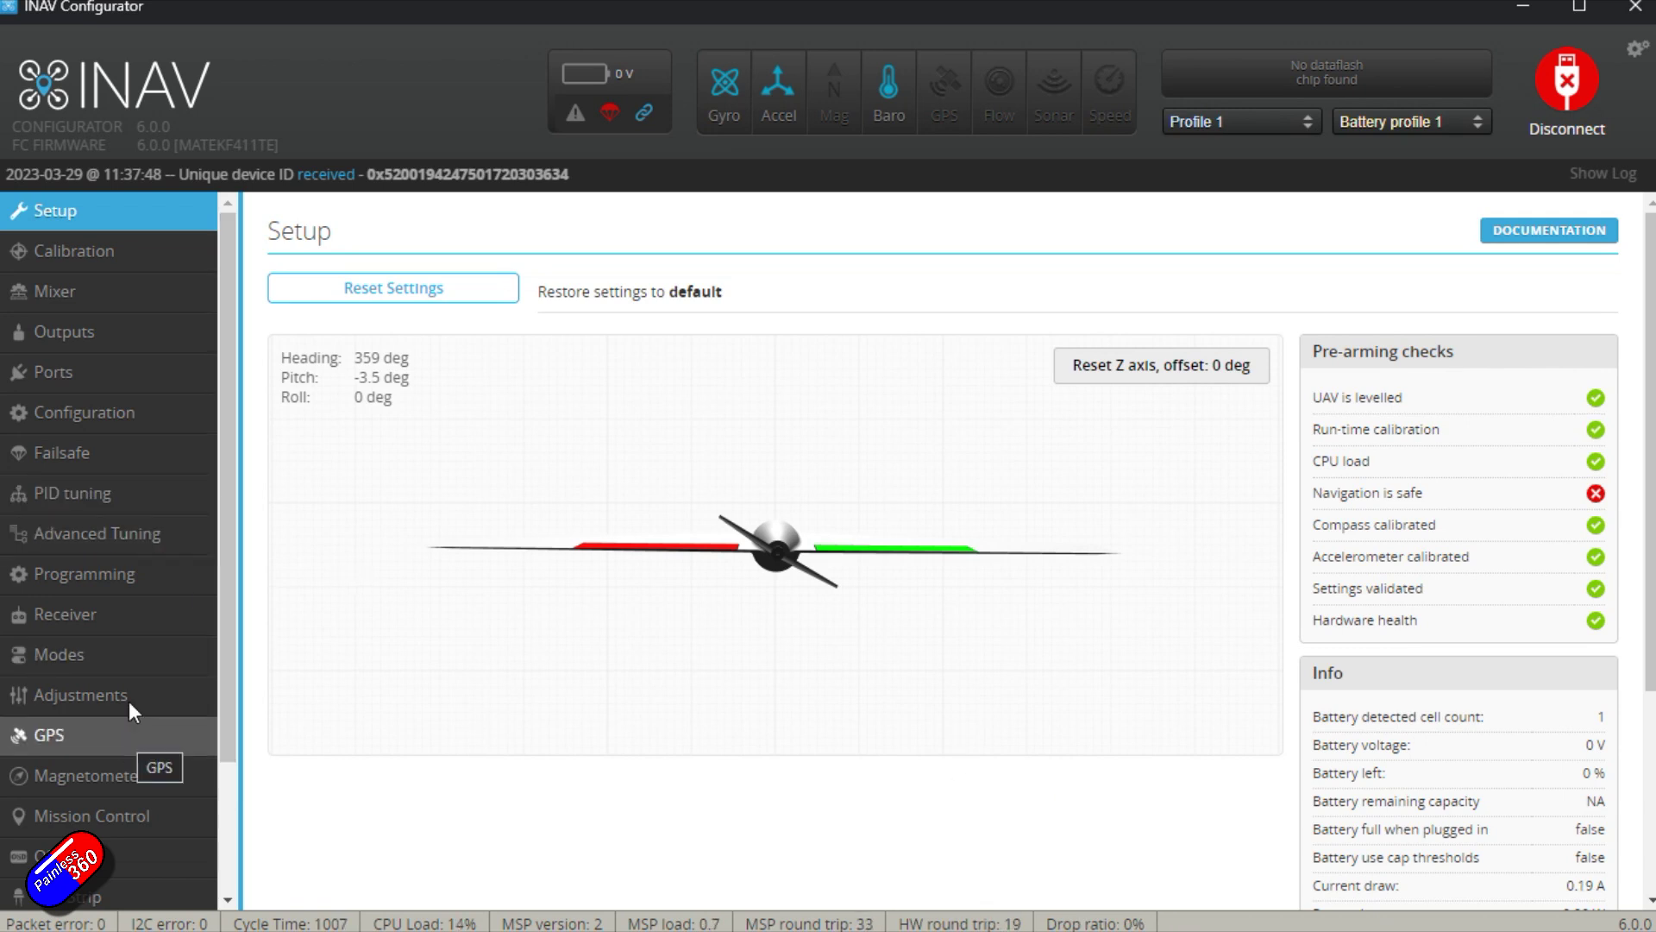
Step: Check the Ports, Failsafe procedure, Receiver and Modes pages, then load the OSD page
left_click(141, 378)
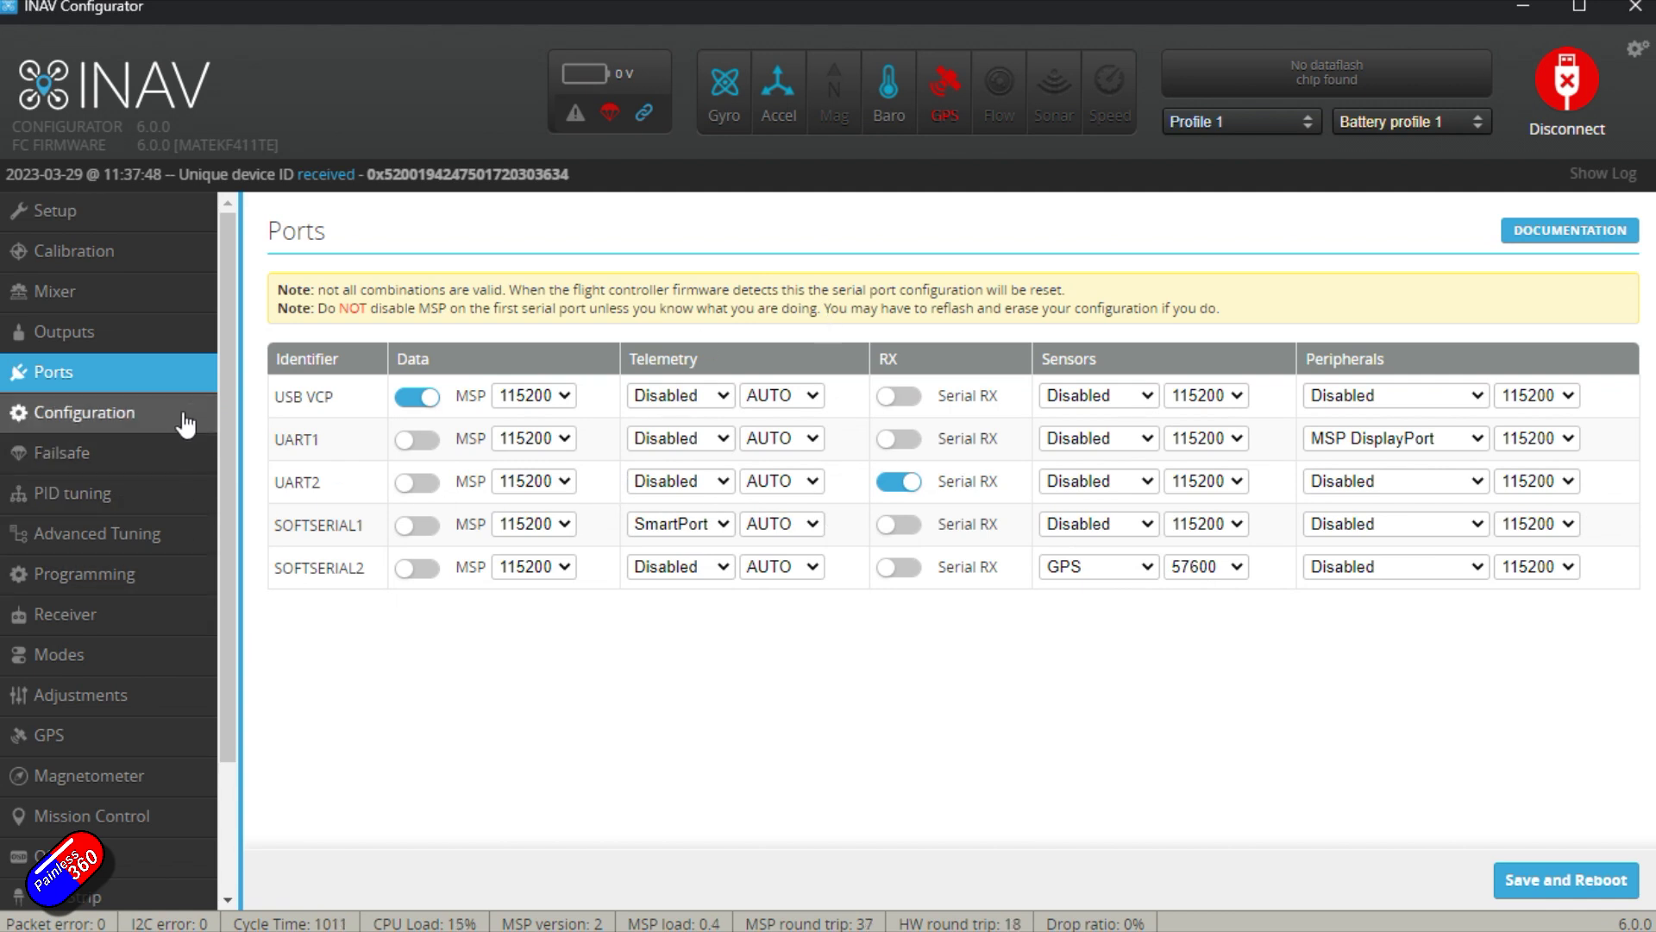
left_click(138, 473)
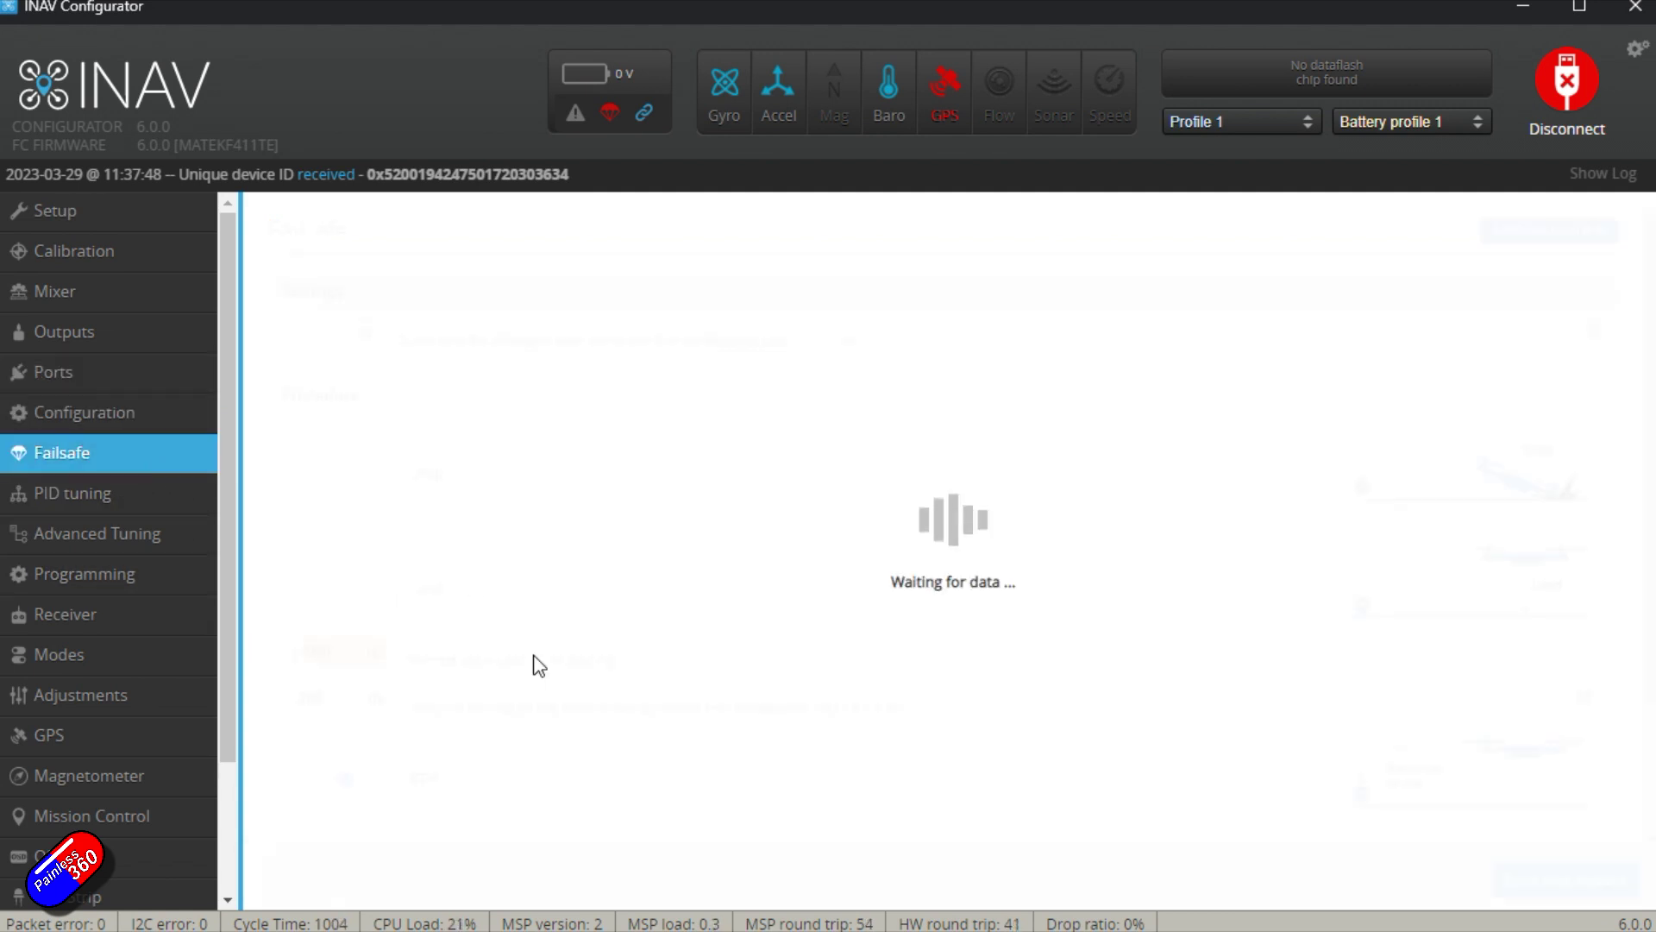
scroll(539, 666, "down", 2)
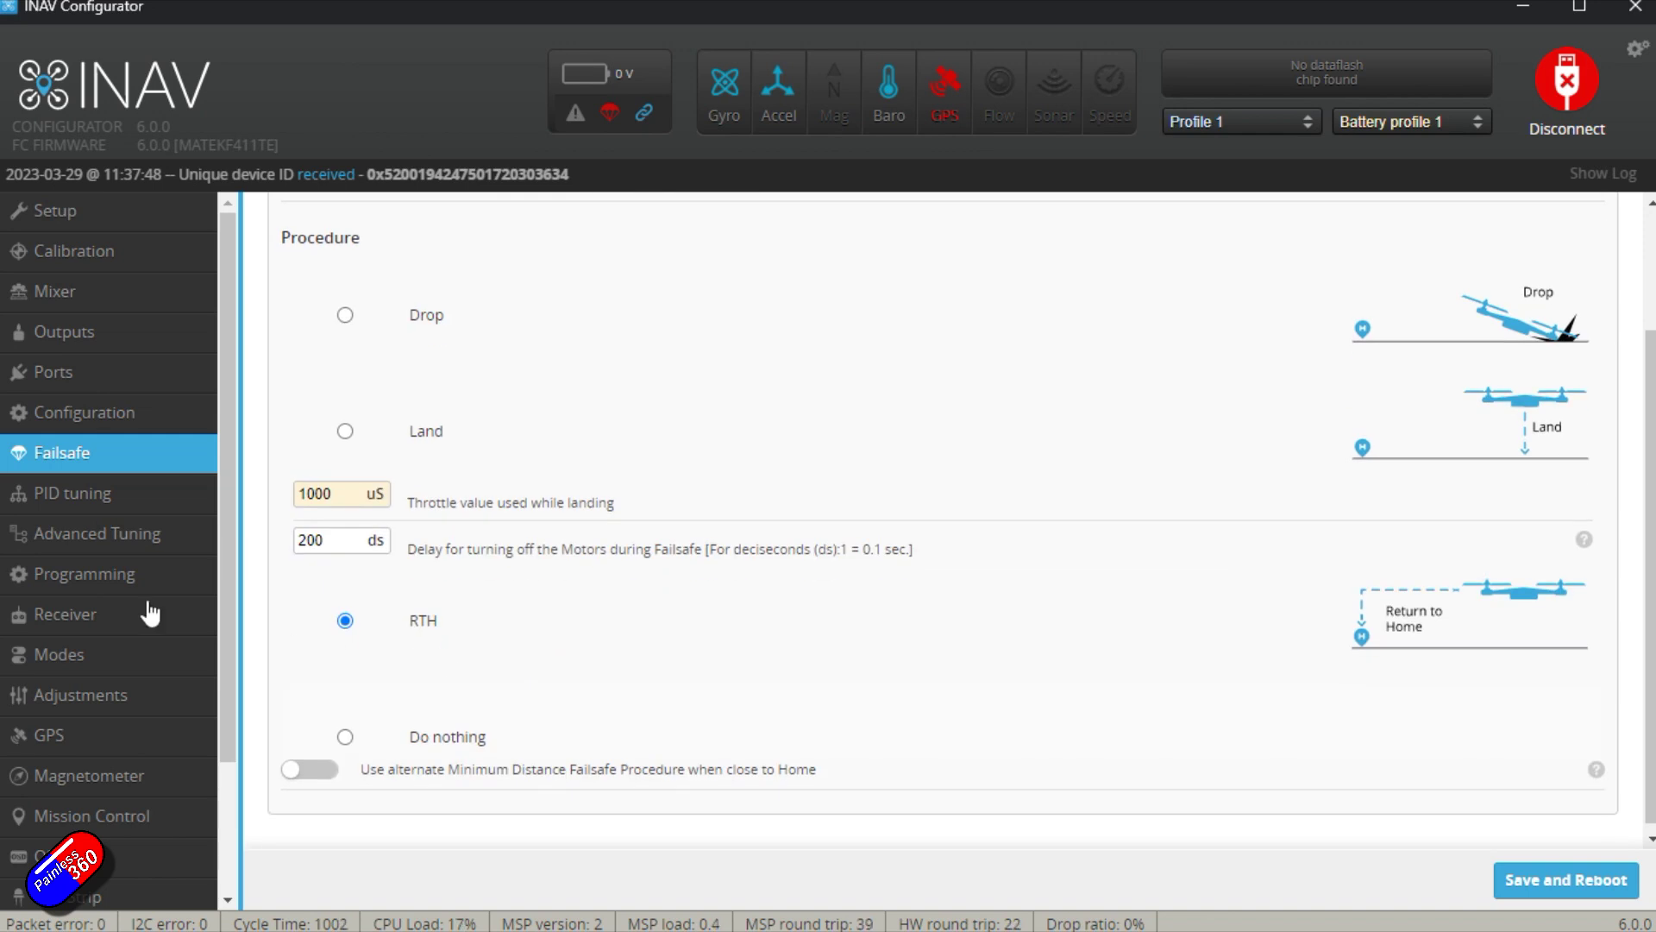
left_click(34, 615)
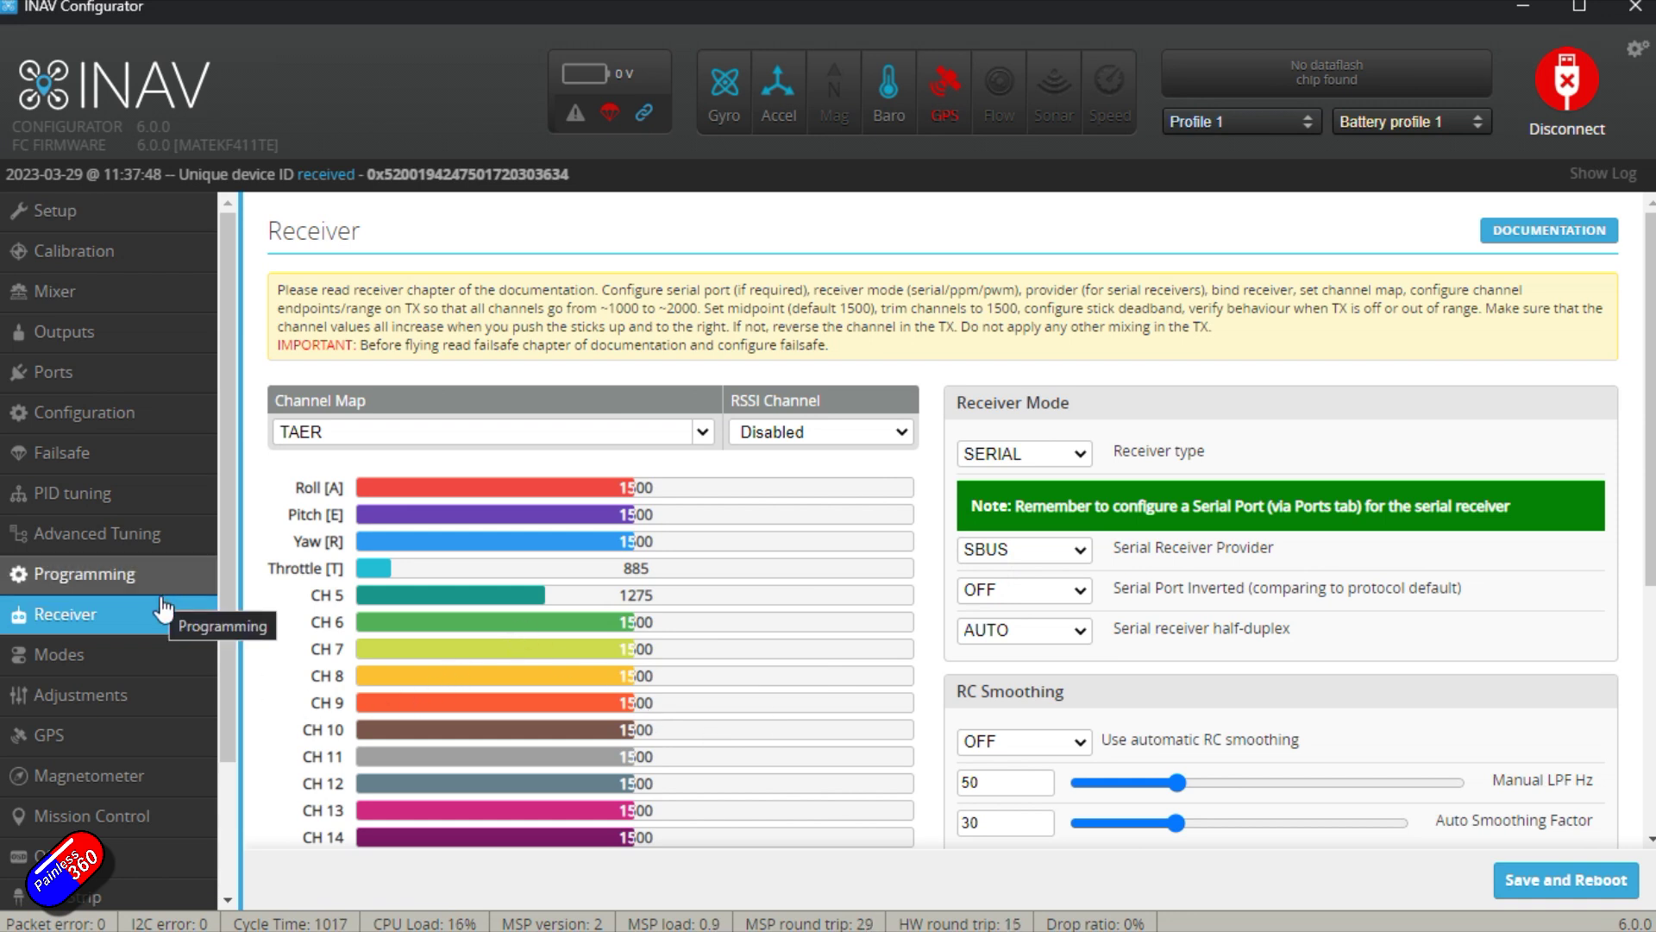
left_click(171, 667)
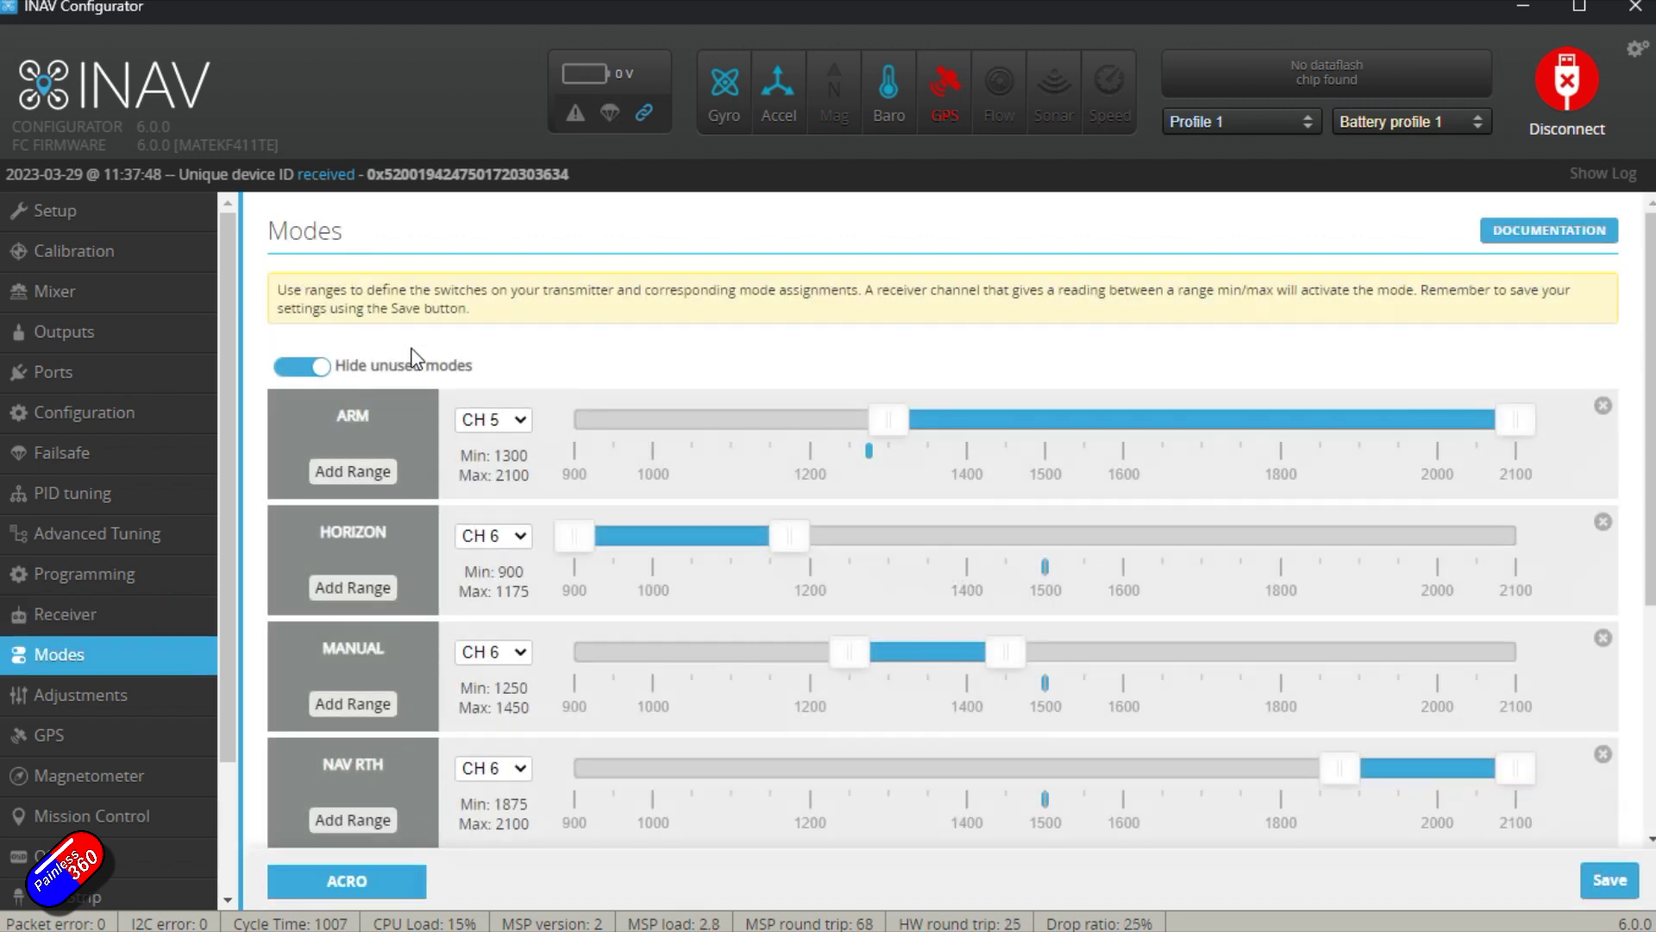
scroll(752, 541, "down", 4)
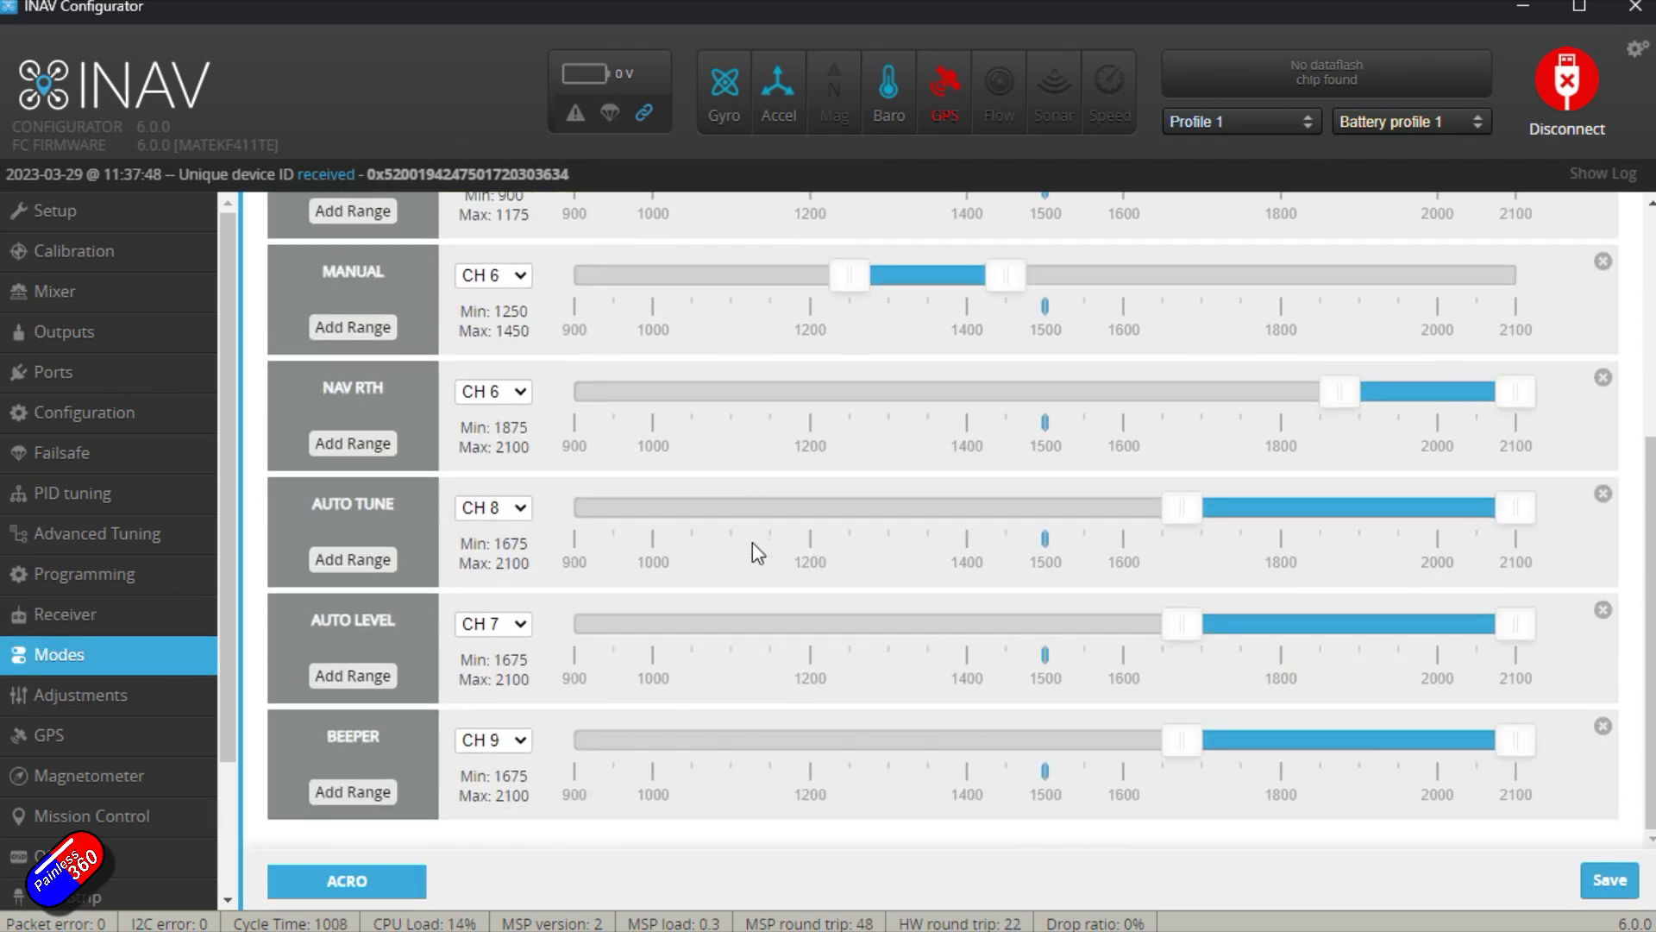
scroll(752, 541, "up", 5)
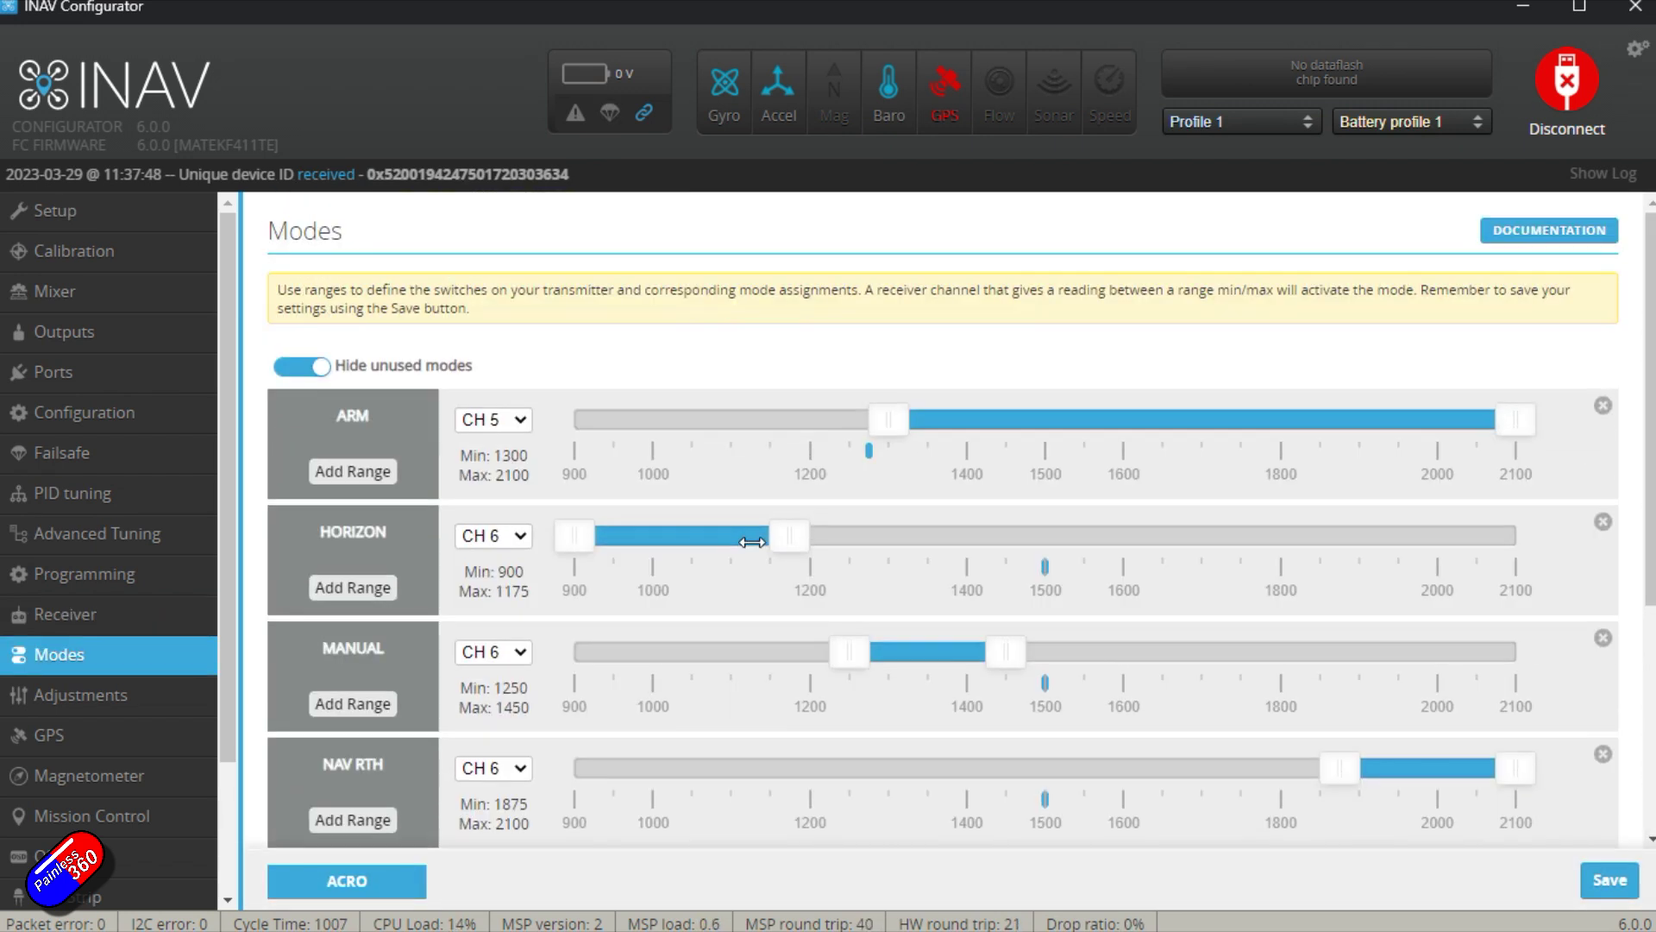
left_click(126, 854)
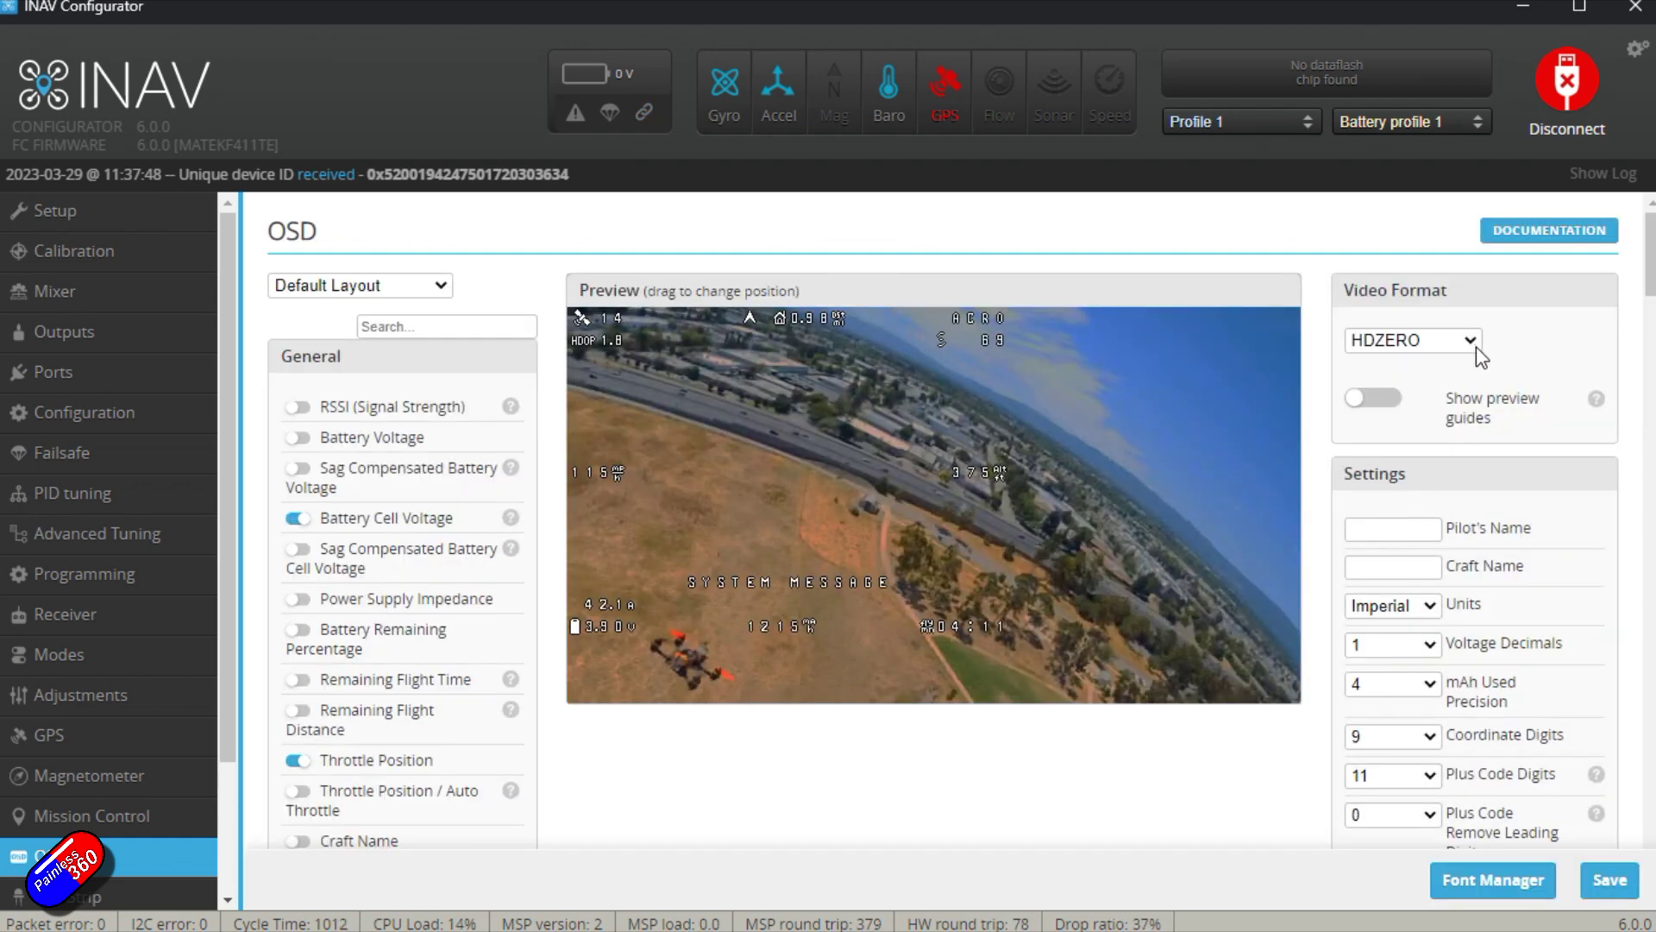
Step: Set the OSD video format to AVATAR and move the 1215 mAh and 42.1A elements lower
left_click(1476, 345)
left_click(1471, 428)
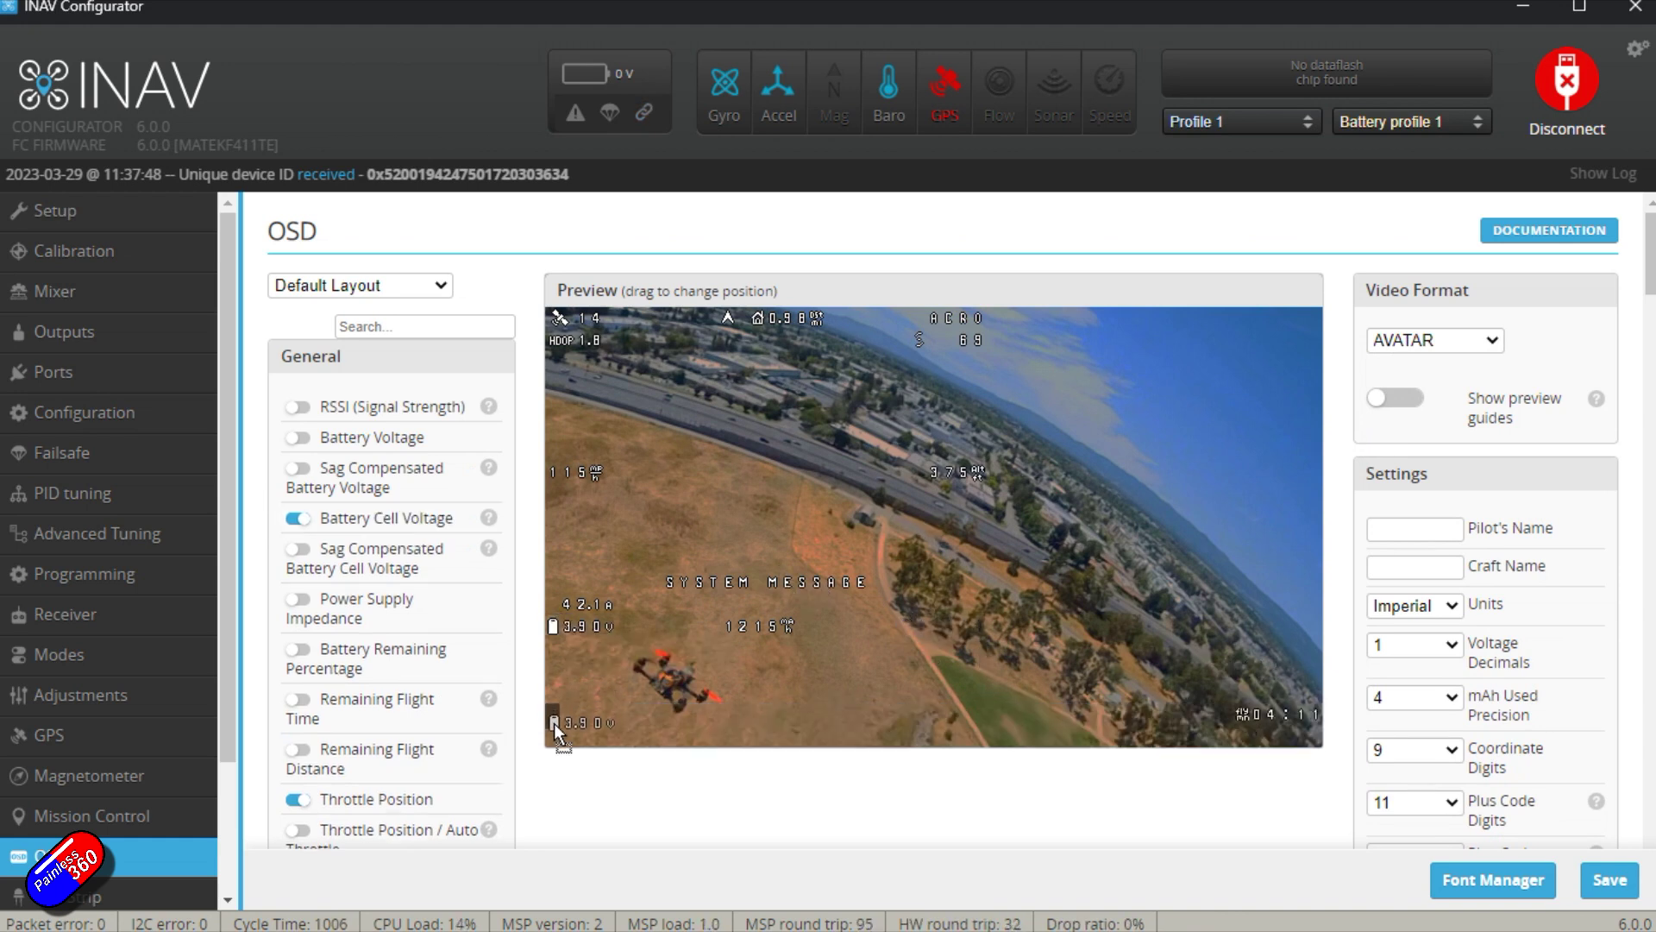
left_click_drag(729, 623, 906, 720)
left_click_drag(557, 603, 564, 696)
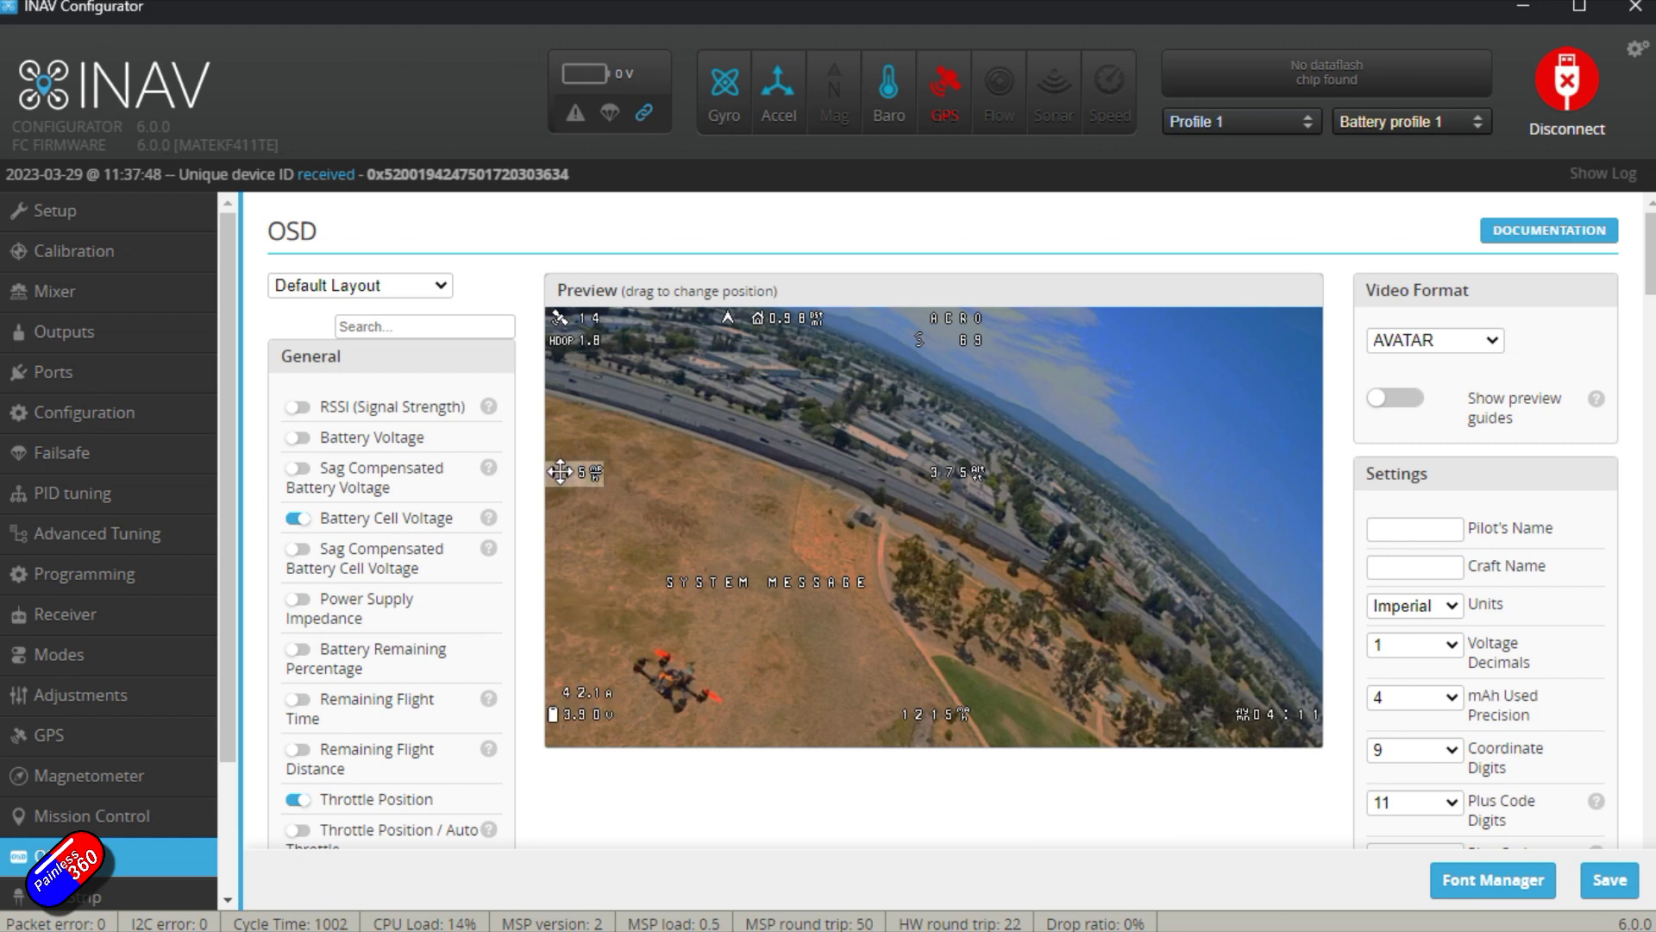
Step: Reposition speed down the left edge, altitude right, system message centre, and ACRO upper right
left_click_drag(555, 494, 558, 516)
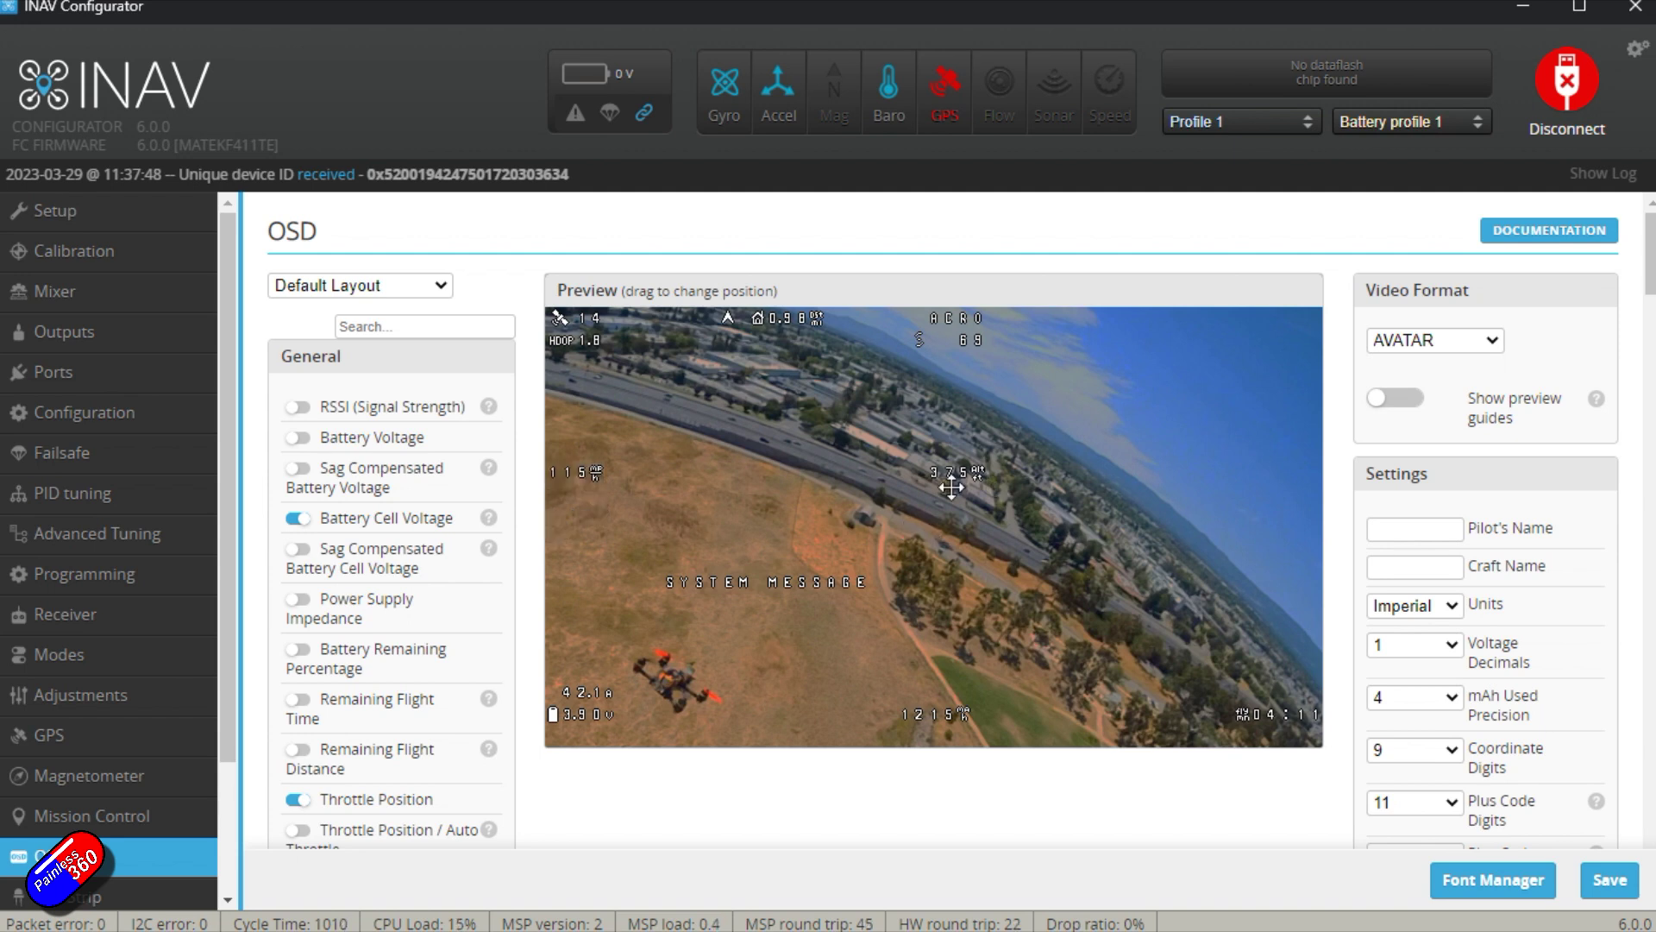
left_click_drag(950, 488, 1240, 520)
left_click_drag(675, 590, 719, 613)
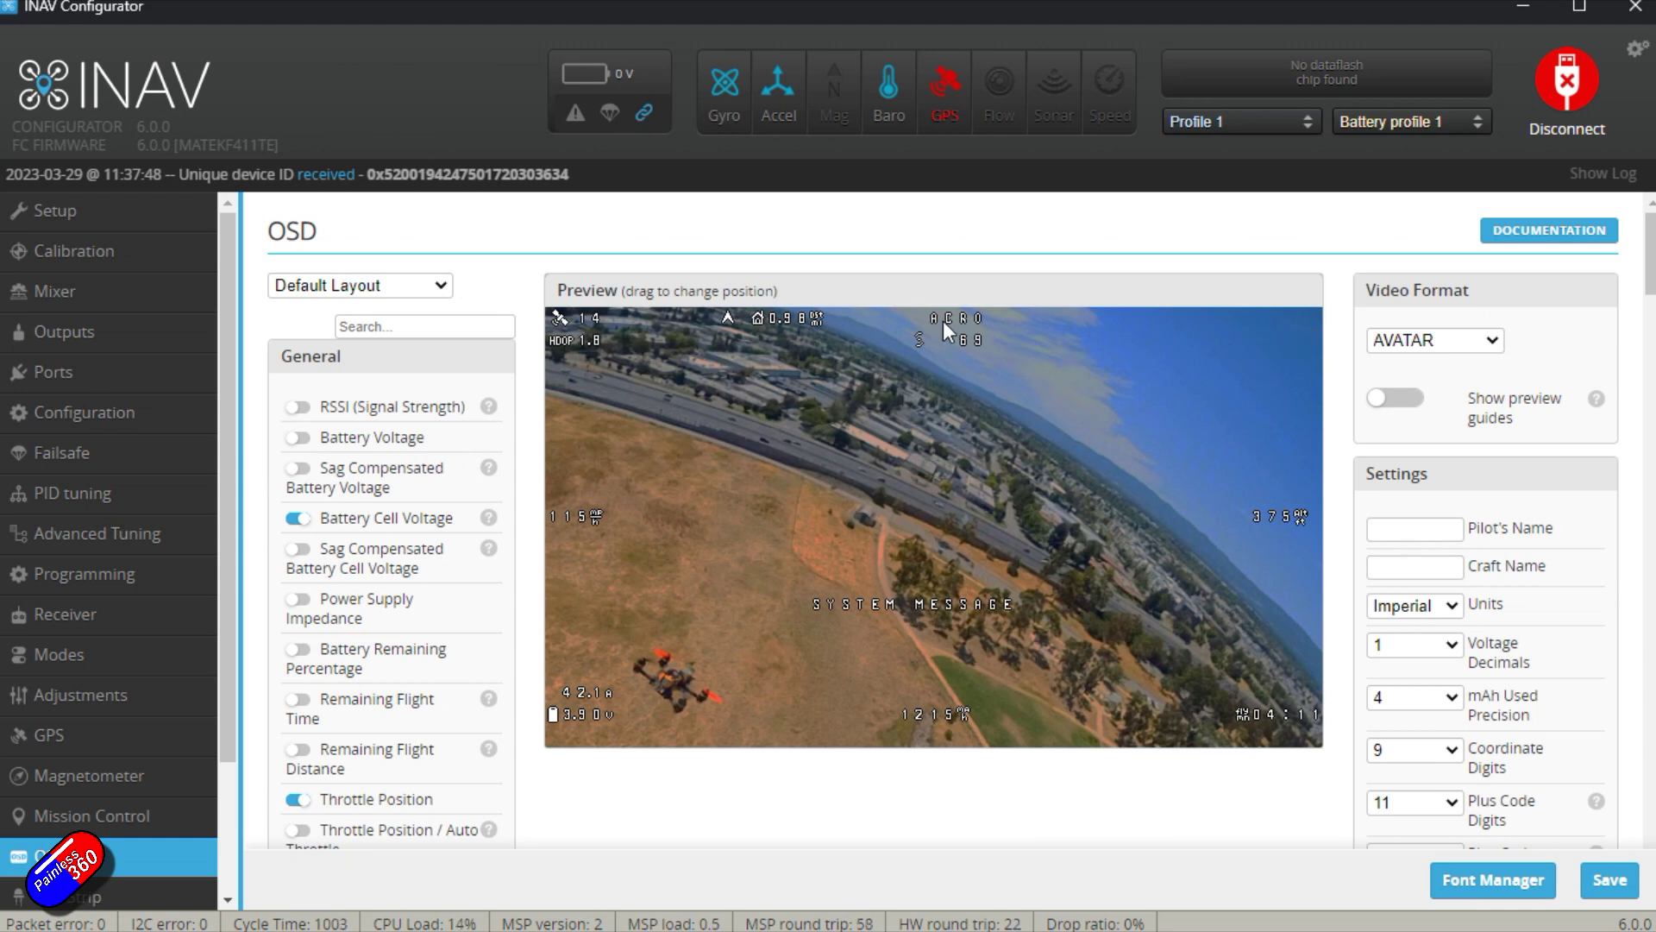
left_click_drag(944, 321, 1261, 317)
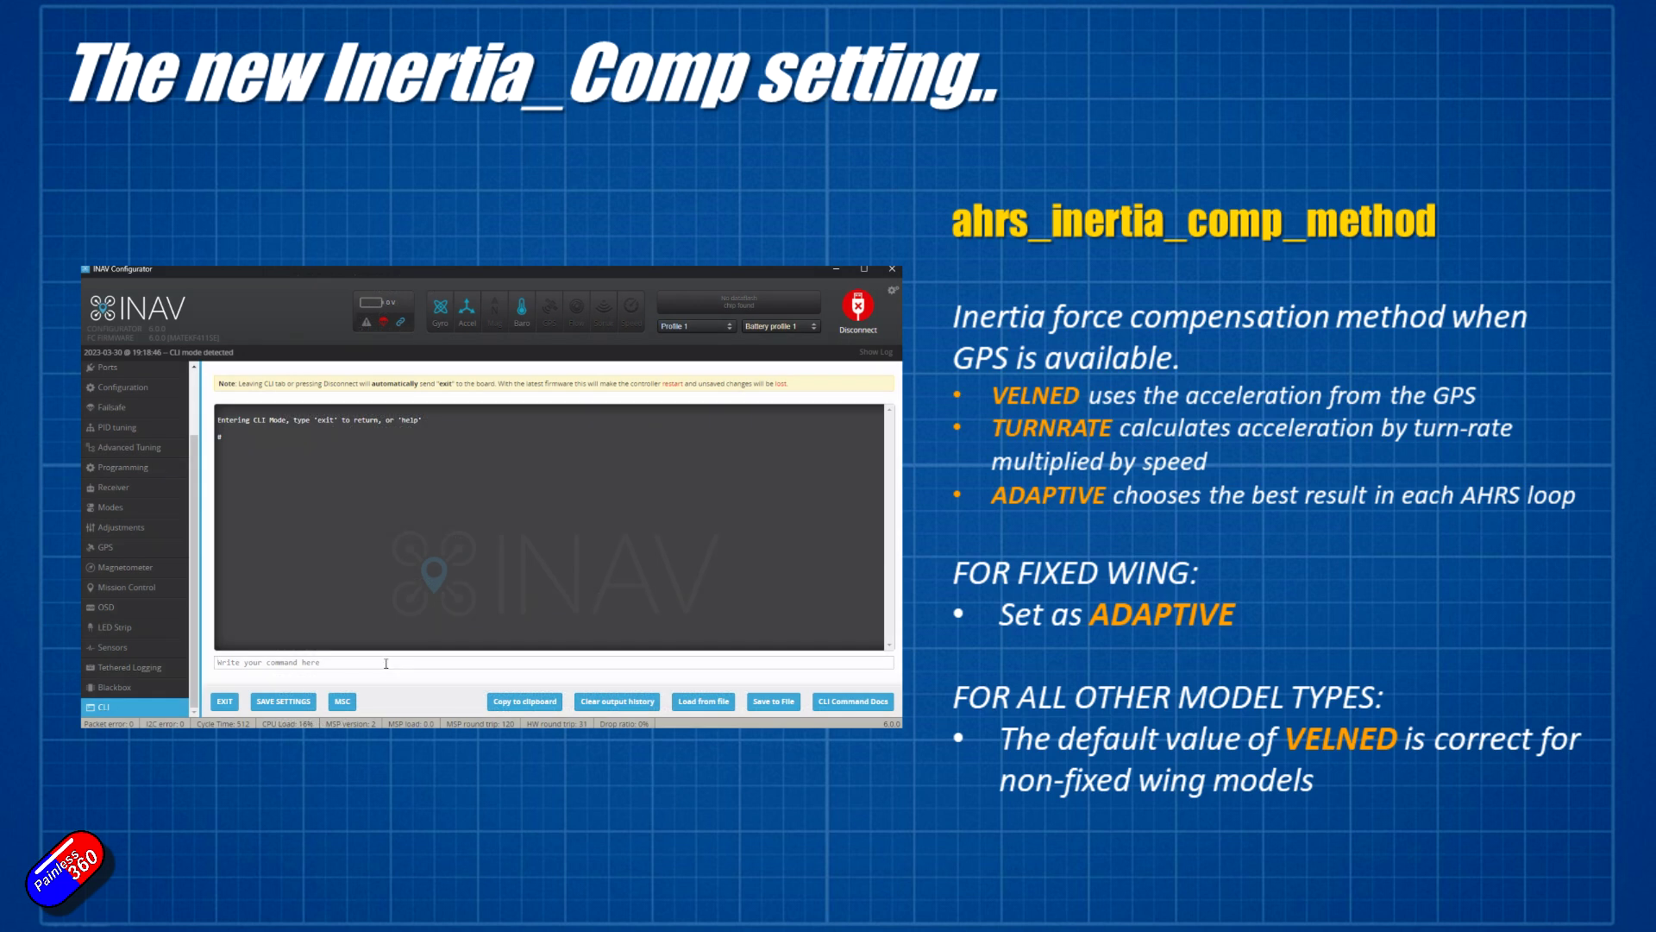
Step: Run 'get ahrs' in the CLI and select the printed settings
type("get ahrs")
key("Return")
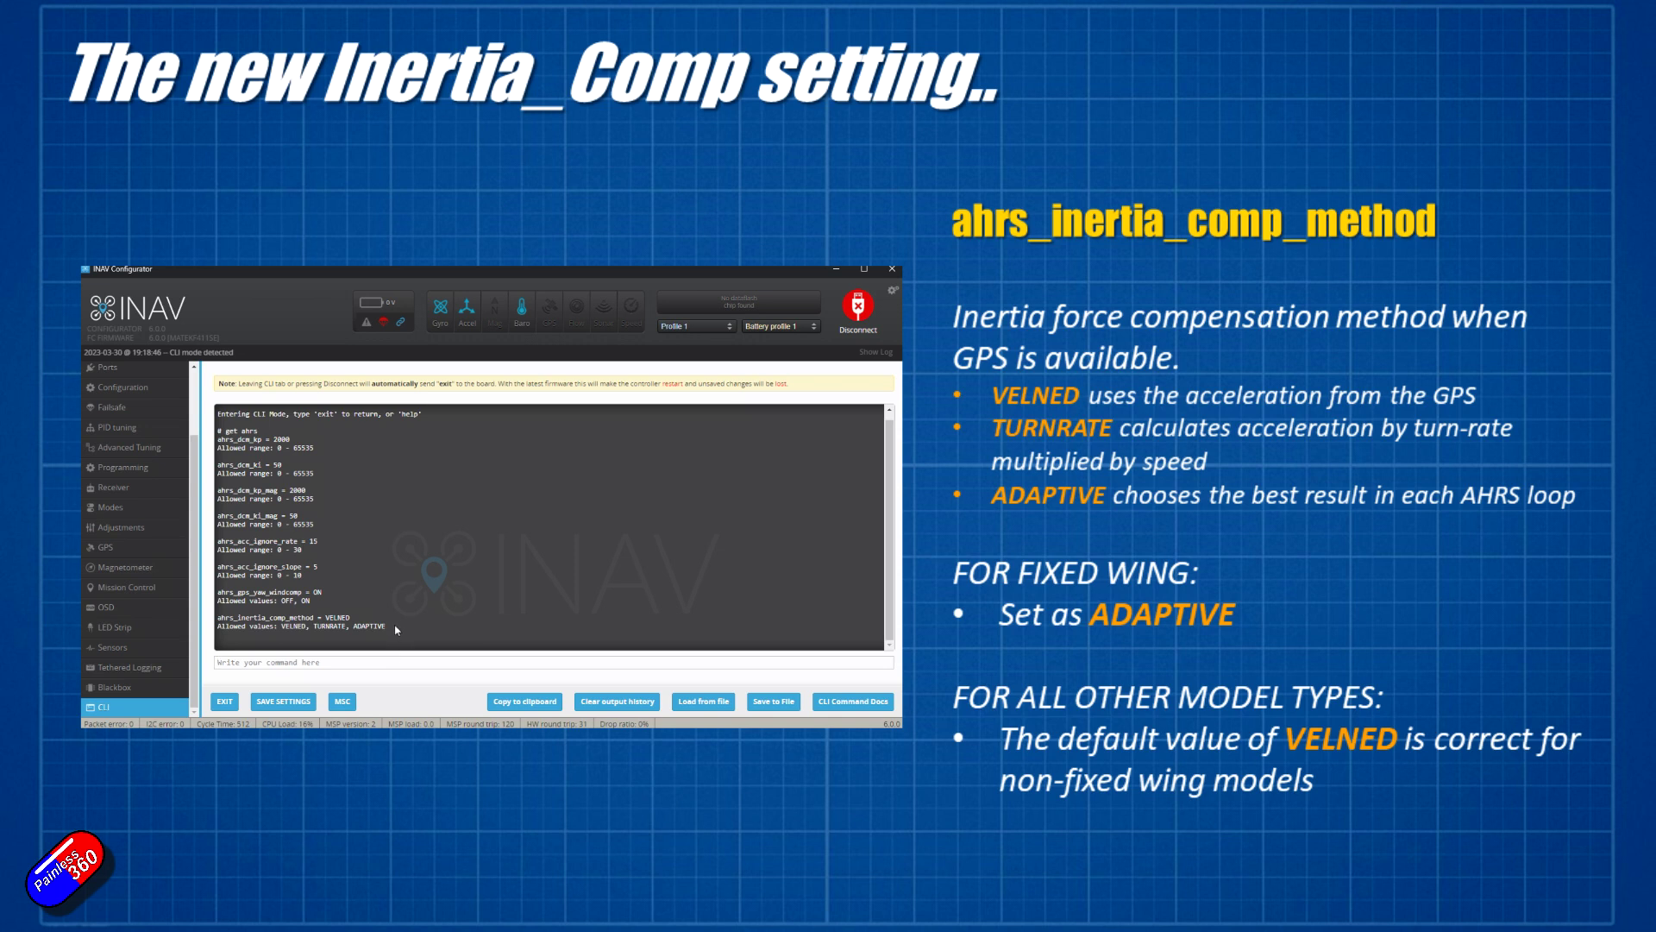
left_click_drag(396, 629, 223, 629)
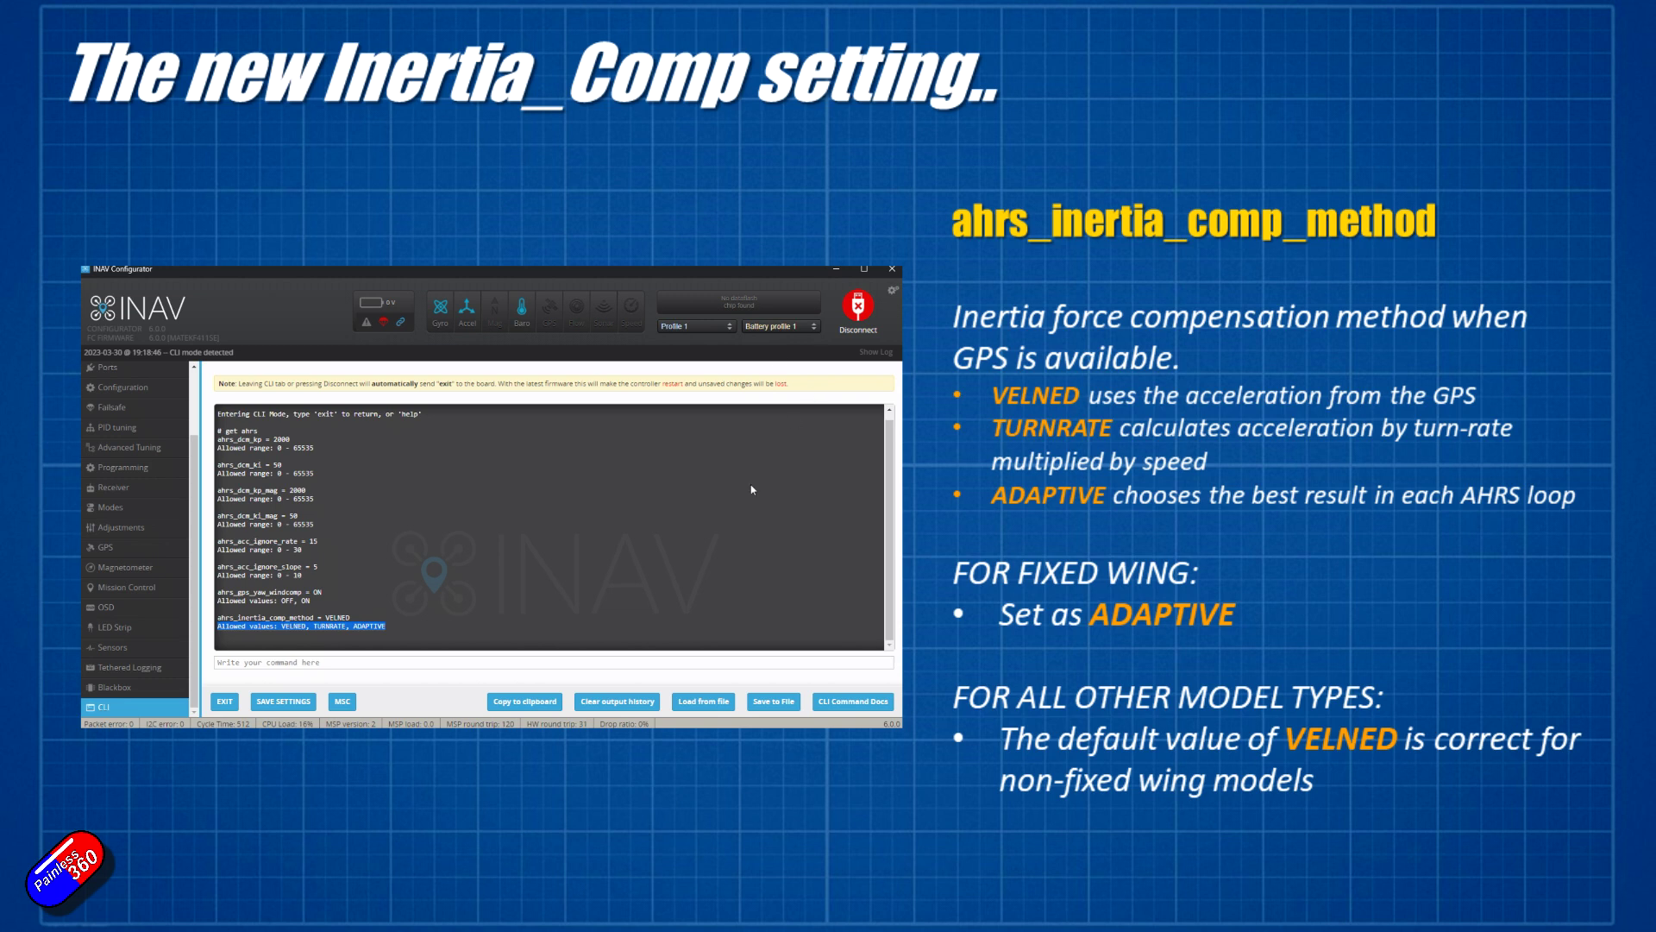
Step: Back in INAV Configurator, rerun 'get ahrs' and select the inertia comp method output
key("super+Tab")
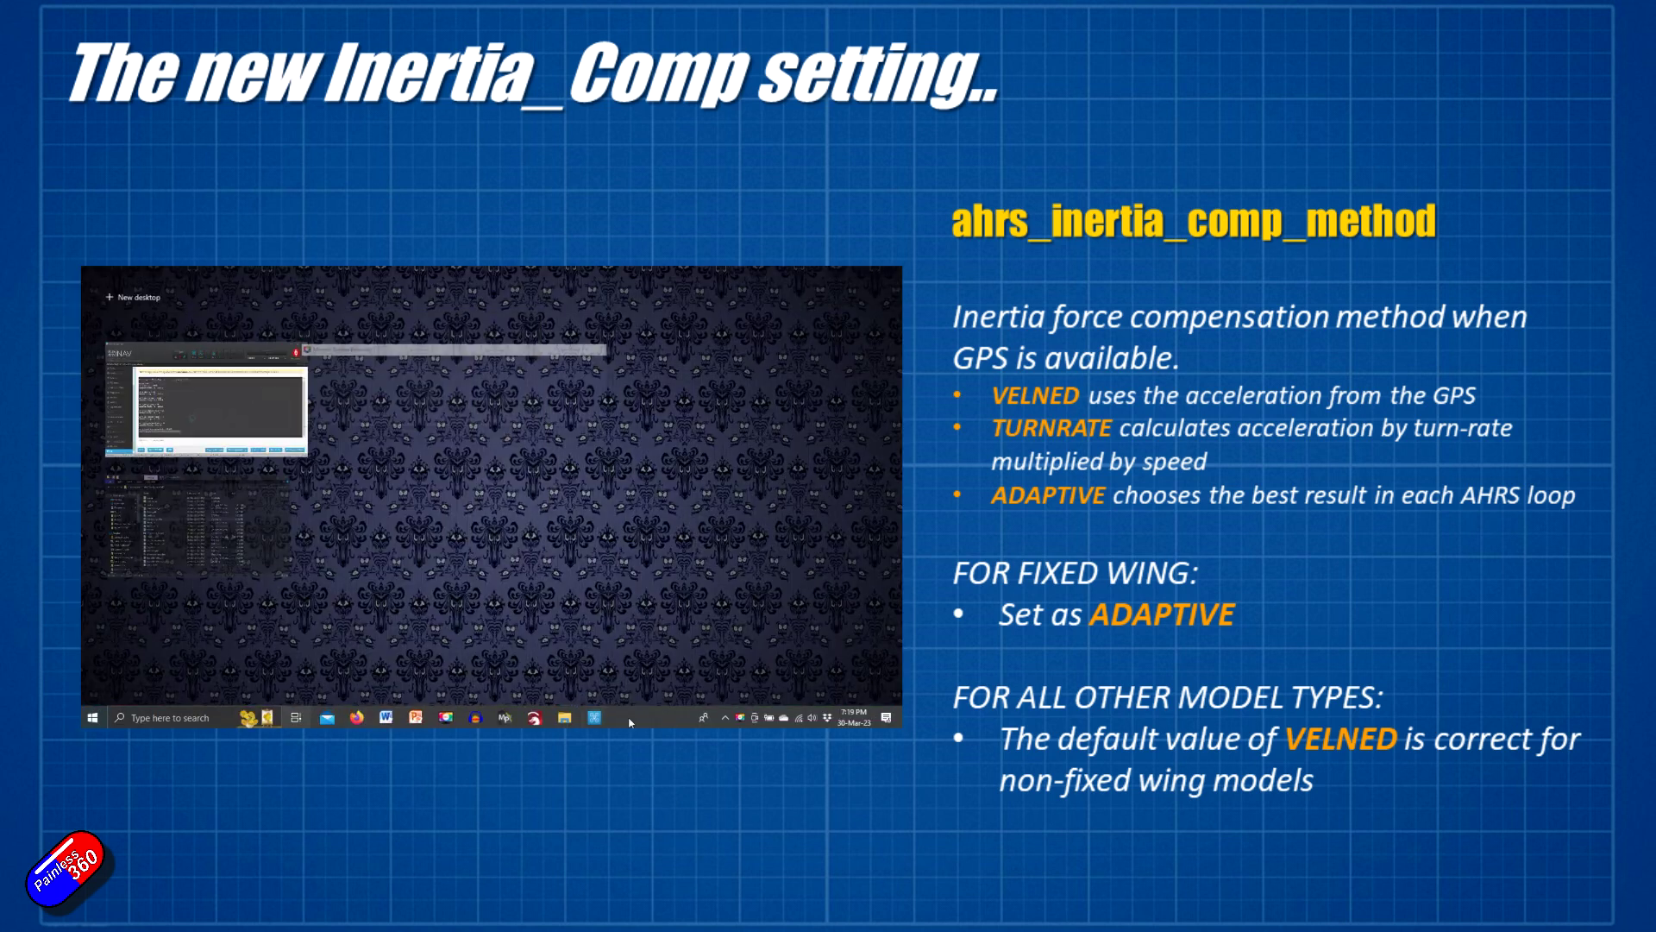
left_click(517, 399)
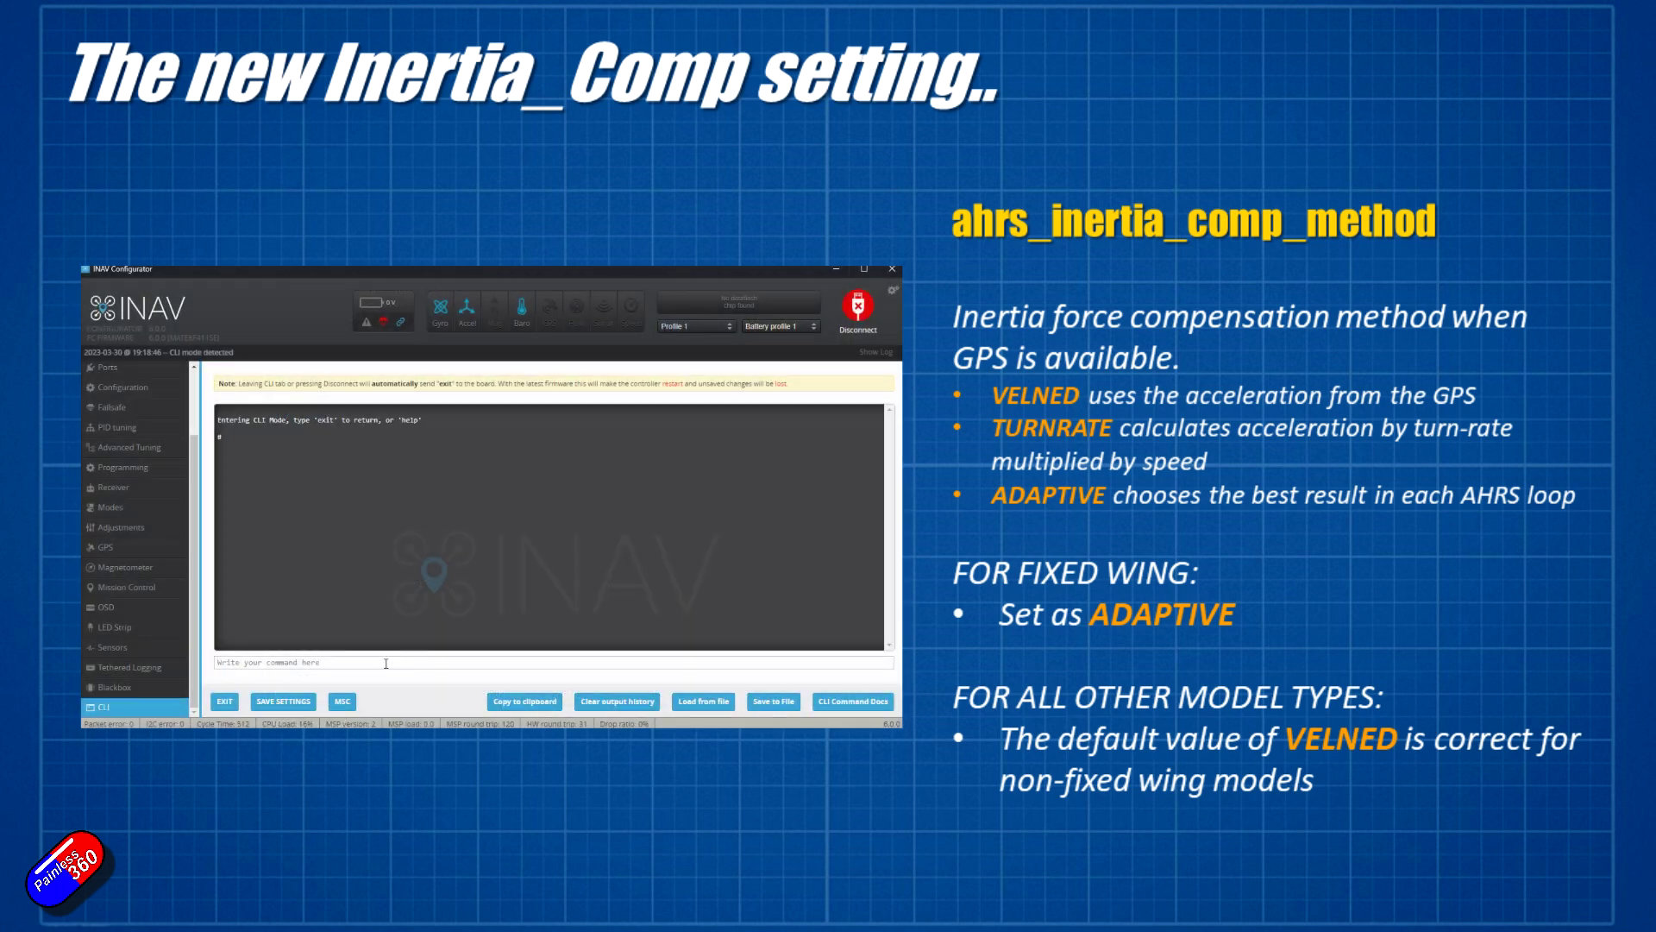
type("get ahrs")
key("Return")
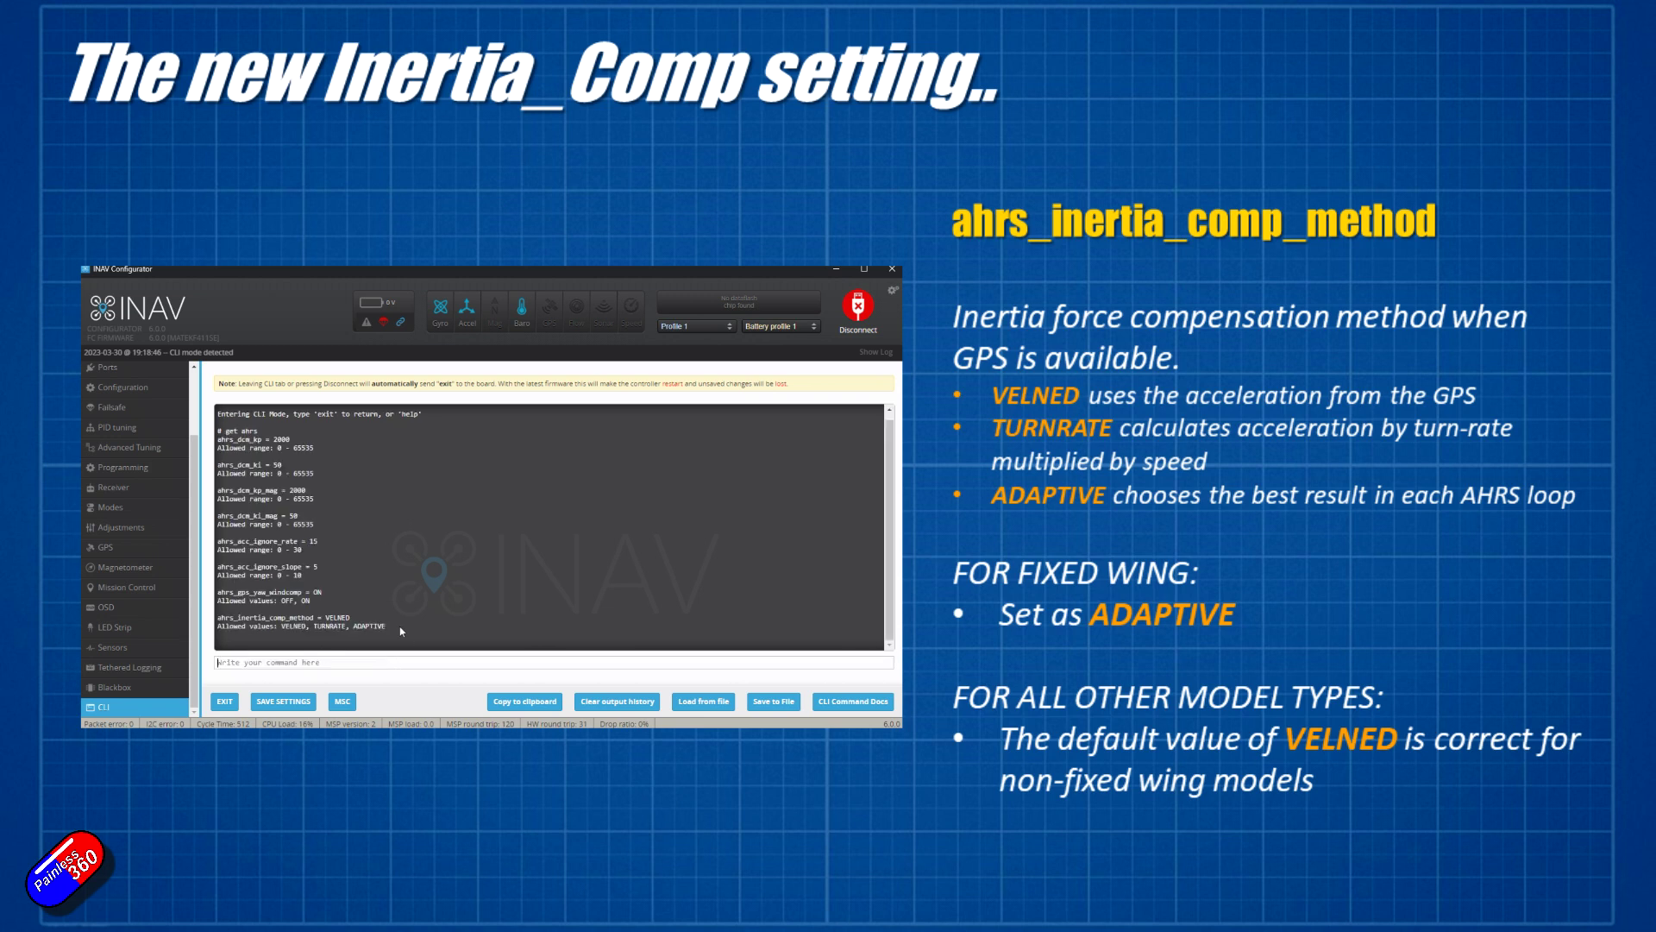
left_click_drag(380, 626, 223, 627)
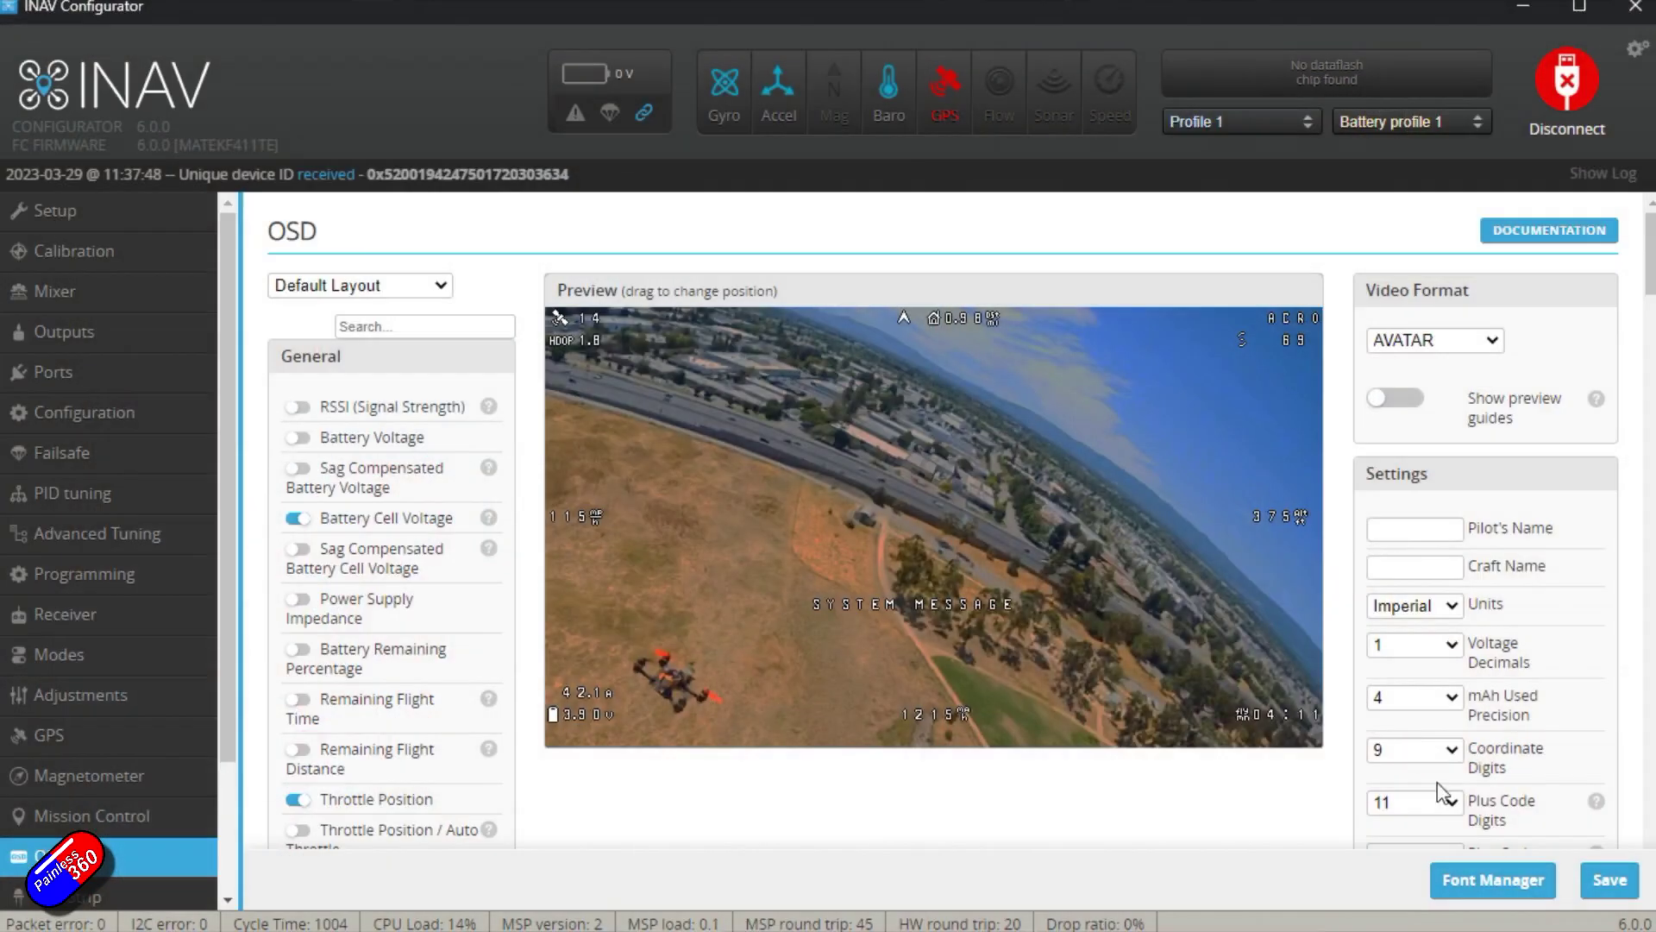
Step: Save the Avatar OSD layout to the flight controller
left_click(1629, 893)
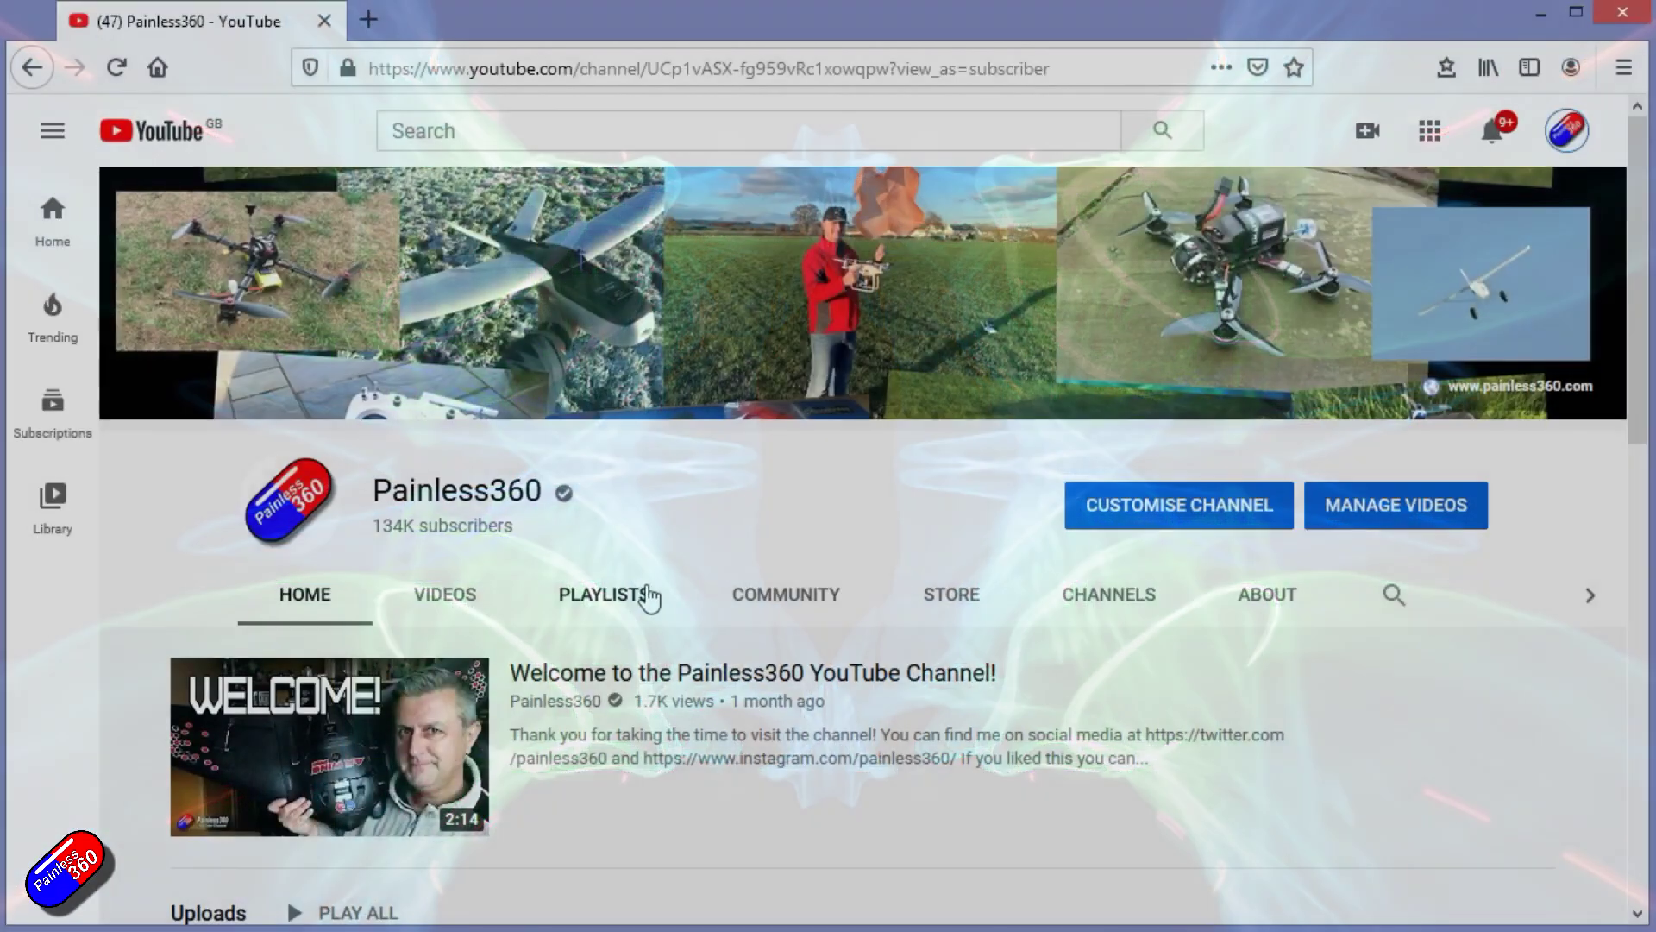
Step: Open the channel's INAV for Beginners (2020) playlist and scroll its 13-video list
left_click(632, 595)
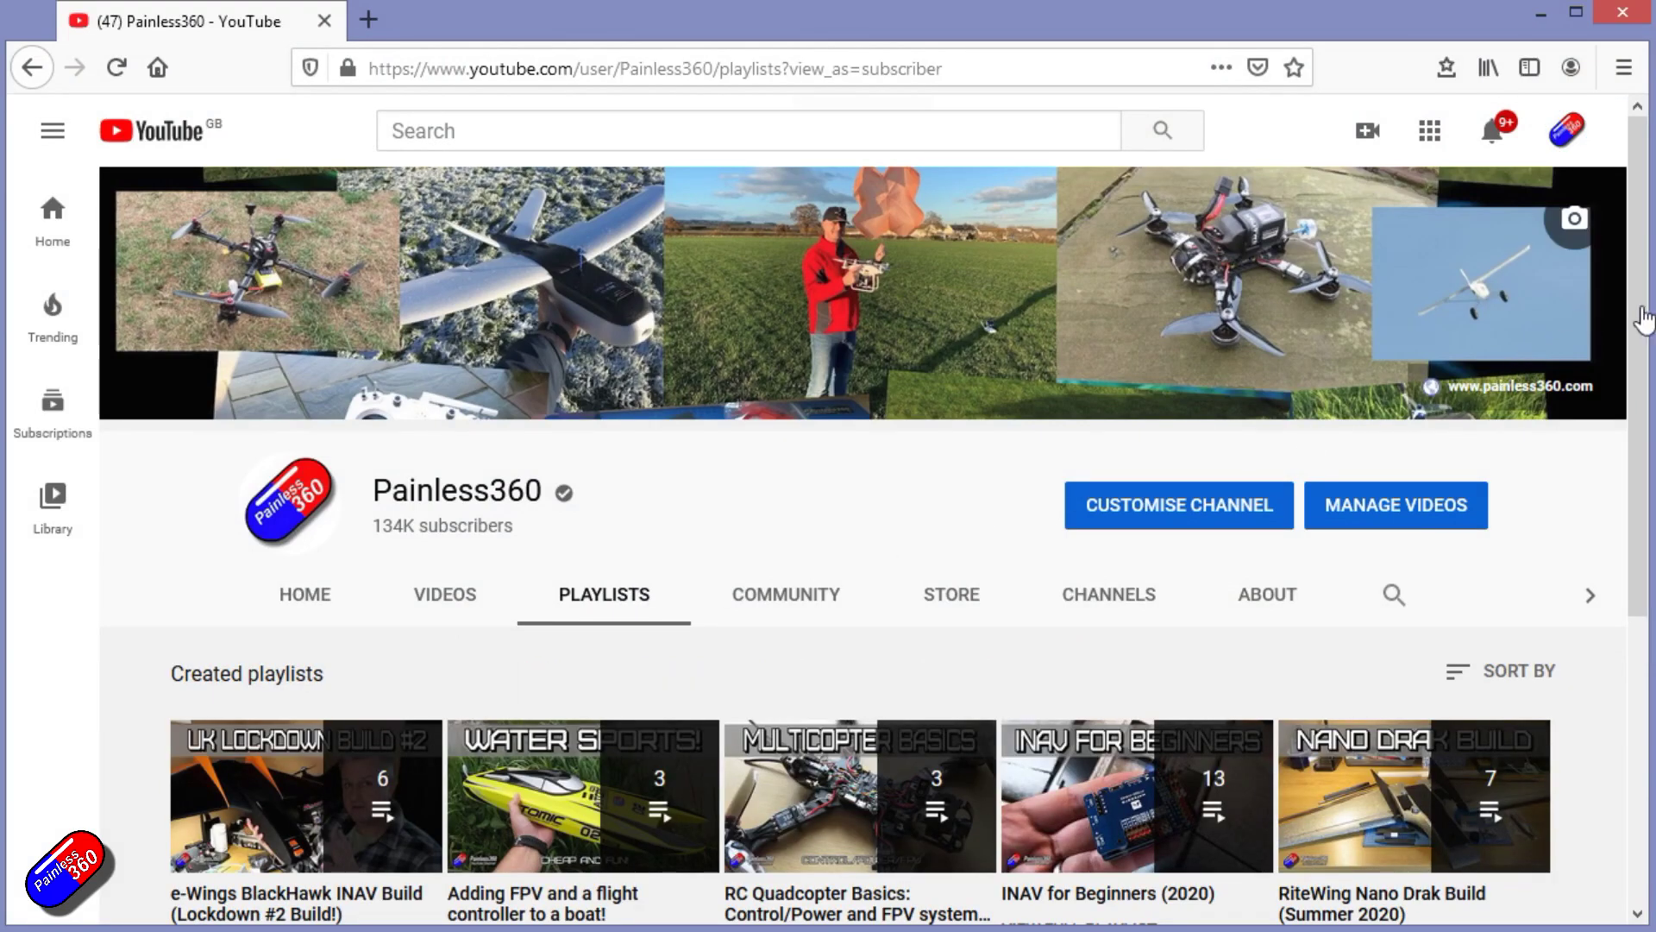
scroll(1641, 341, "down", 1)
scroll(1641, 340, "down", 10)
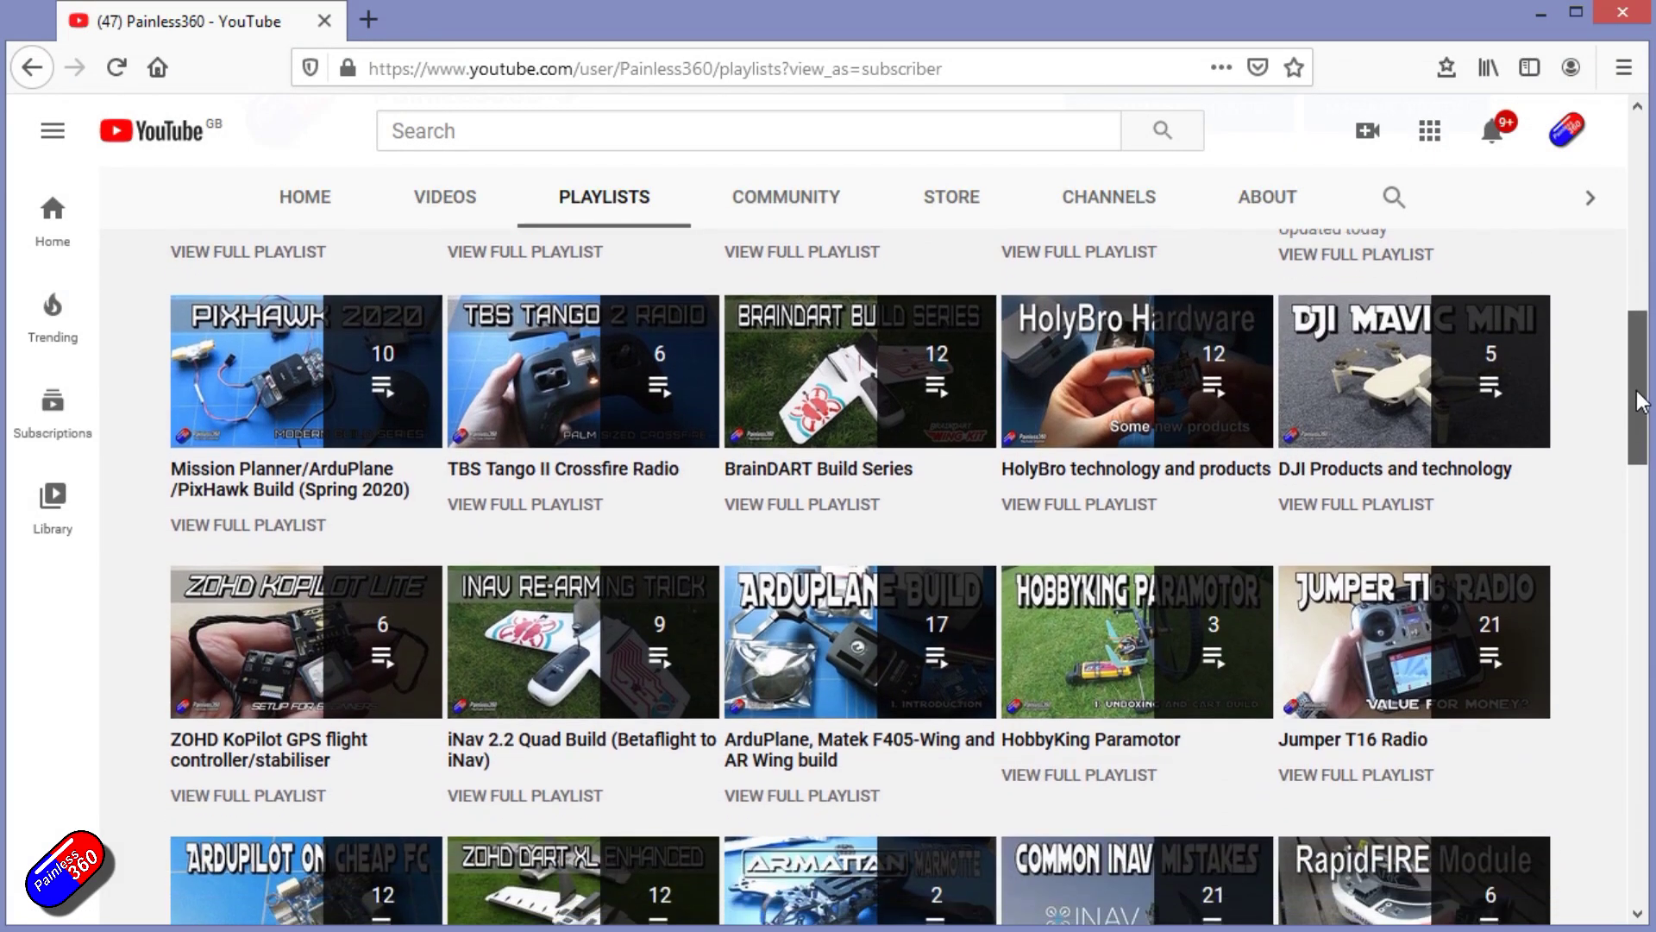
scroll(1634, 437, "down", 3)
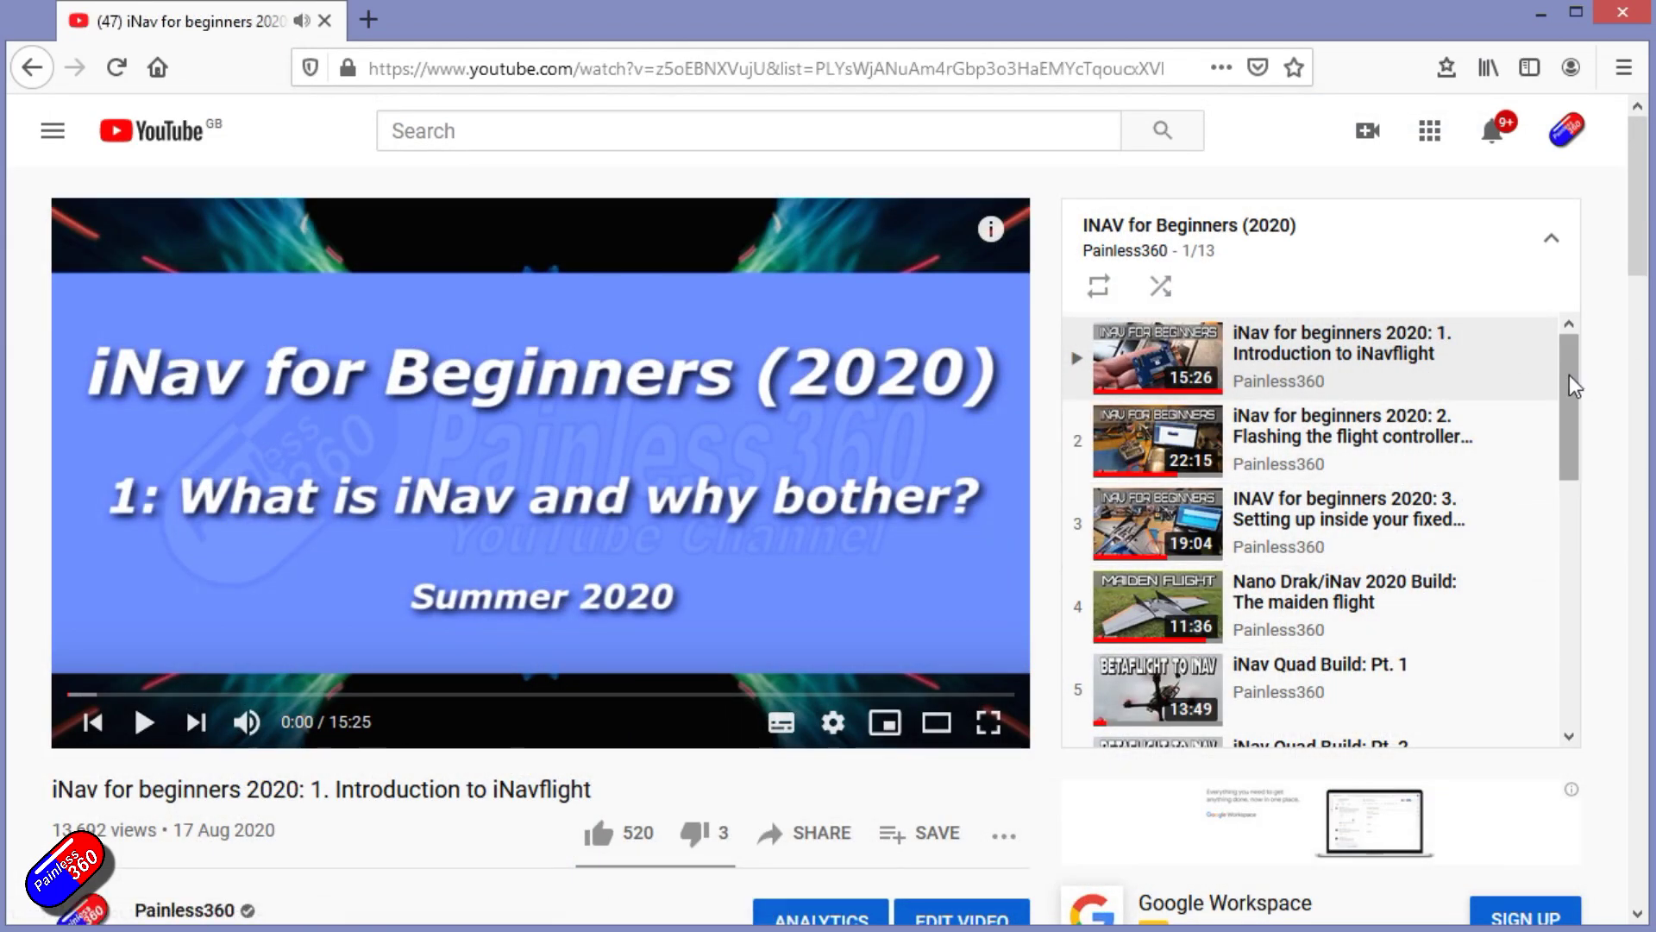
left_click_drag(1569, 371, 1570, 416)
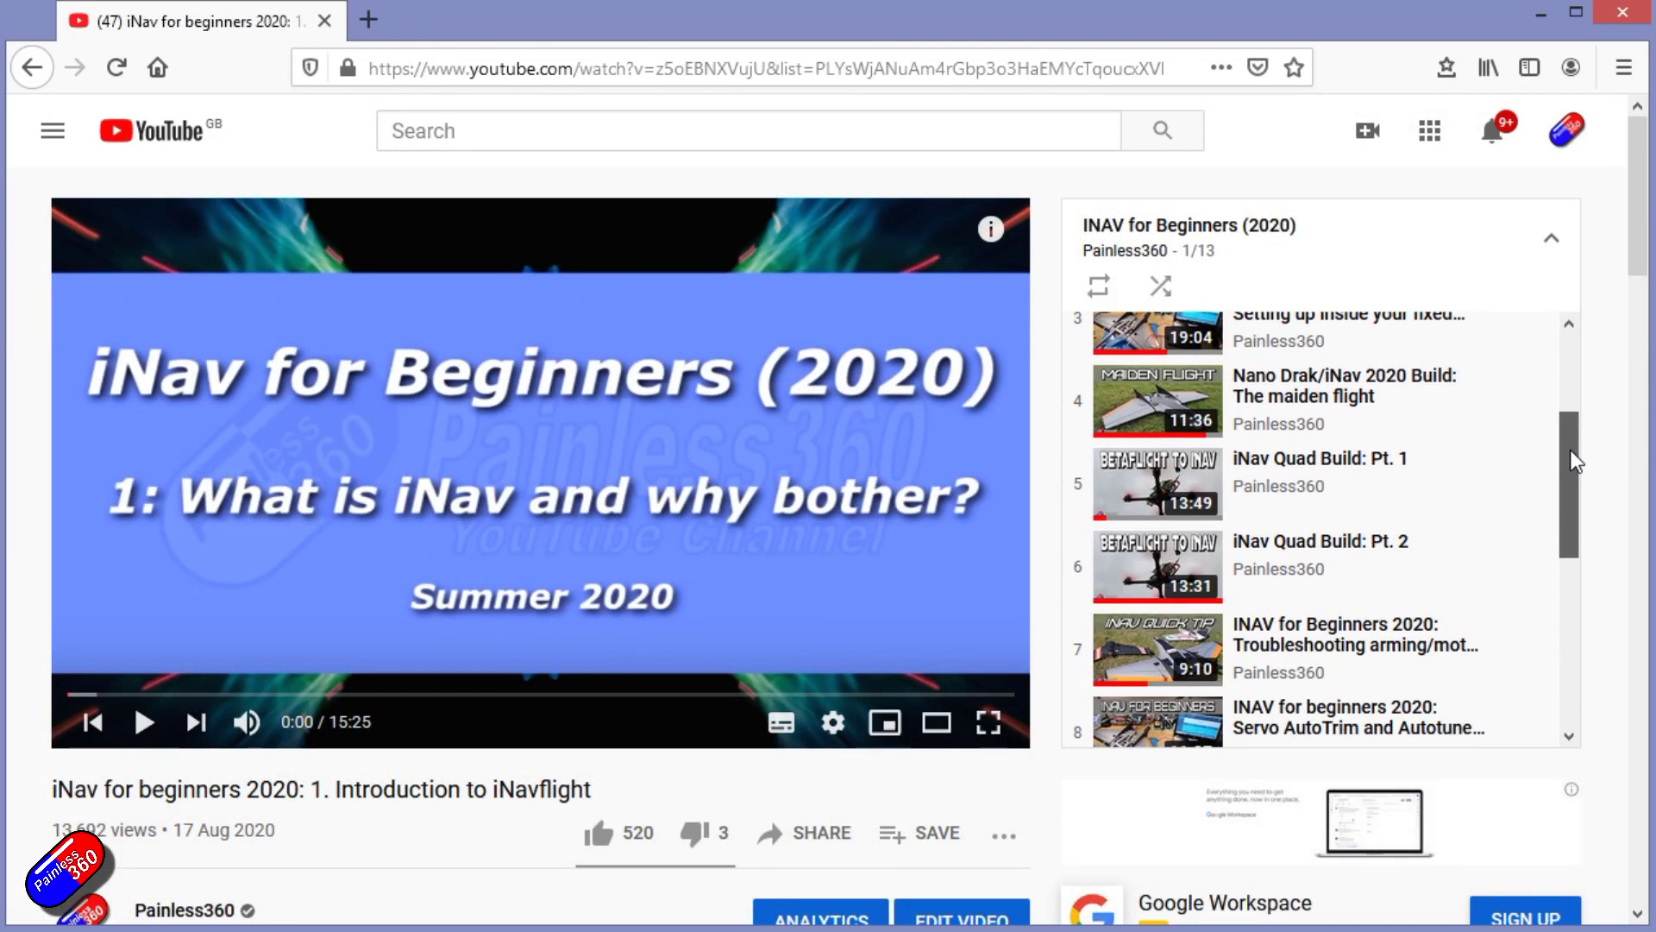